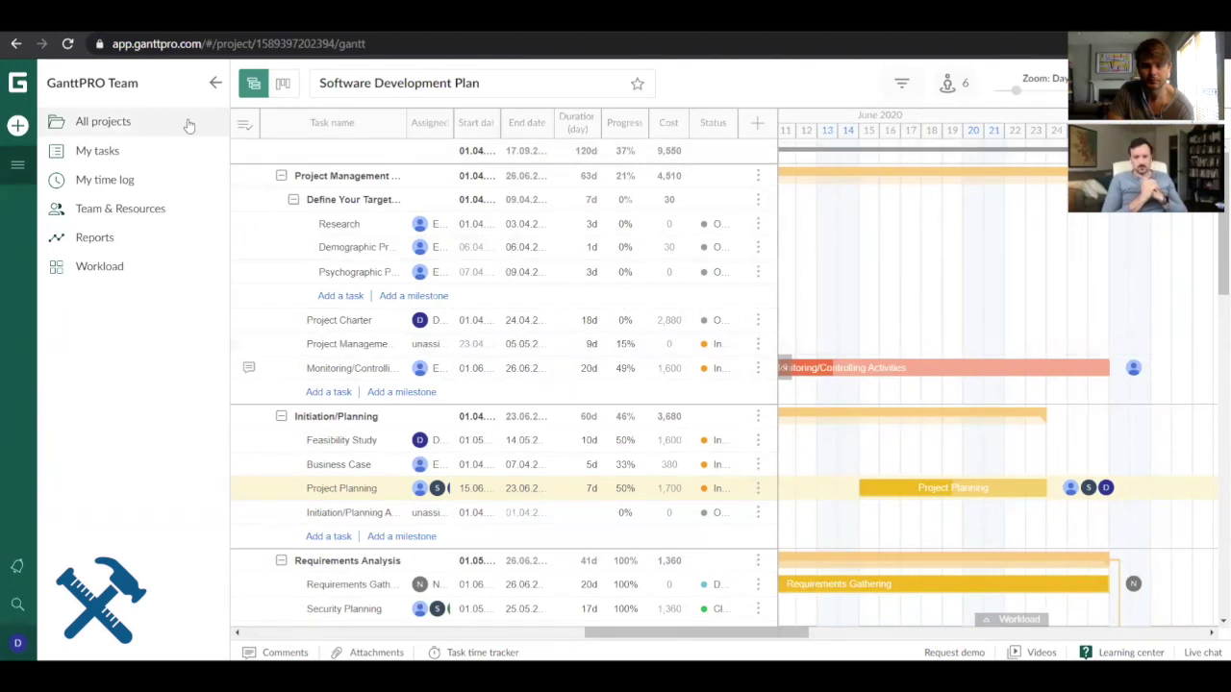
# Start a new project and choose the Construction category as its template.
pyautogui.click(18, 126)
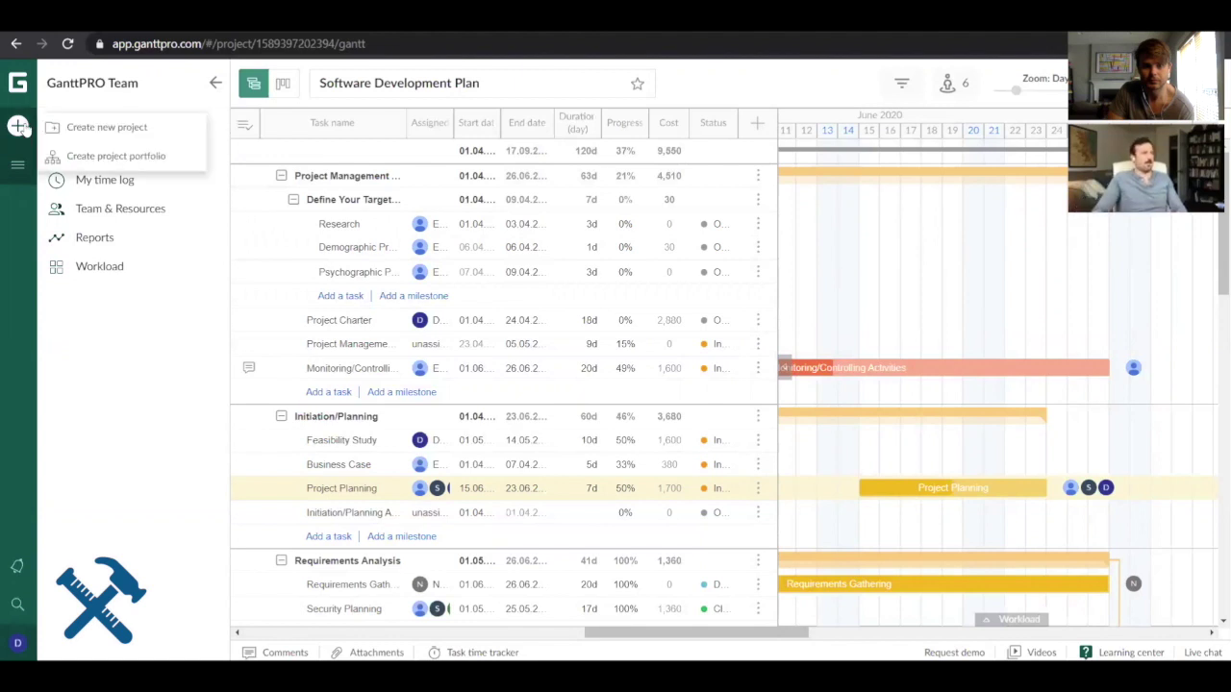
pyautogui.click(93, 139)
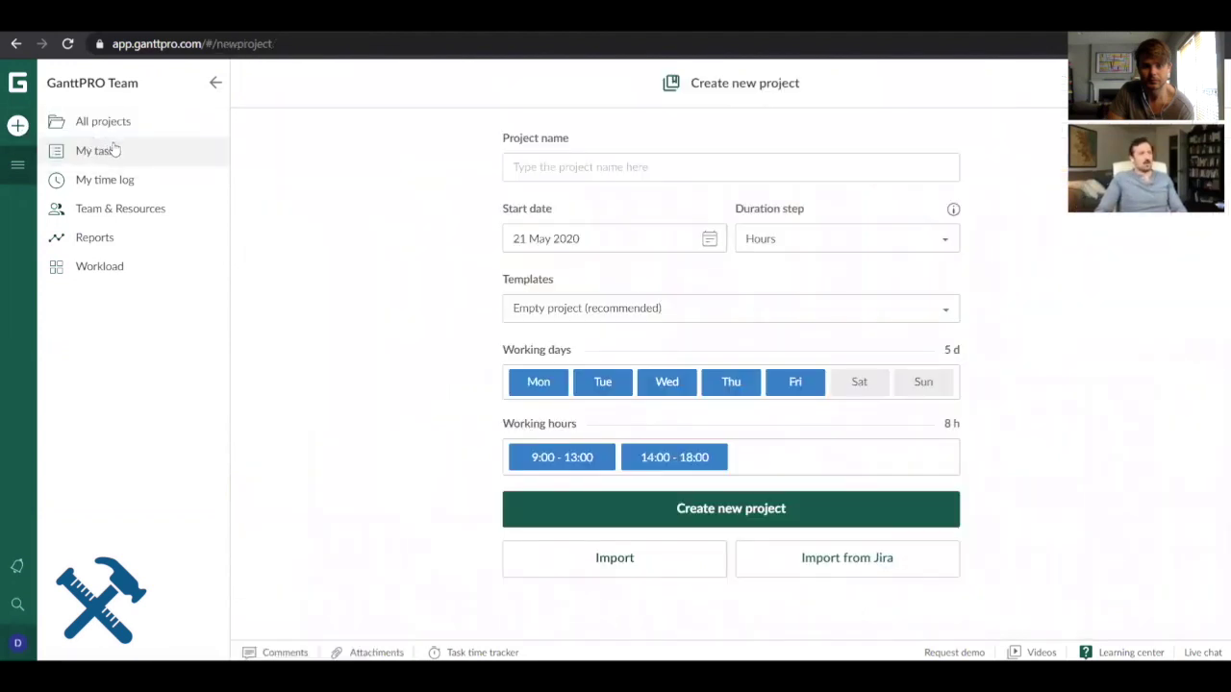
pyautogui.click(554, 313)
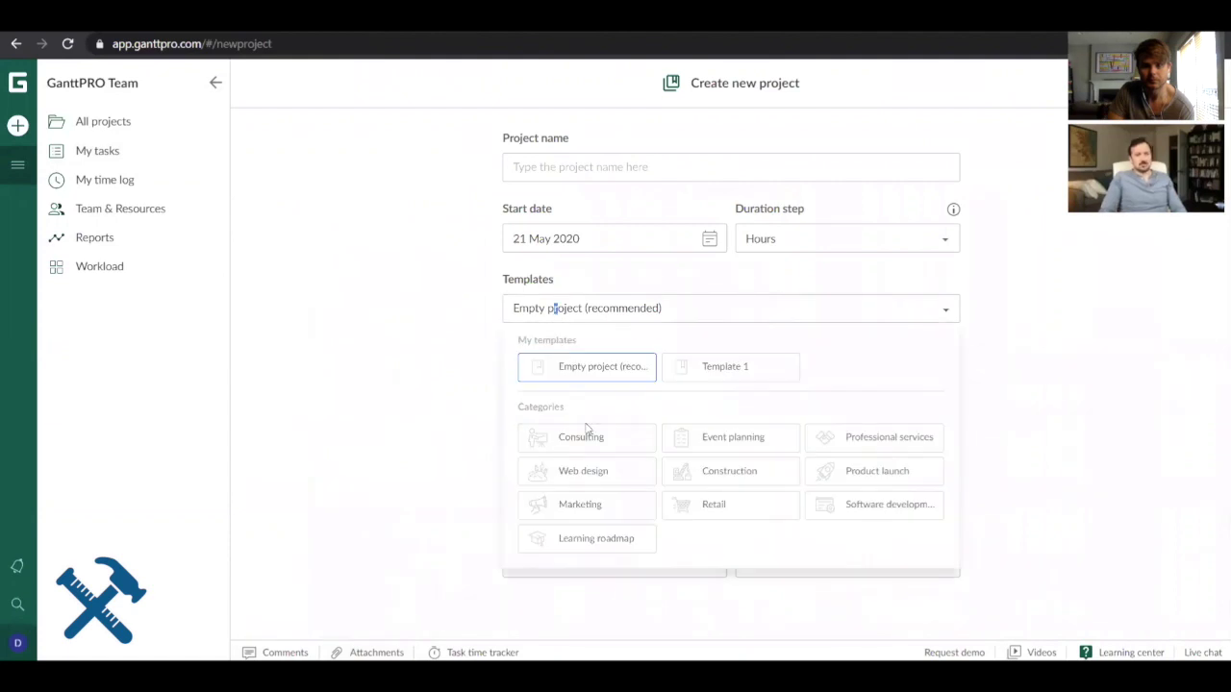
pyautogui.click(720, 473)
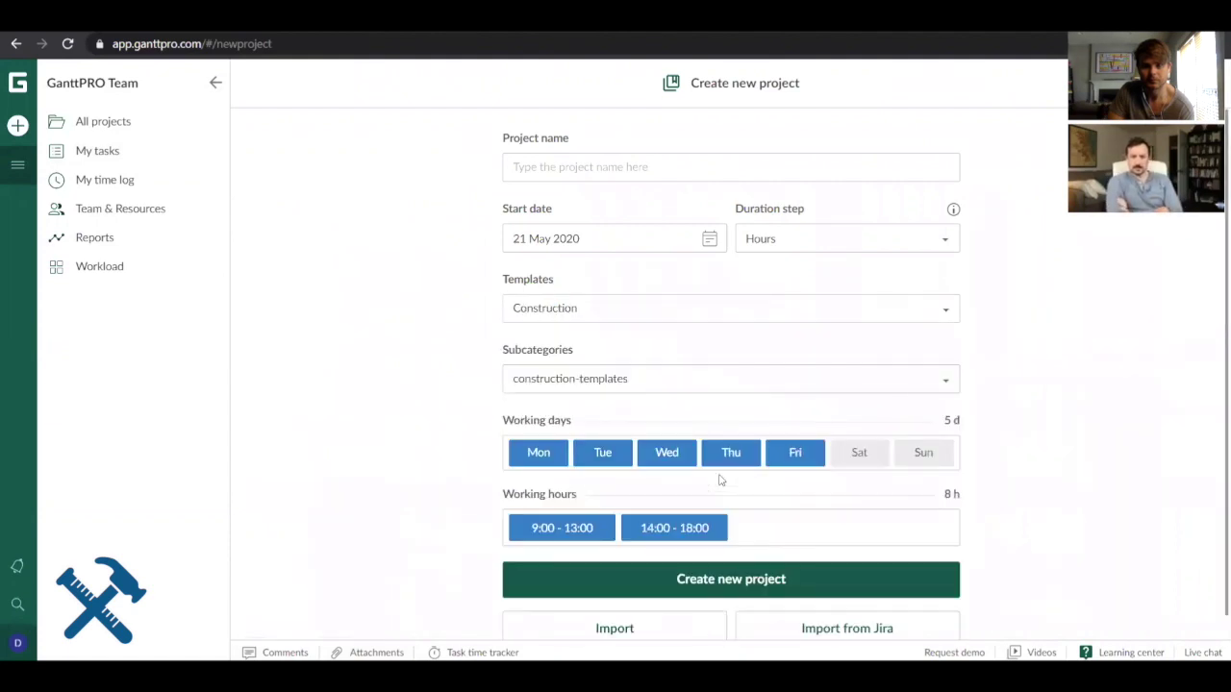
# Look through the Construction subcategories, keep the construction-templates option, and create the new project.
pyautogui.click(725, 386)
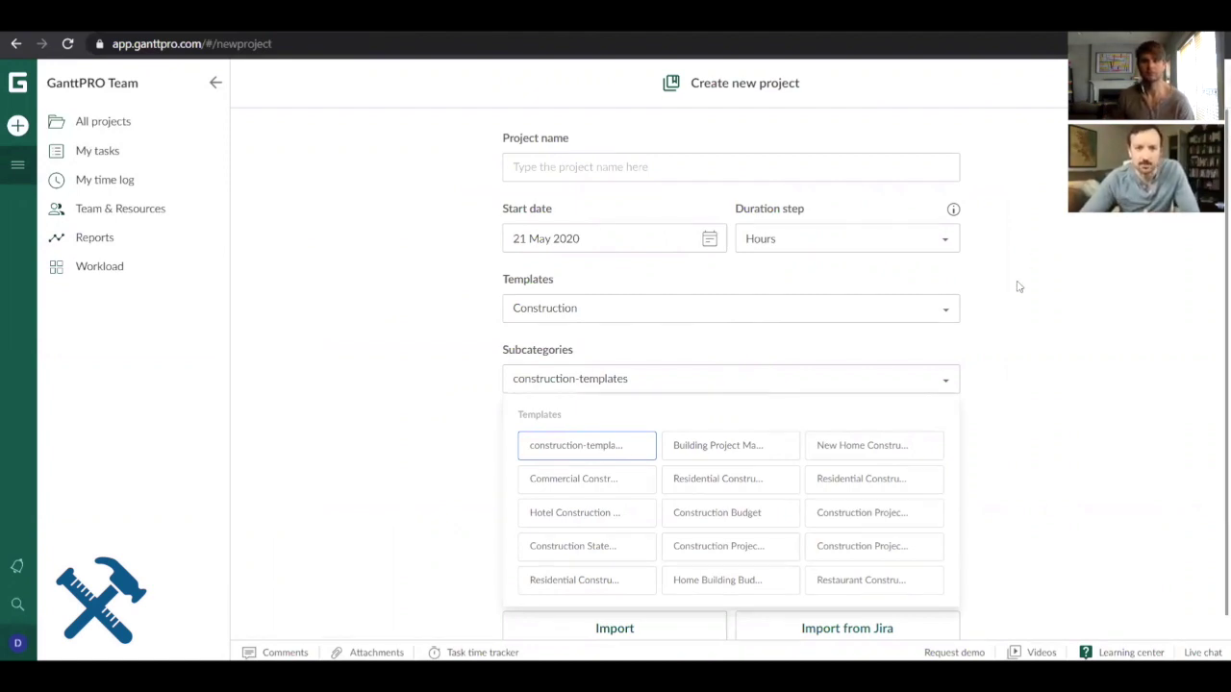
pyautogui.click(669, 319)
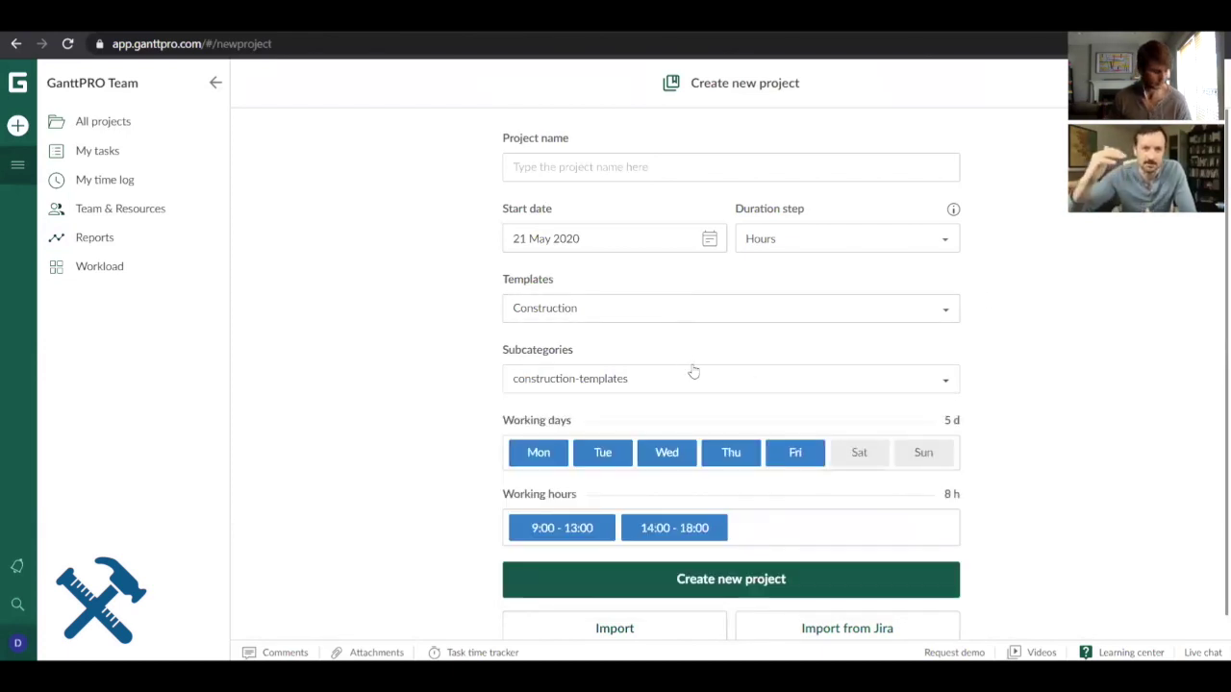
pyautogui.click(721, 309)
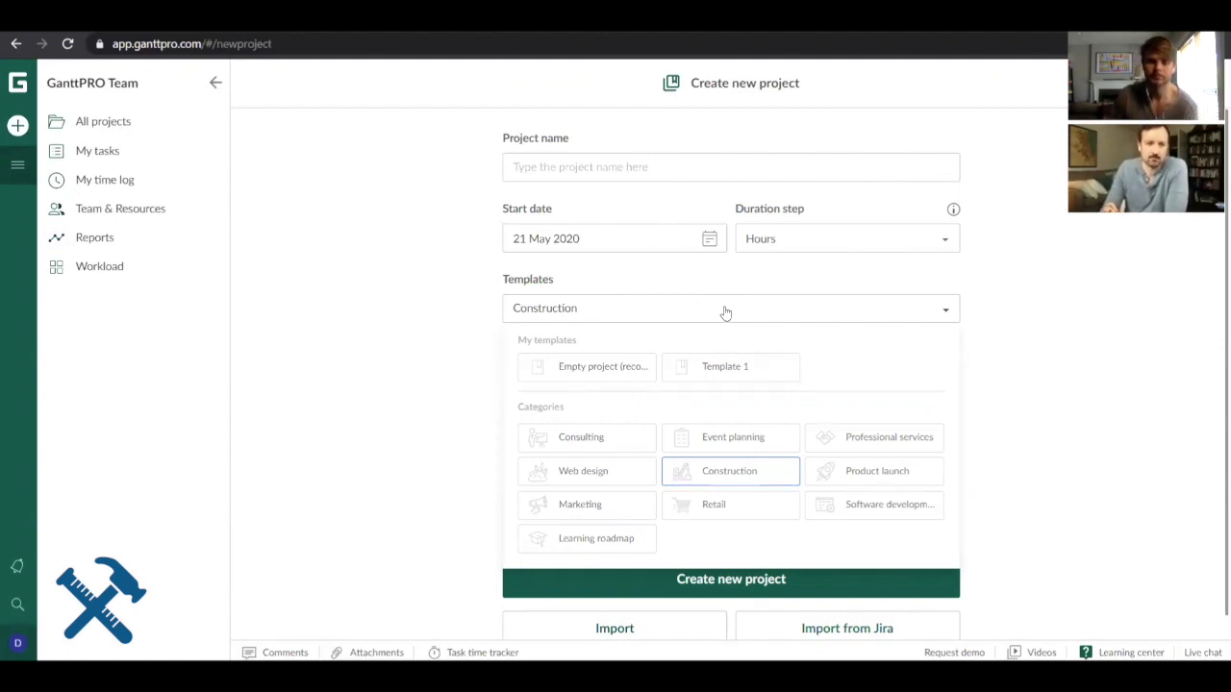
pyautogui.click(736, 482)
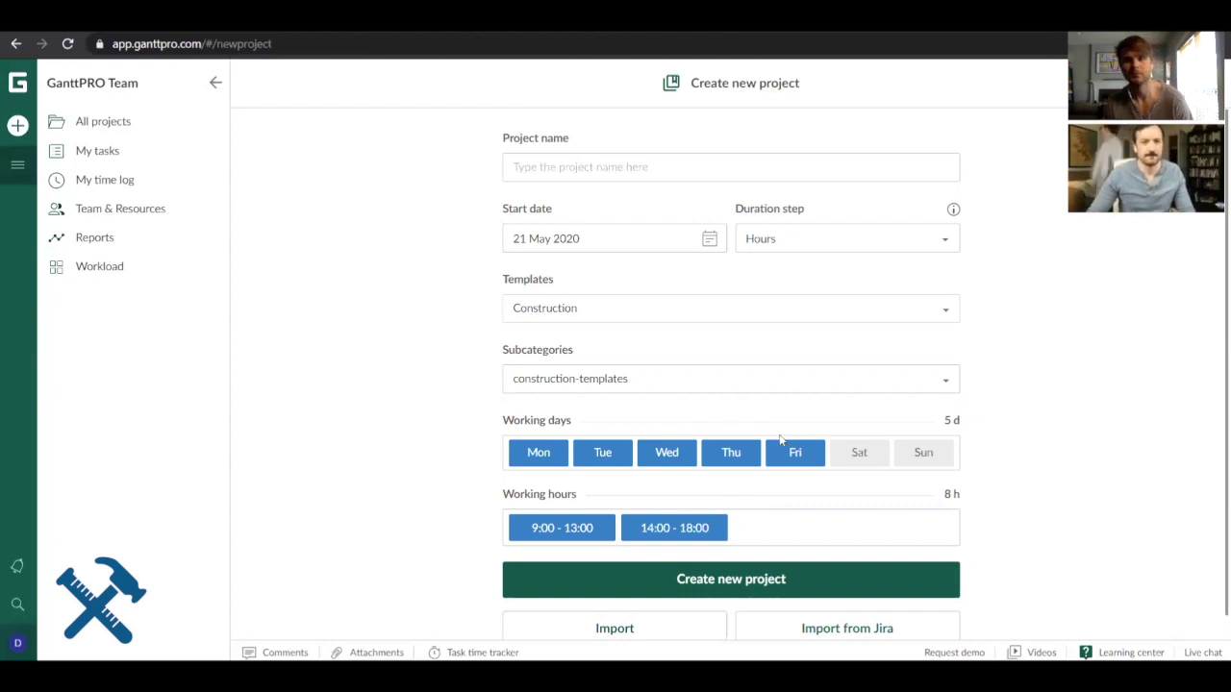
pyautogui.click(795, 581)
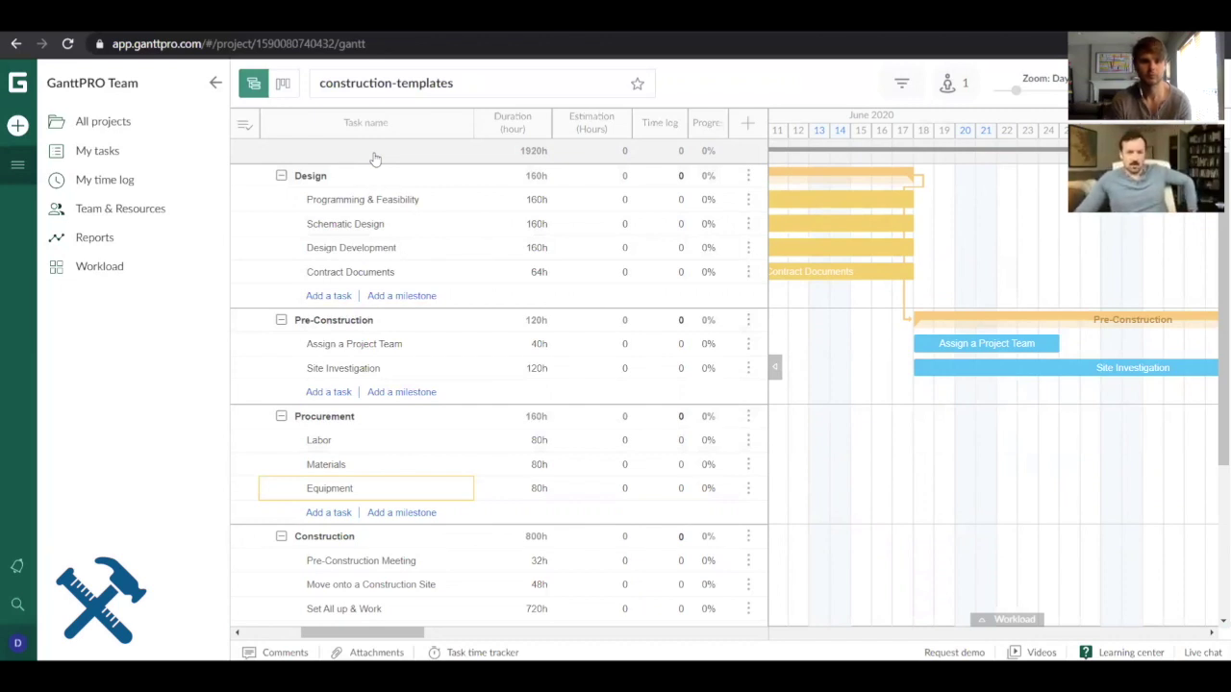
# Review the new construction project's task list, and open the Marketing Campaign project to look through its tasks.
pyautogui.scroll(-3, 511, 418)
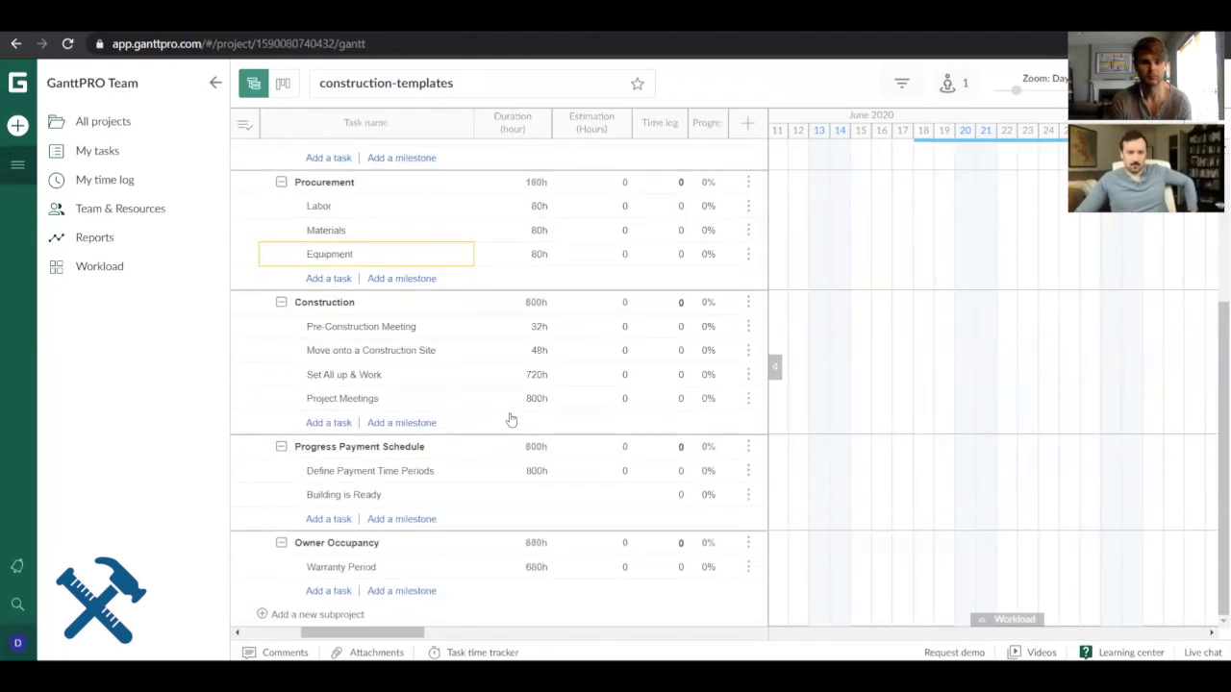
pyautogui.scroll(3, 511, 420)
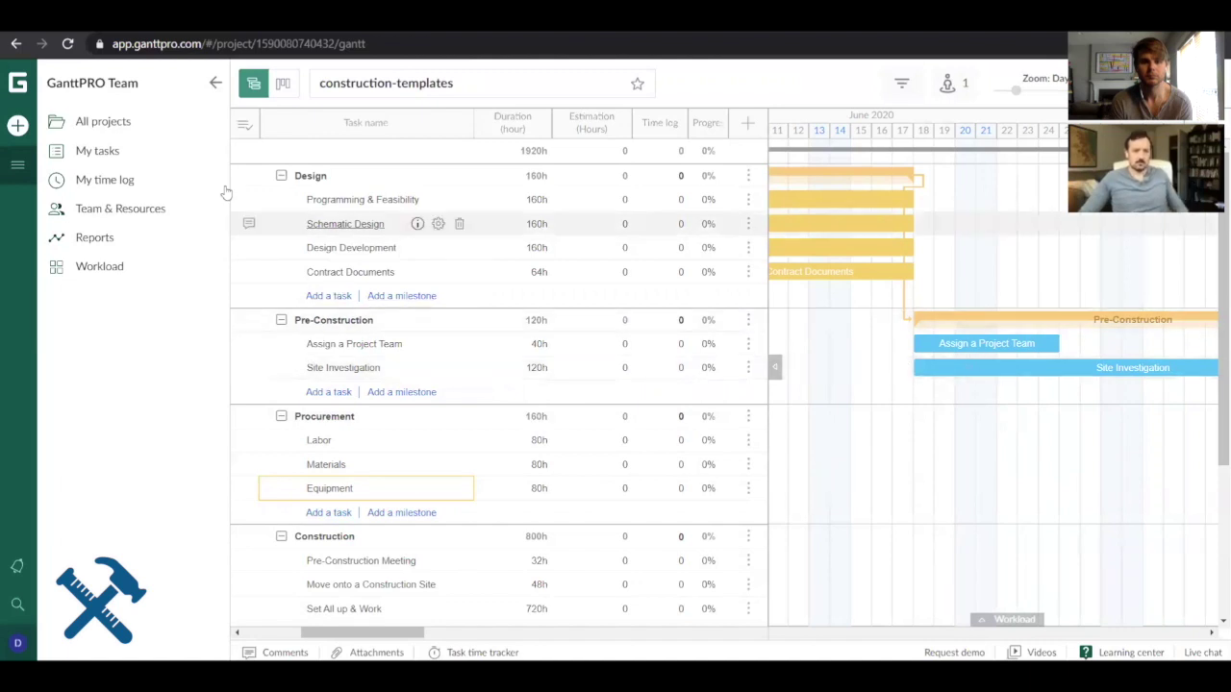
pyautogui.click(123, 122)
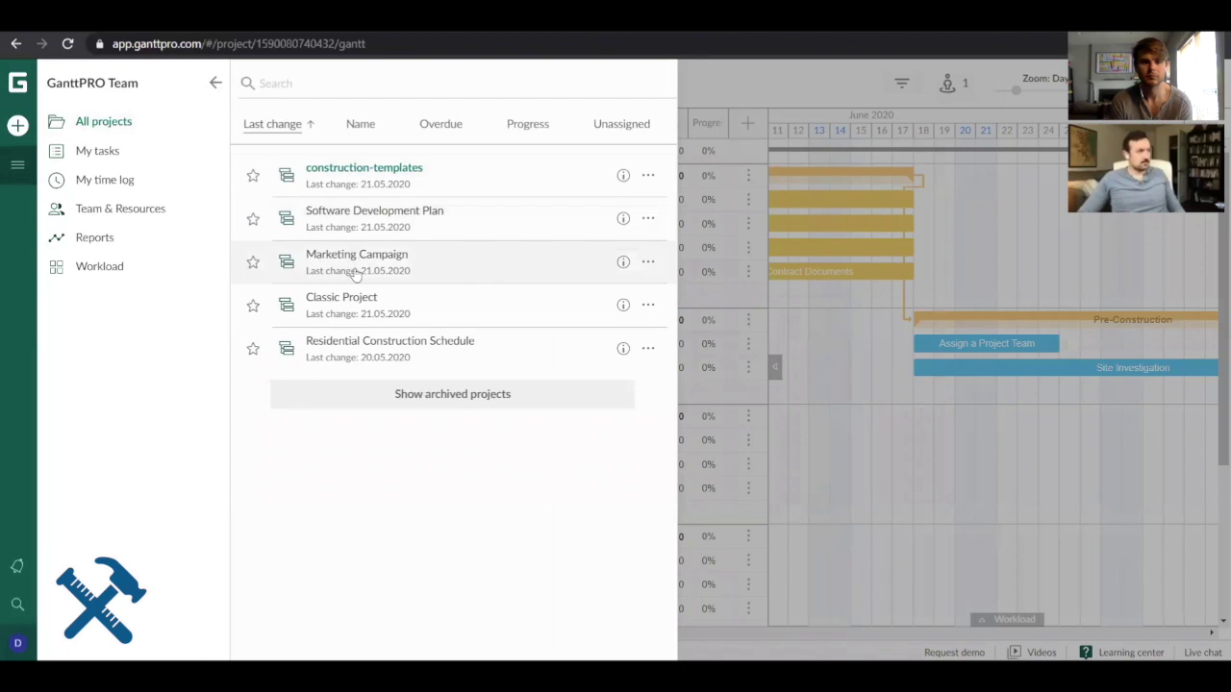
pyautogui.click(355, 273)
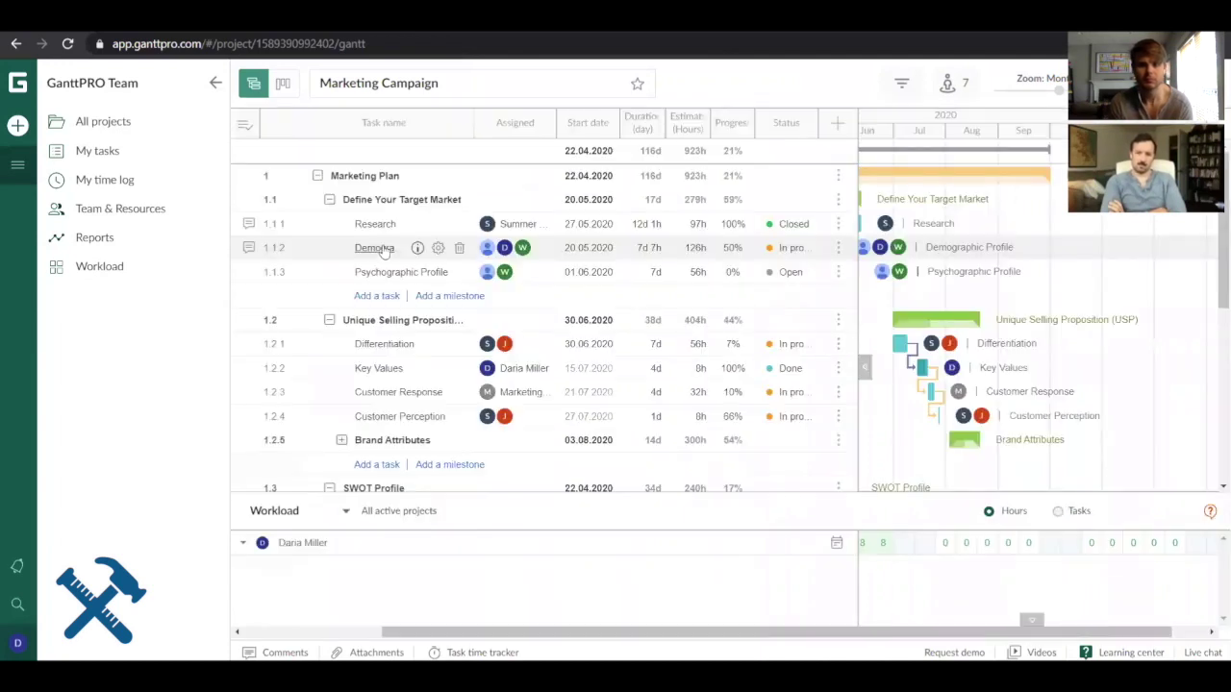
pyautogui.scroll(-5, 517, 463)
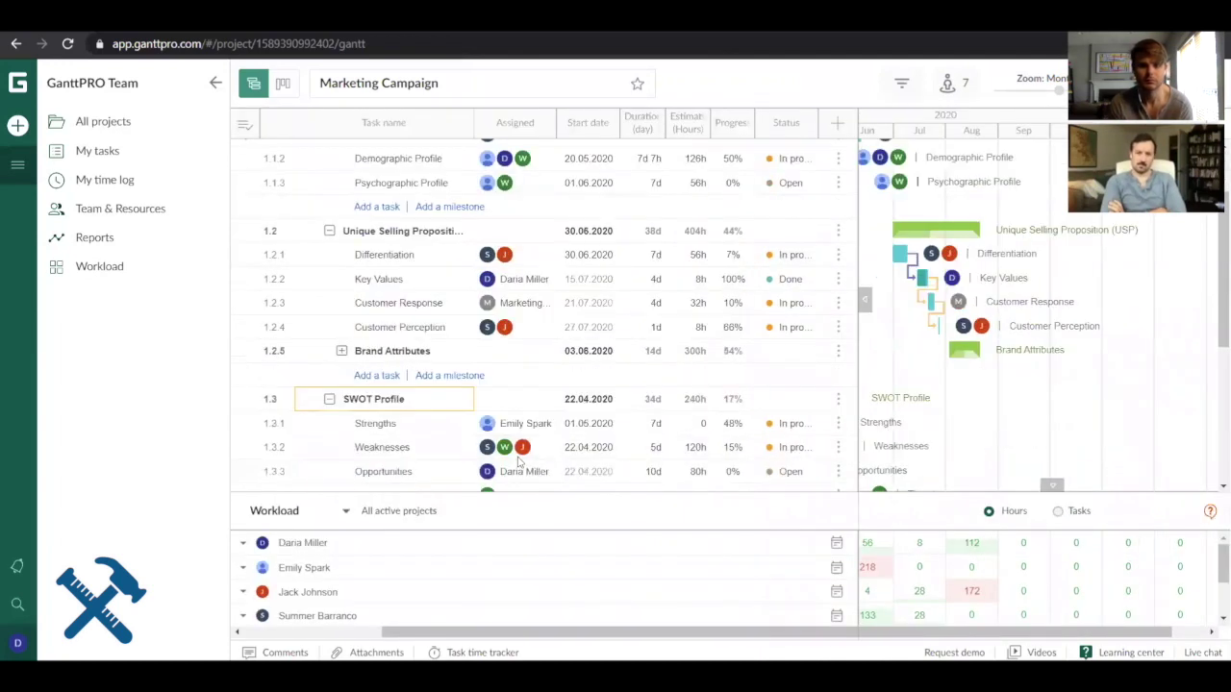
pyautogui.scroll(5, 517, 462)
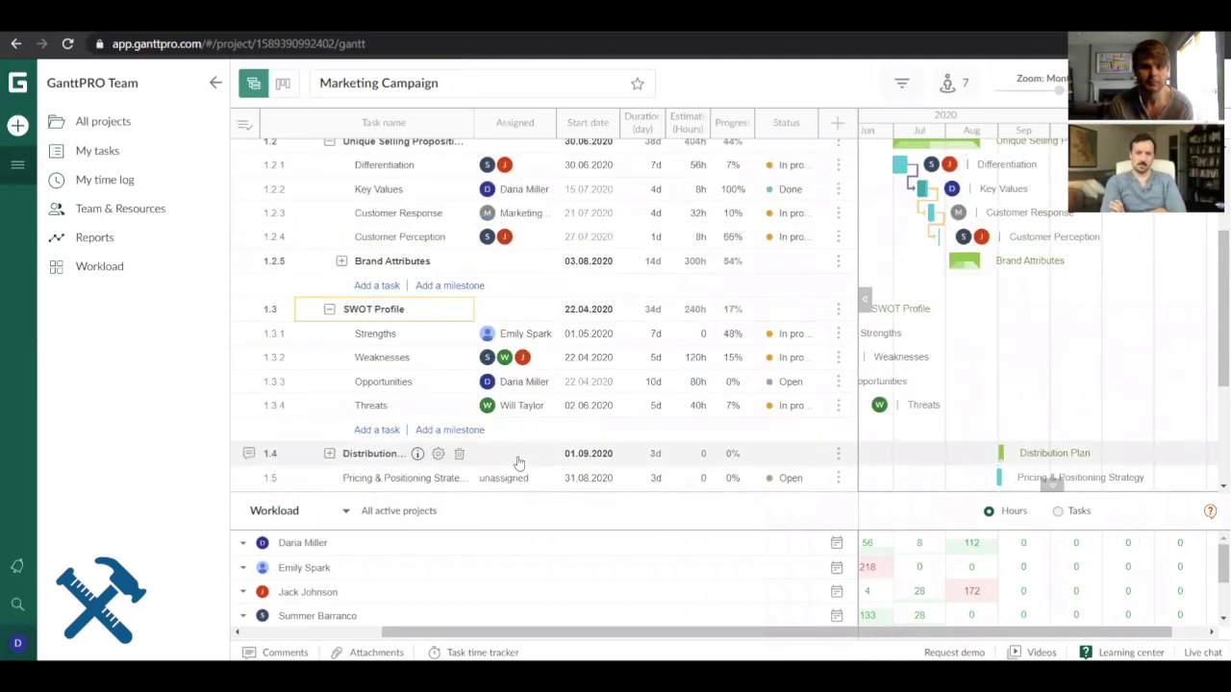
# Reopen the construction-templates project and show its timeline at the Weeks zoom level beside a slightly narrower task table.
pyautogui.click(103, 121)
pyautogui.click(368, 176)
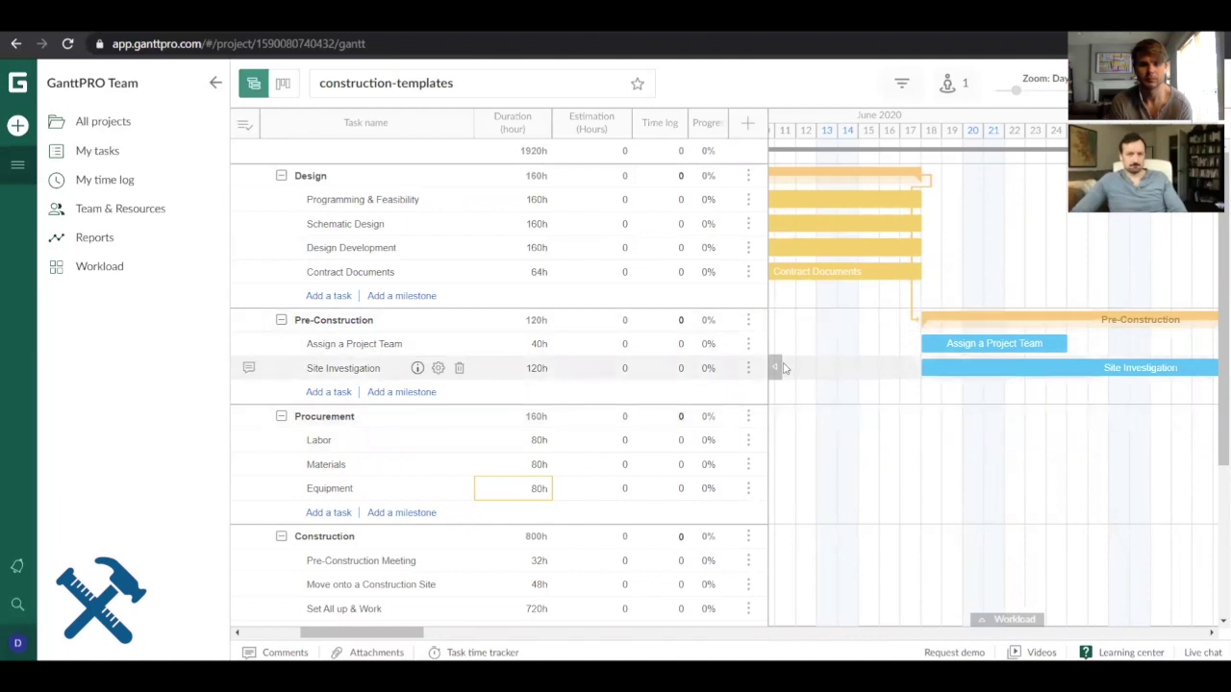
pyautogui.moveTo(757, 348); pyautogui.dragTo(738, 329)
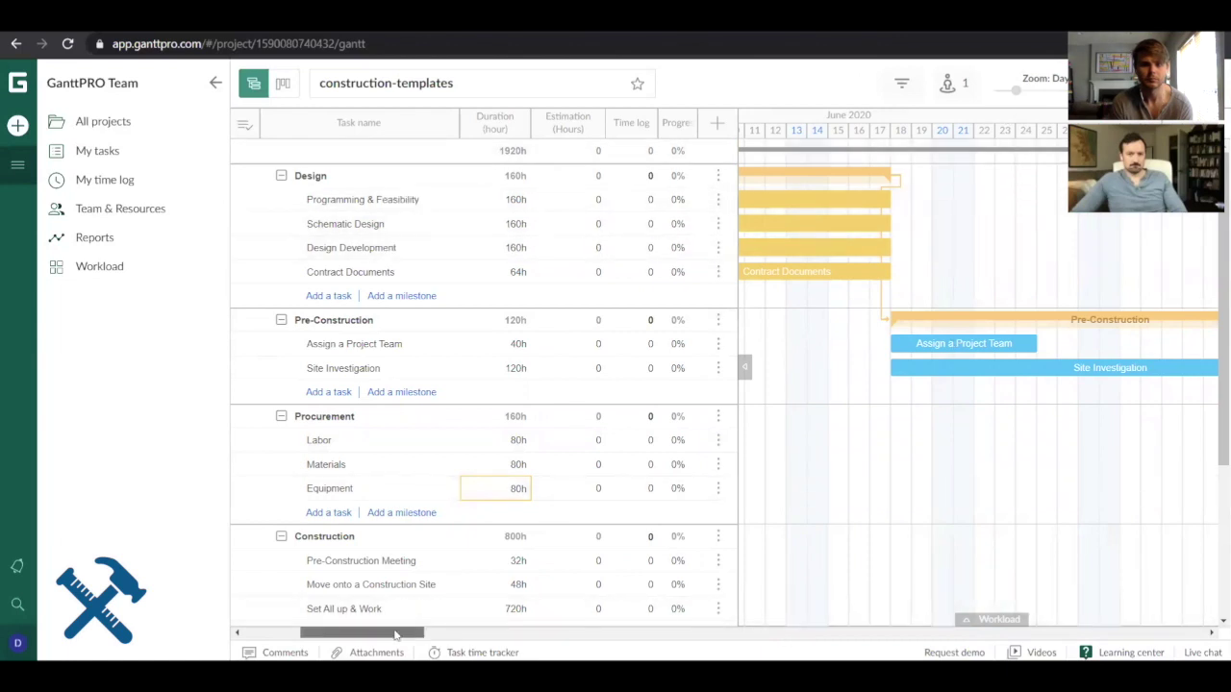
pyautogui.moveTo(418, 631); pyautogui.dragTo(391, 632)
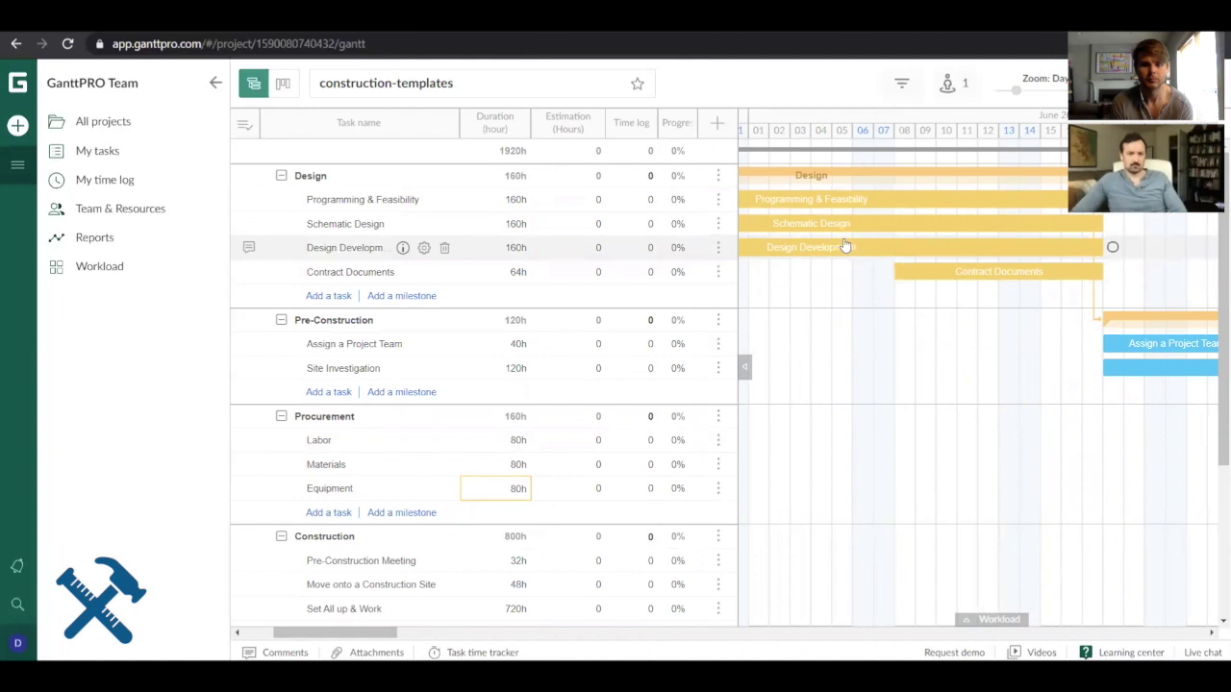
pyautogui.click(1043, 91)
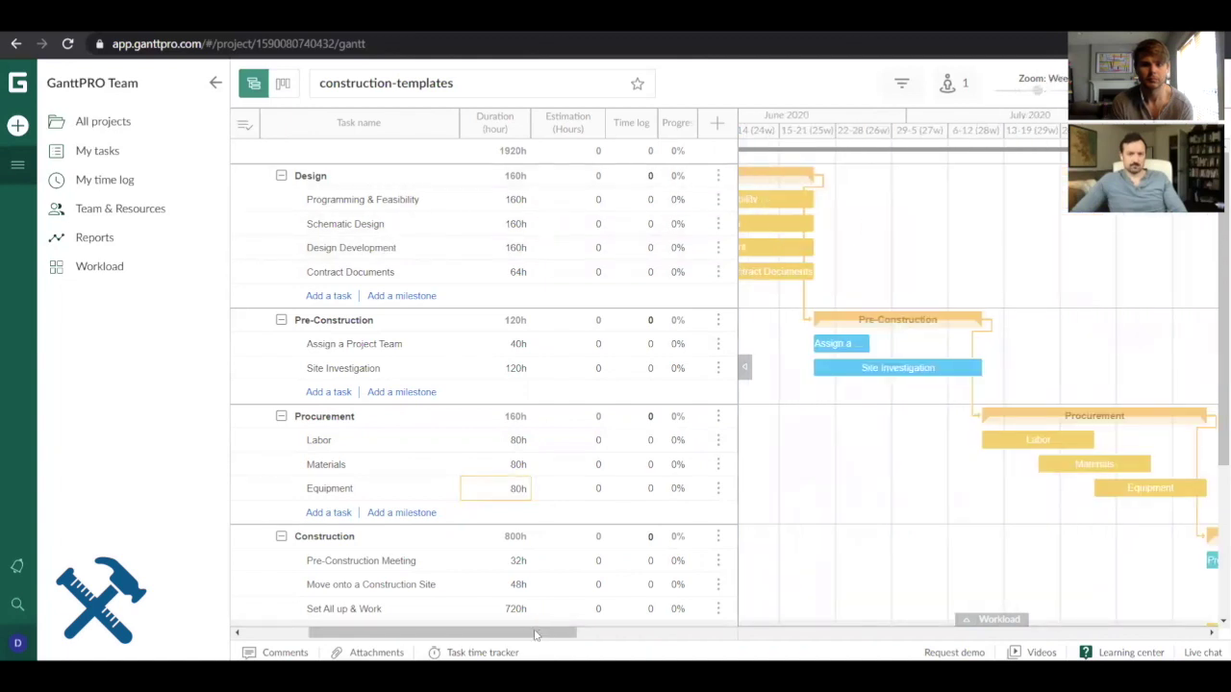
pyautogui.moveTo(542, 633); pyautogui.dragTo(485, 638)
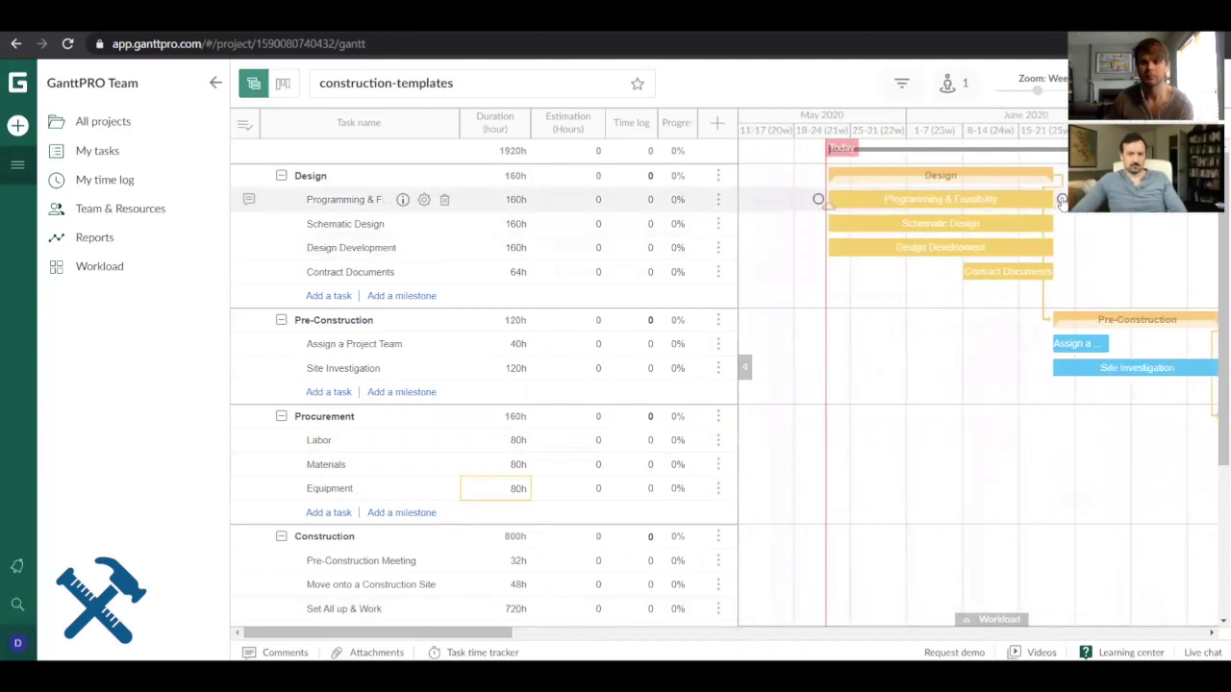
# Link the end of Programming & Feasibility to the starts of Schematic Design and Design Development.
pyautogui.moveTo(936, 234); pyautogui.dragTo(819, 224)
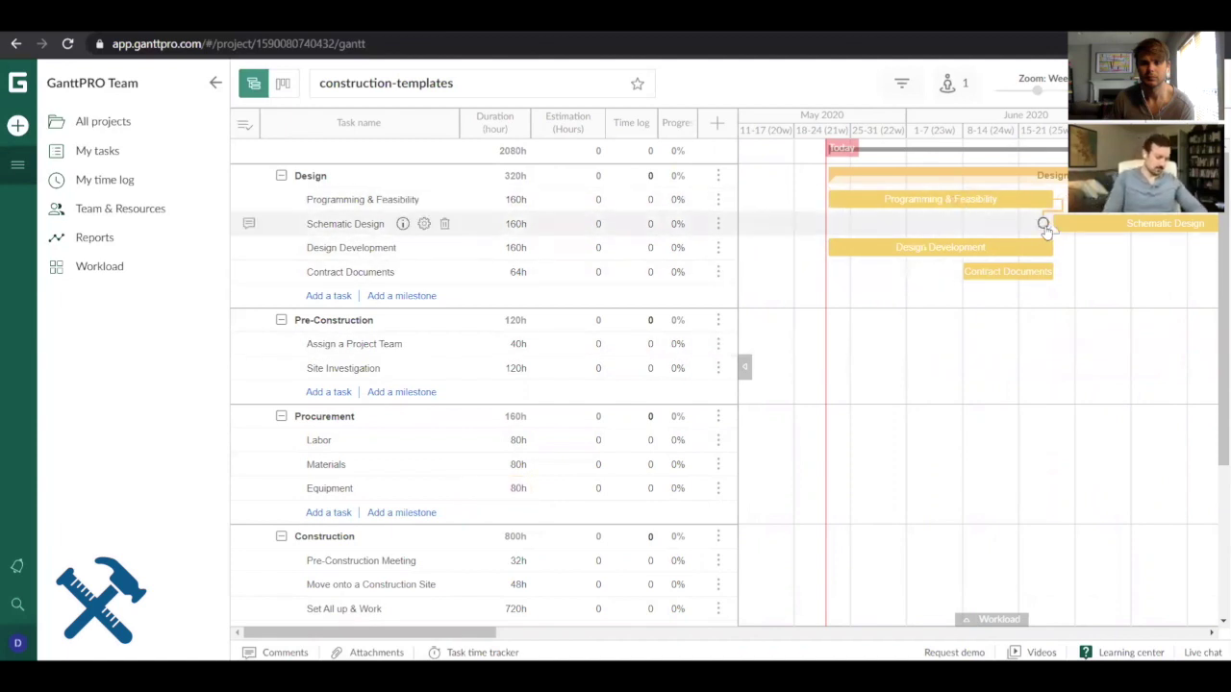
pyautogui.moveTo(1044, 223); pyautogui.dragTo(819, 248)
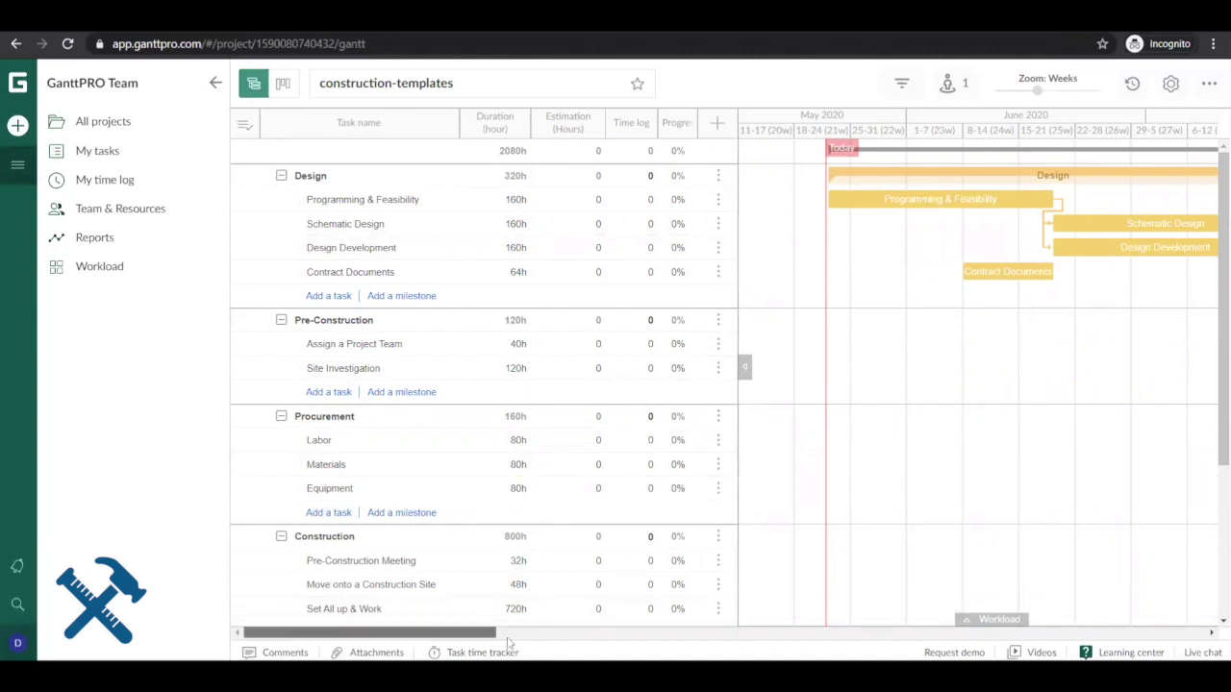
# Link the end of Design Development to the end of Contract Documents, and shorten Programming & Feasibility to 56 hours.
pyautogui.moveTo(486, 631); pyautogui.dragTo(550, 632)
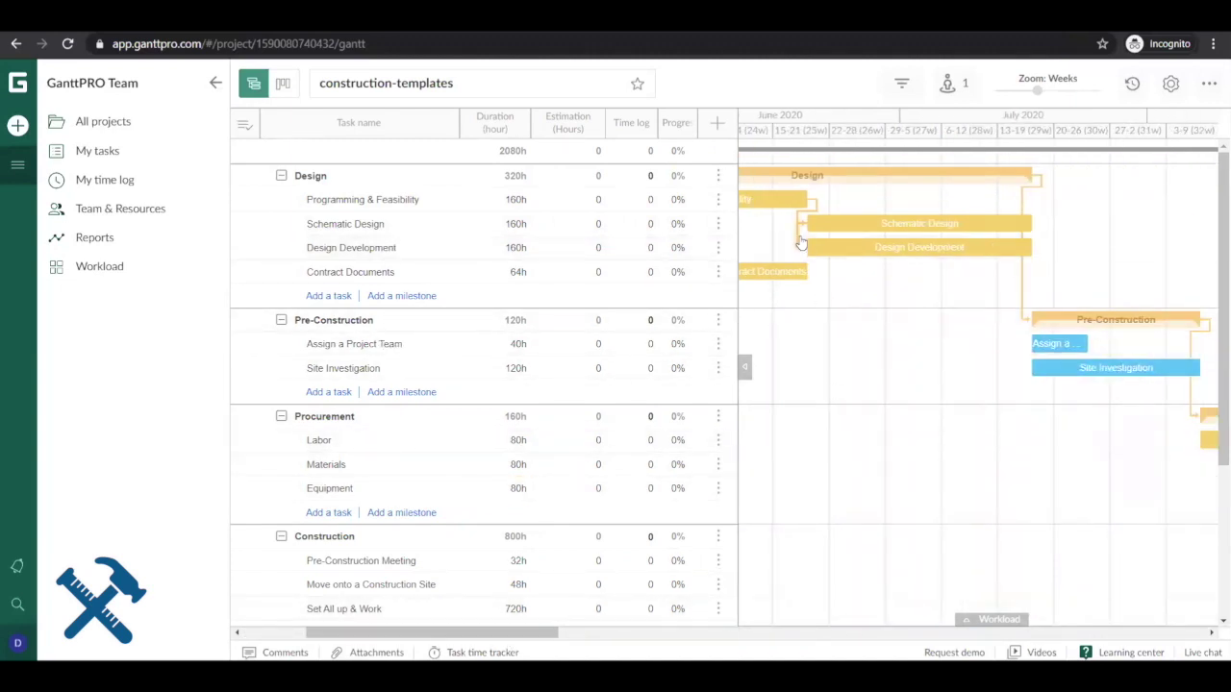
pyautogui.moveTo(1040, 248); pyautogui.dragTo(824, 279)
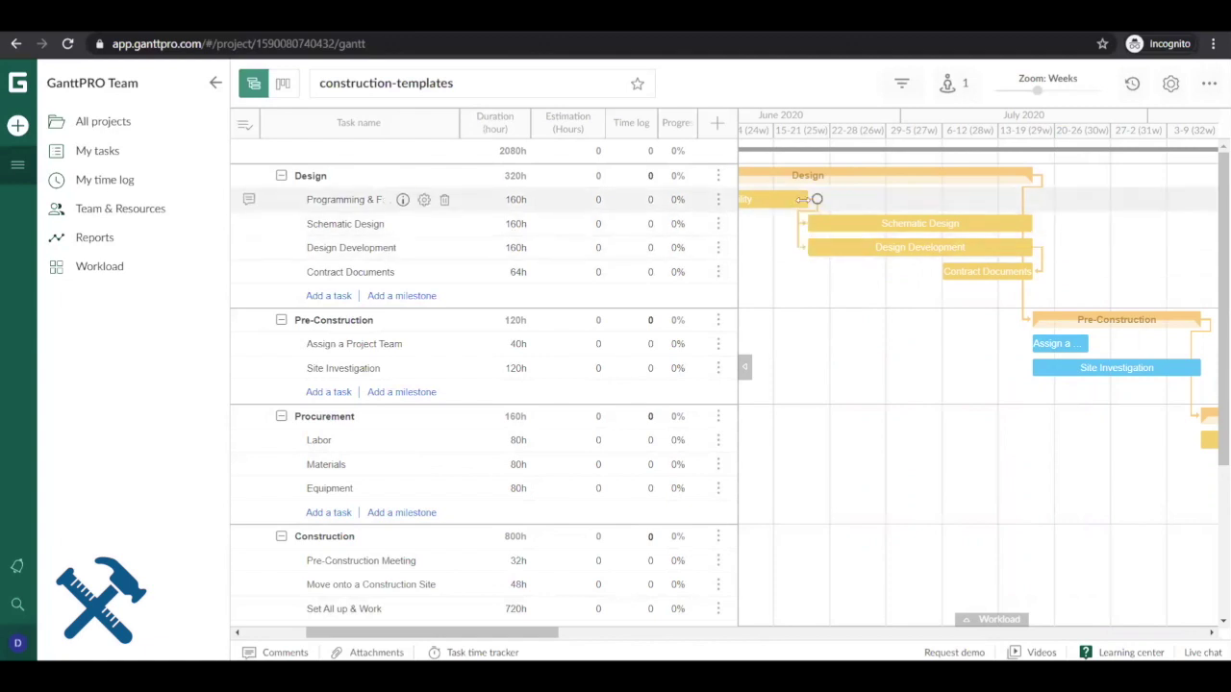
pyautogui.moveTo(804, 199)
pyautogui.mouseDown()
pyautogui.moveTo(784, 202)
pyautogui.moveTo(825, 204)
pyautogui.moveTo(810, 211)
pyautogui.mouseUp()
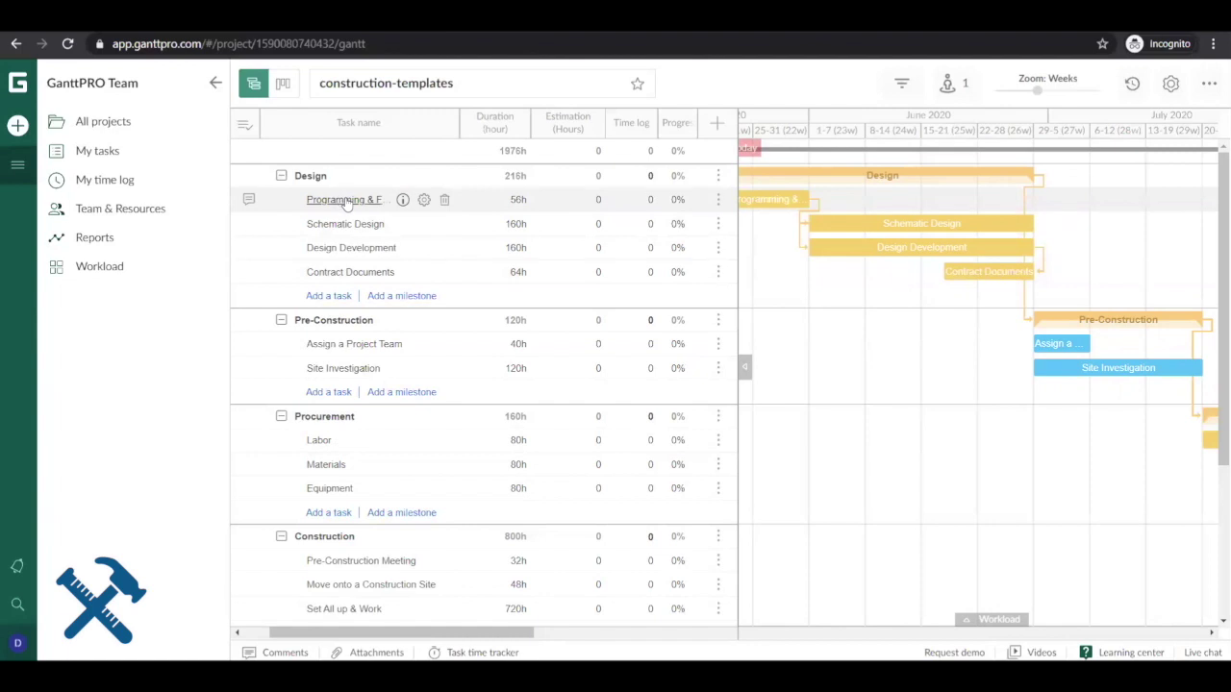
# Create a project portfolio from construction-templates, Software Development Plan and Marketing Campaign.
pyautogui.click(16, 129)
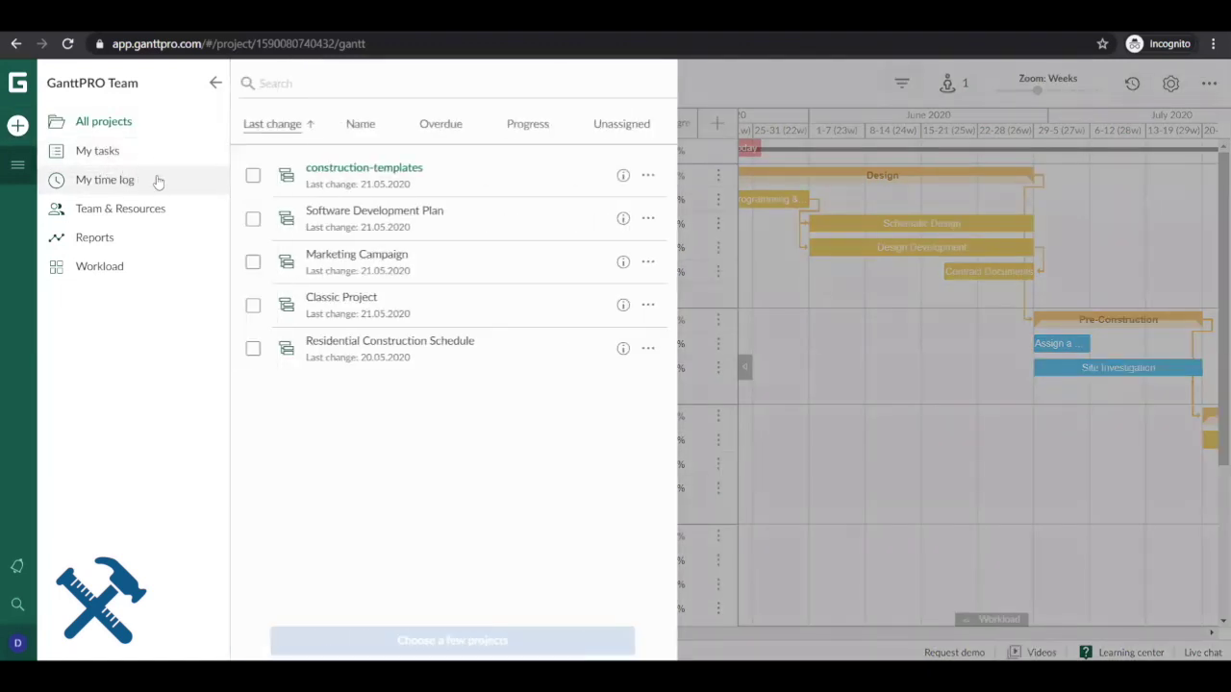
pyautogui.click(253, 175)
pyautogui.click(252, 217)
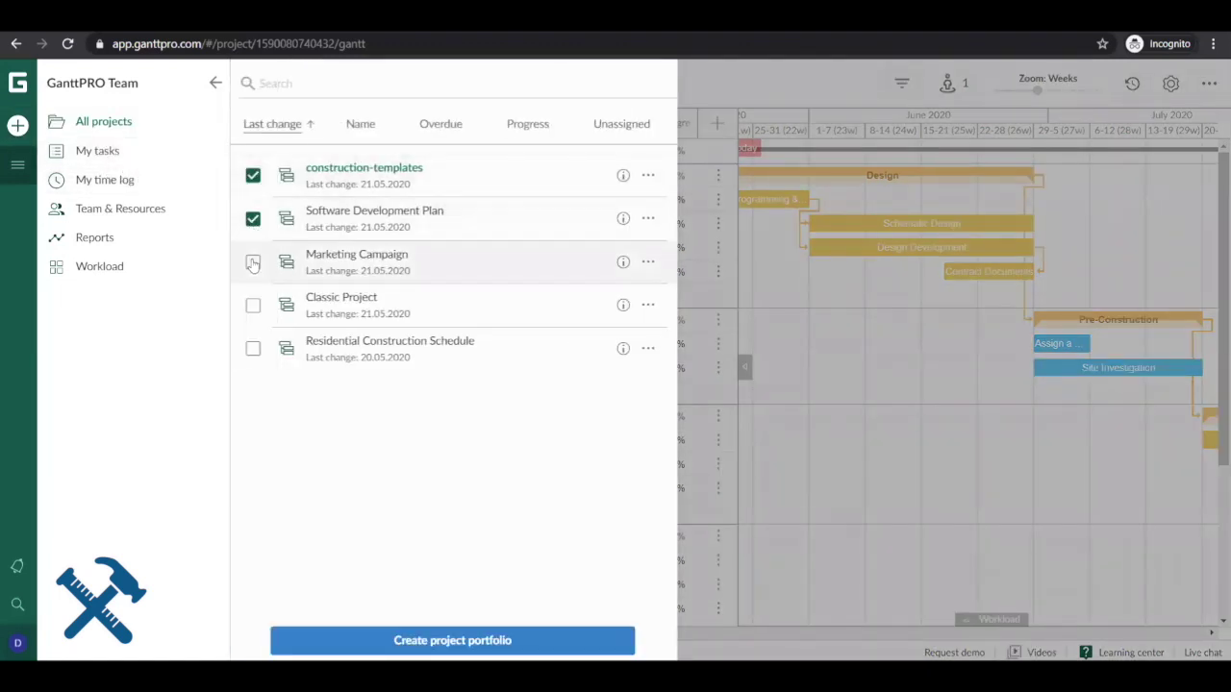
pyautogui.click(253, 264)
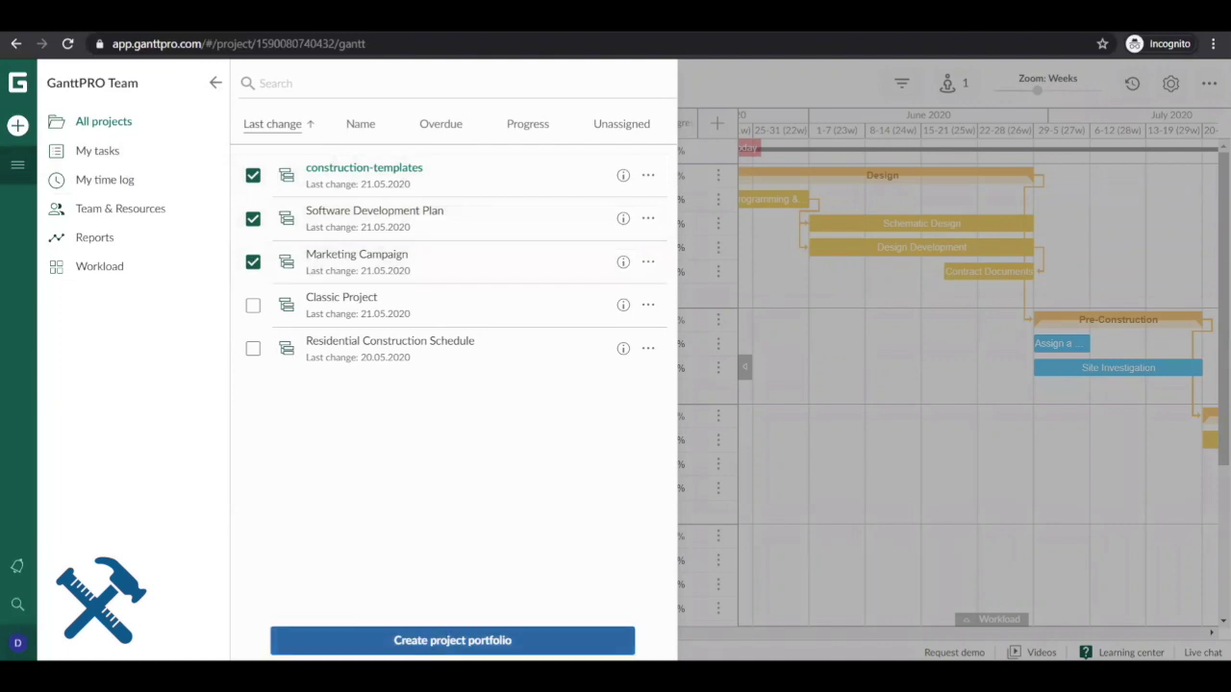
pyautogui.click(452, 641)
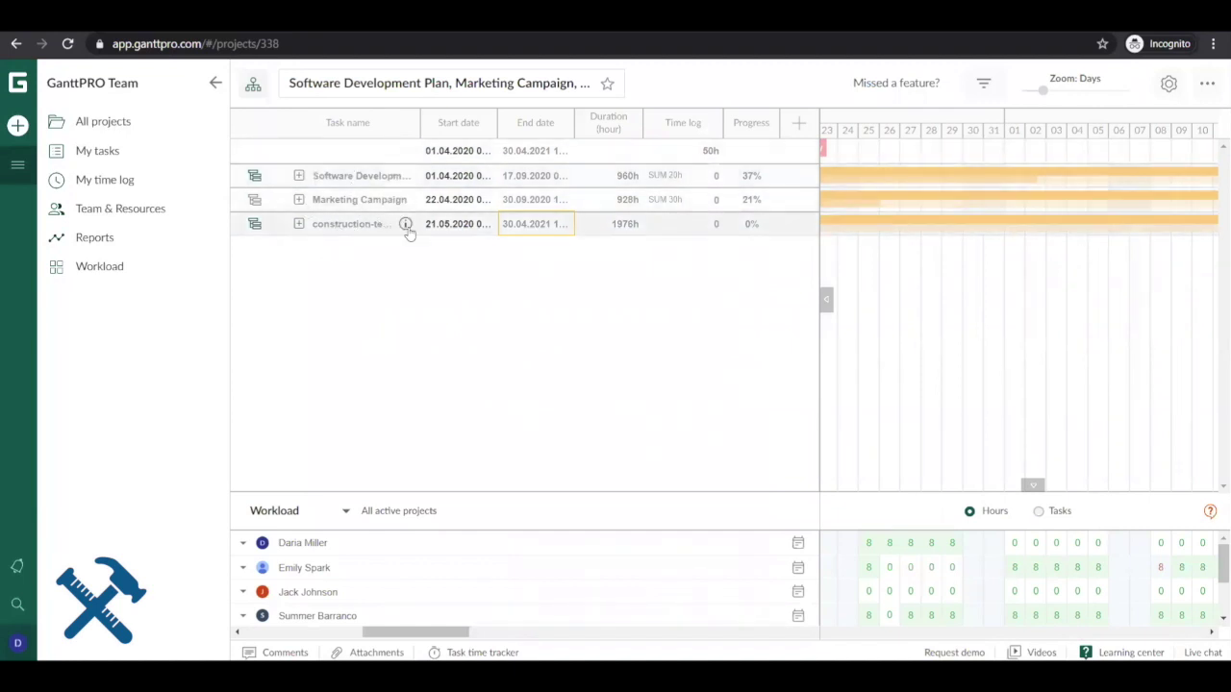
# View the portfolio timeline at the Months zoom level and expand the construction-templates project to show its tasks.
pyautogui.click(1090, 93)
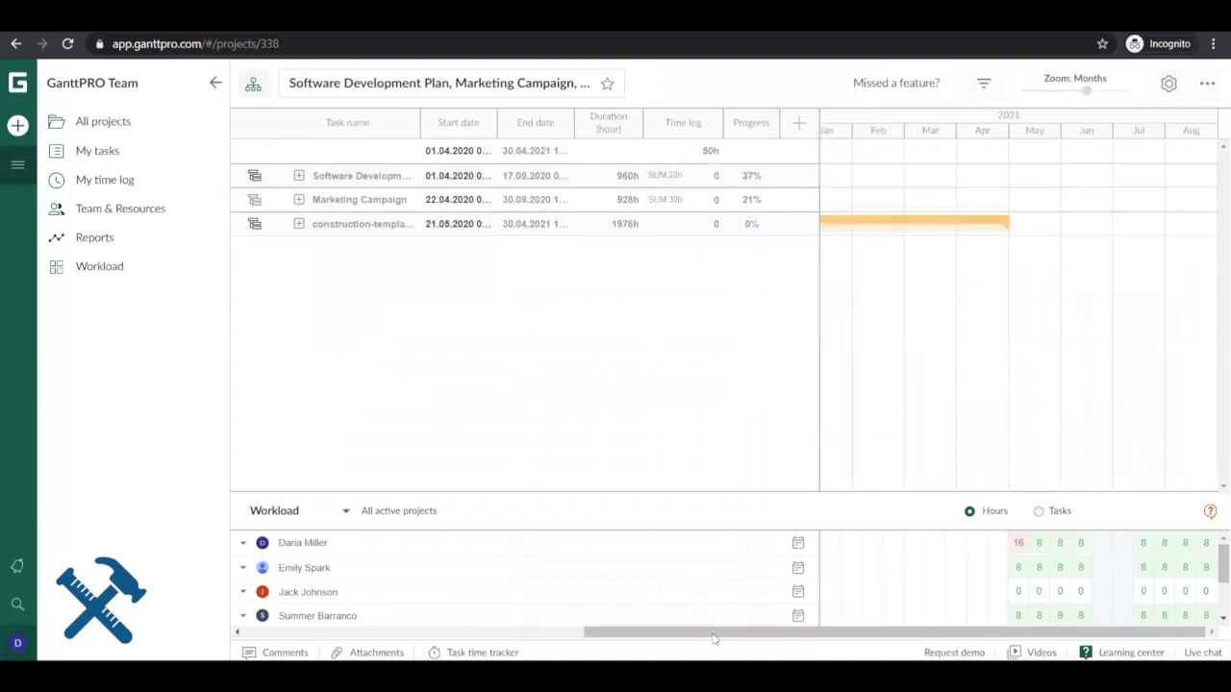
pyautogui.click(573, 628)
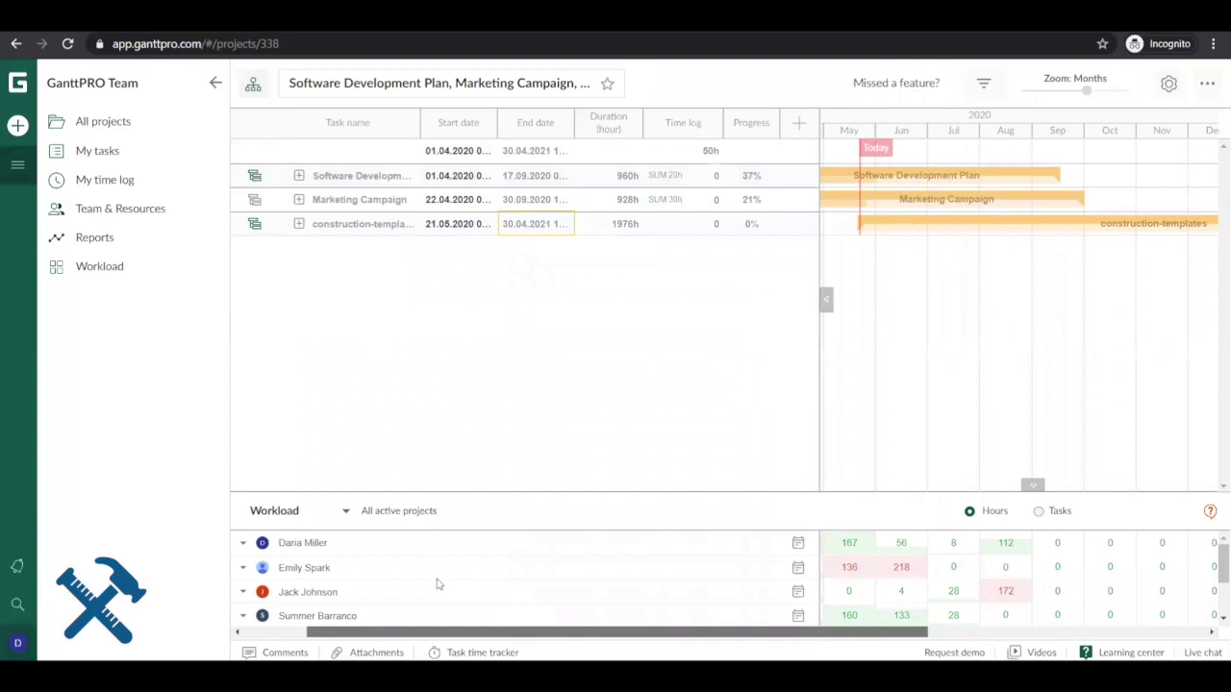
pyautogui.moveTo(401, 574); pyautogui.dragTo(385, 578)
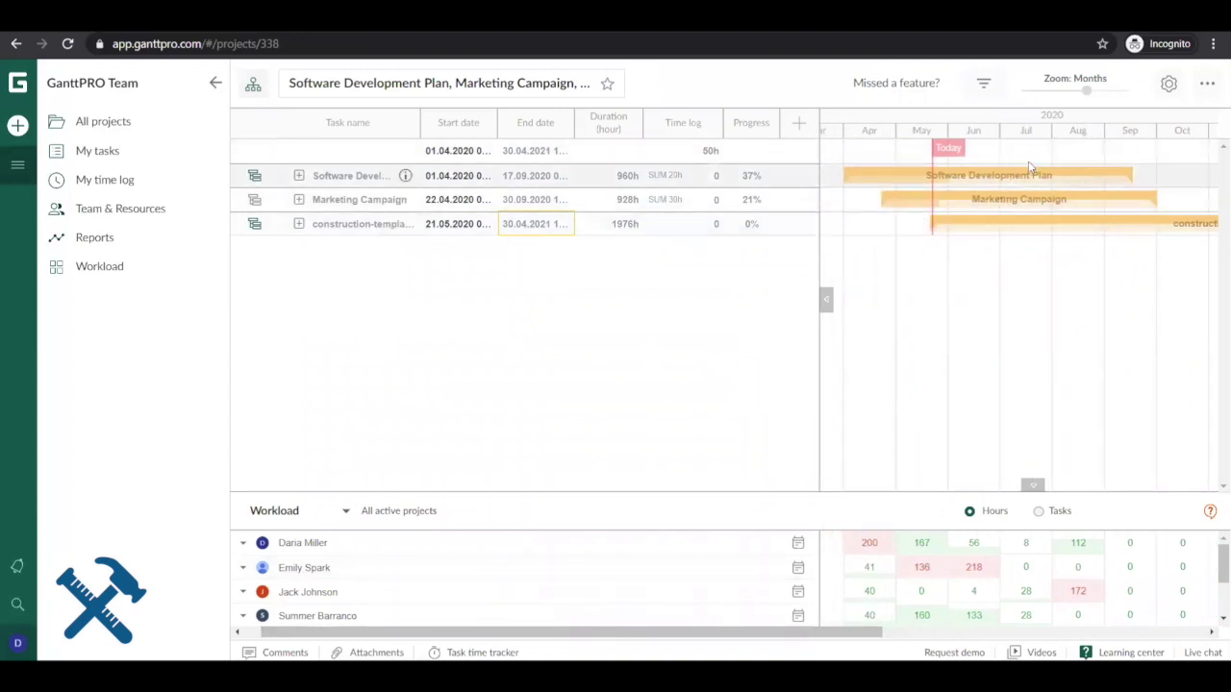
pyautogui.click(299, 224)
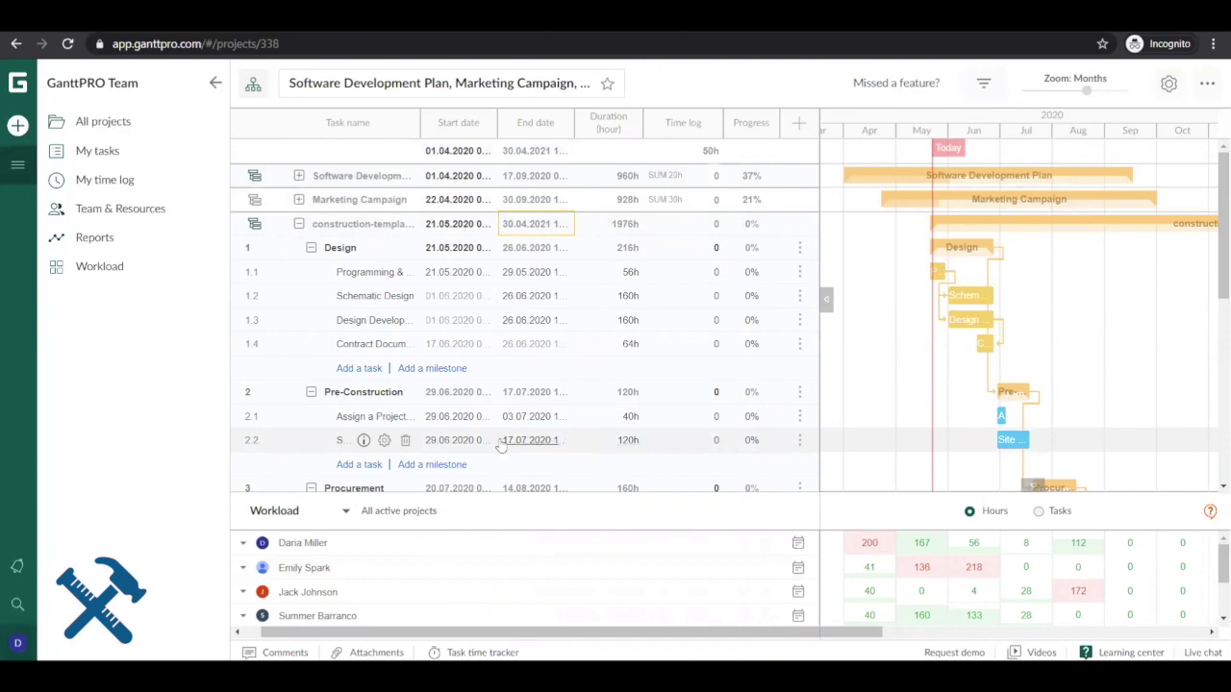
# Open the team-wide Workload view and examine the daily hours assigned to each resource.
pyautogui.click(109, 274)
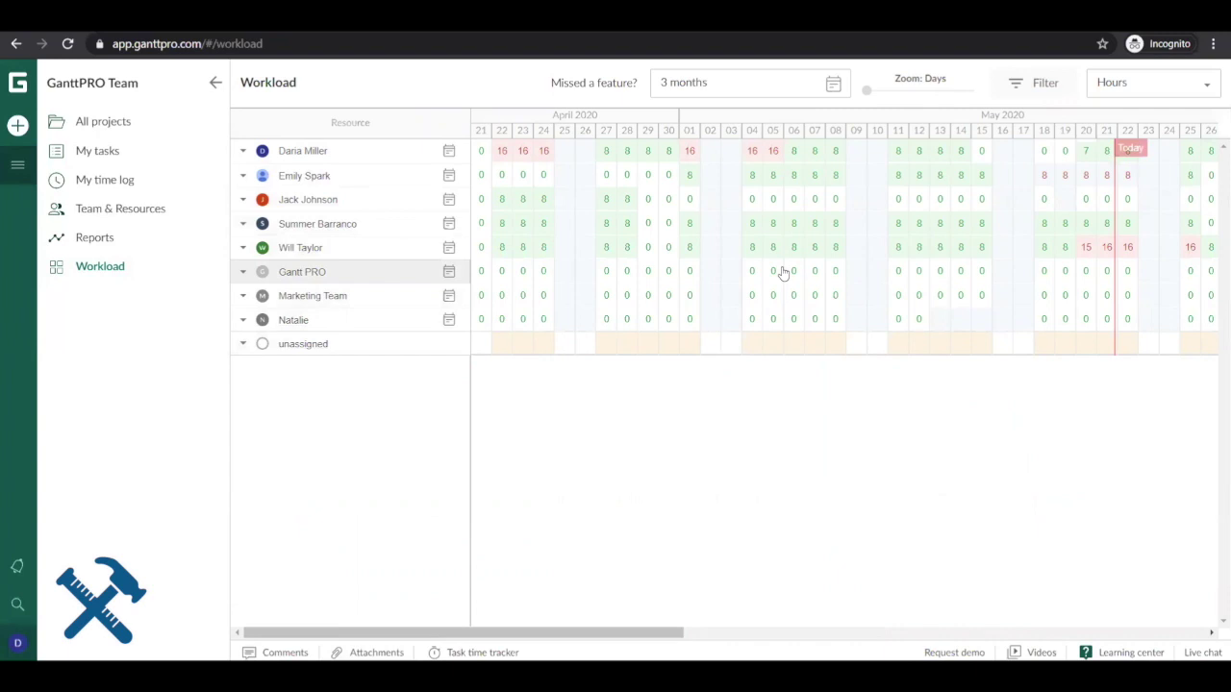
pyautogui.moveTo(784, 263)
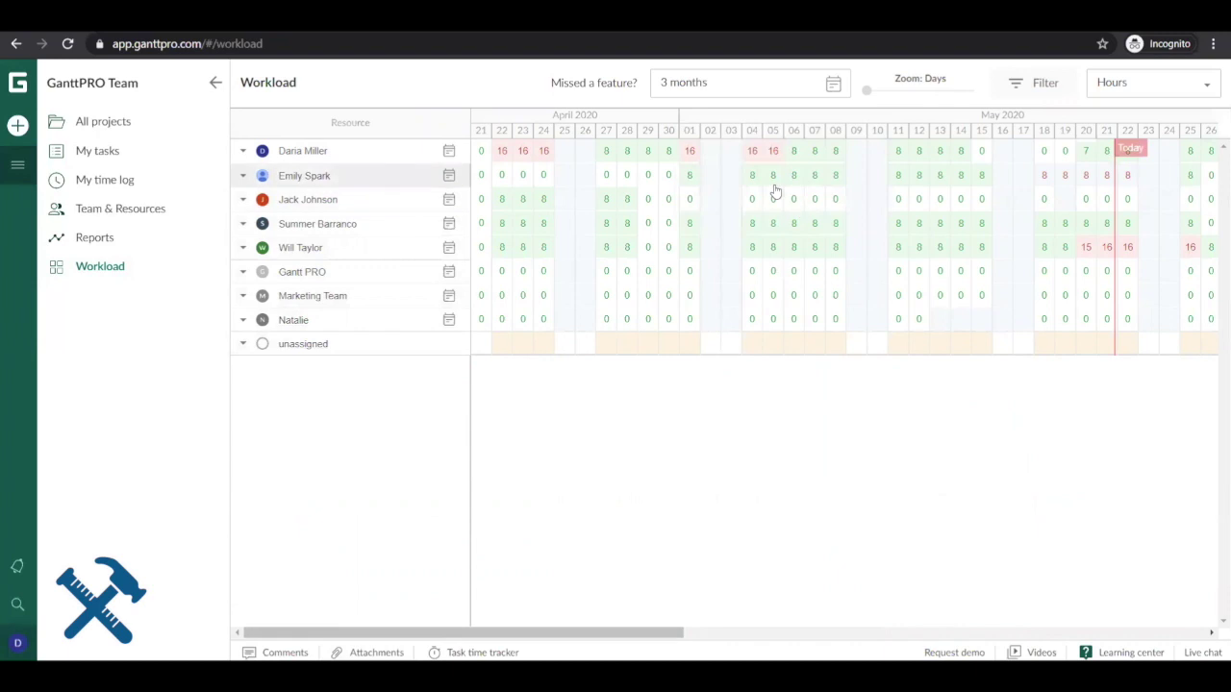
# Expand the first resource in the workload and examine the overloaded days and the details of the Opportunities task.
pyautogui.moveTo(773, 165)
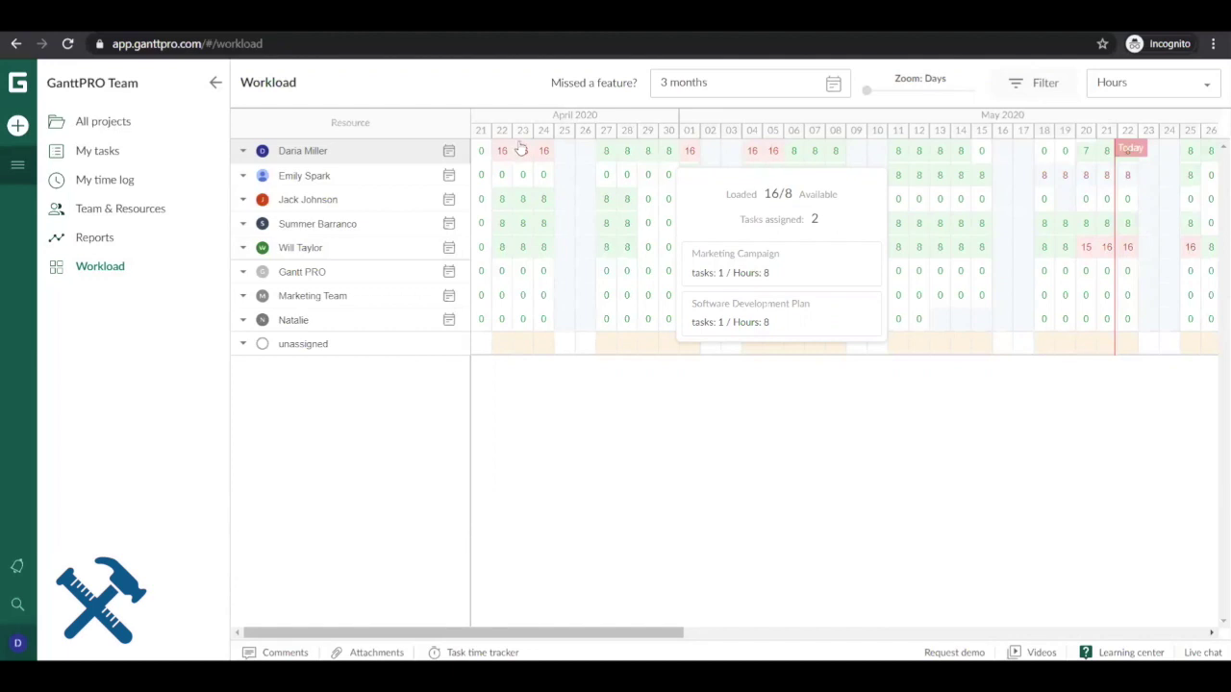
pyautogui.click(310, 154)
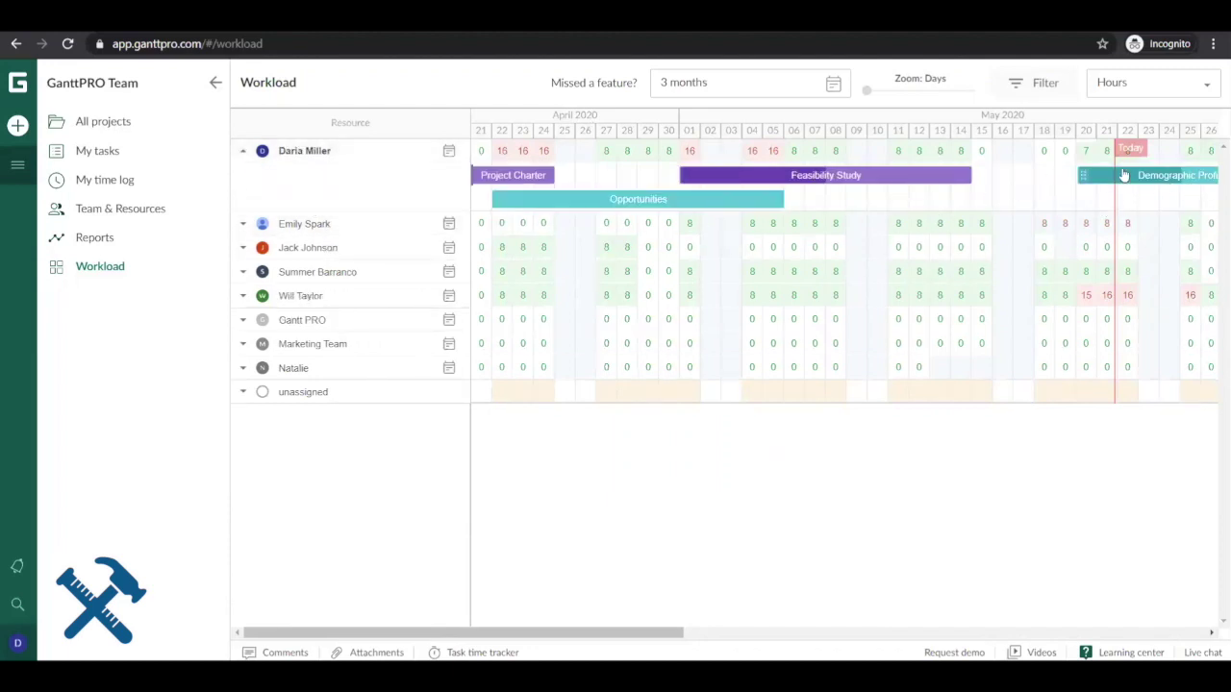
pyautogui.moveTo(698, 209)
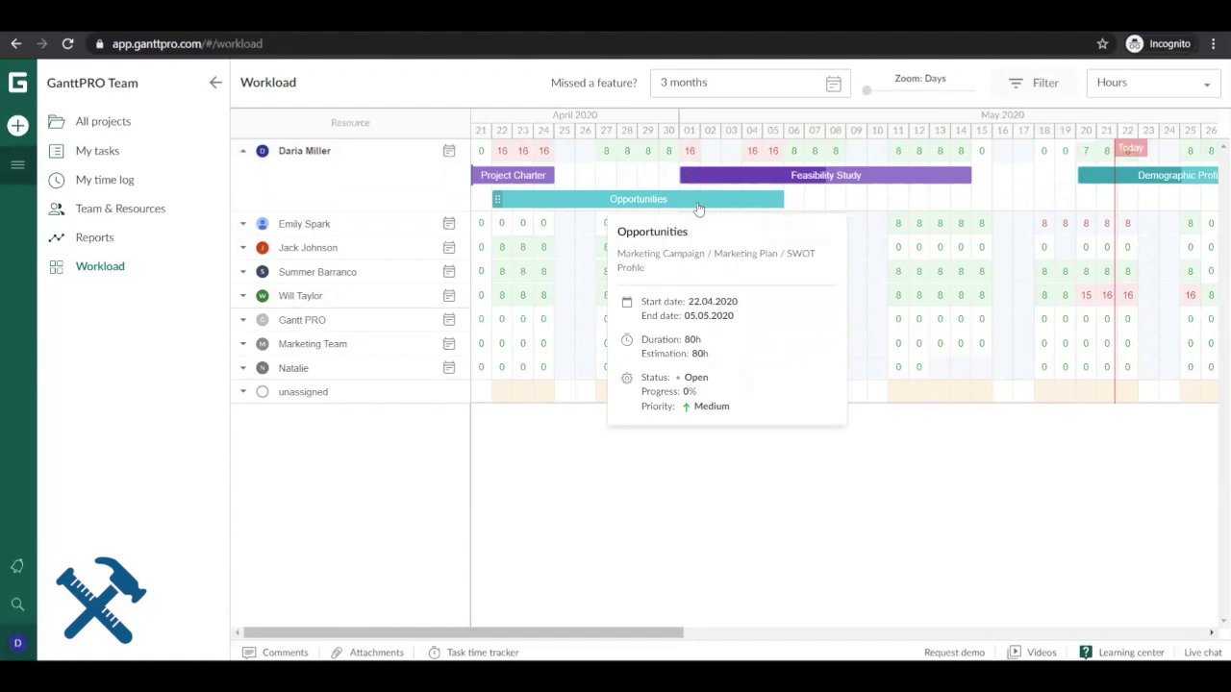
pyautogui.moveTo(712, 178)
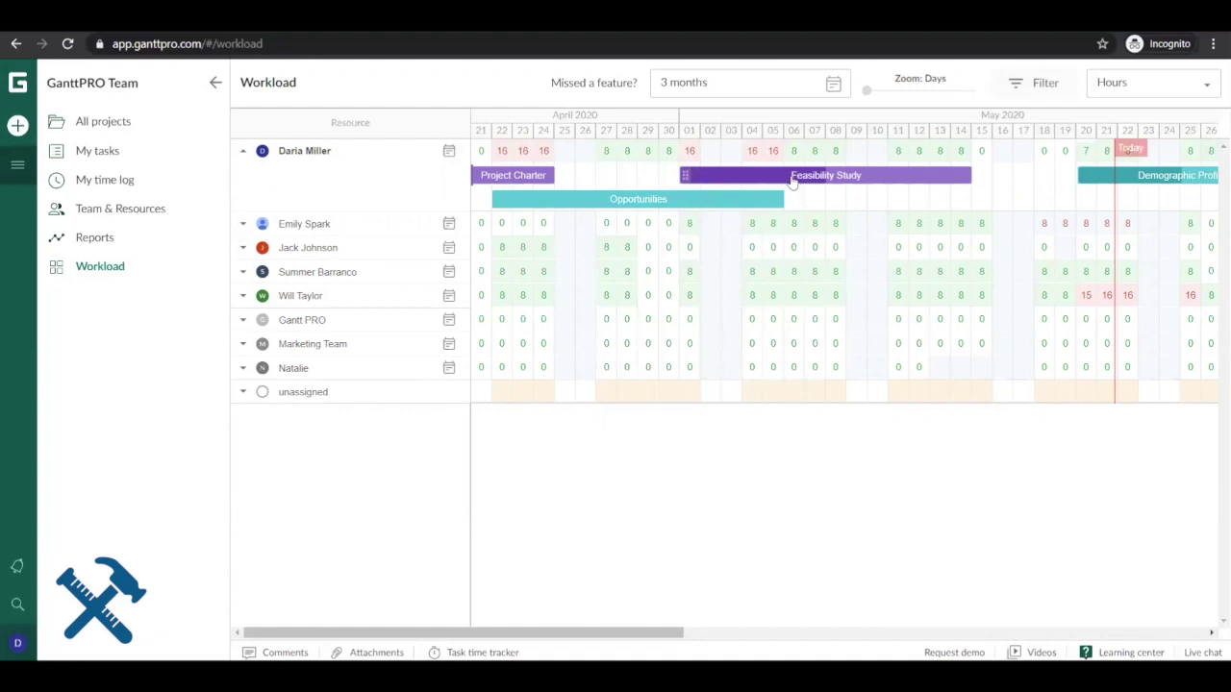
# Try to reschedule the Opportunities task to a later date, and move Project Charter to start on April 23.
pyautogui.moveTo(669, 204); pyautogui.dragTo(786, 207)
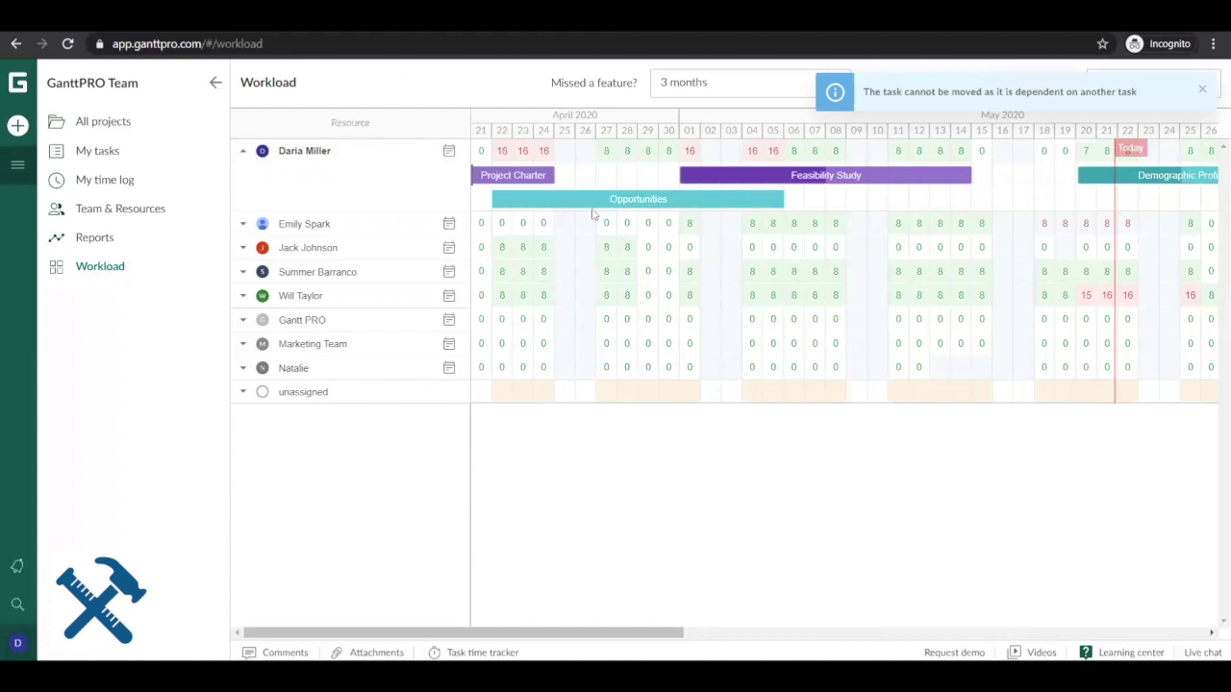
pyautogui.moveTo(527, 177); pyautogui.dragTo(588, 177)
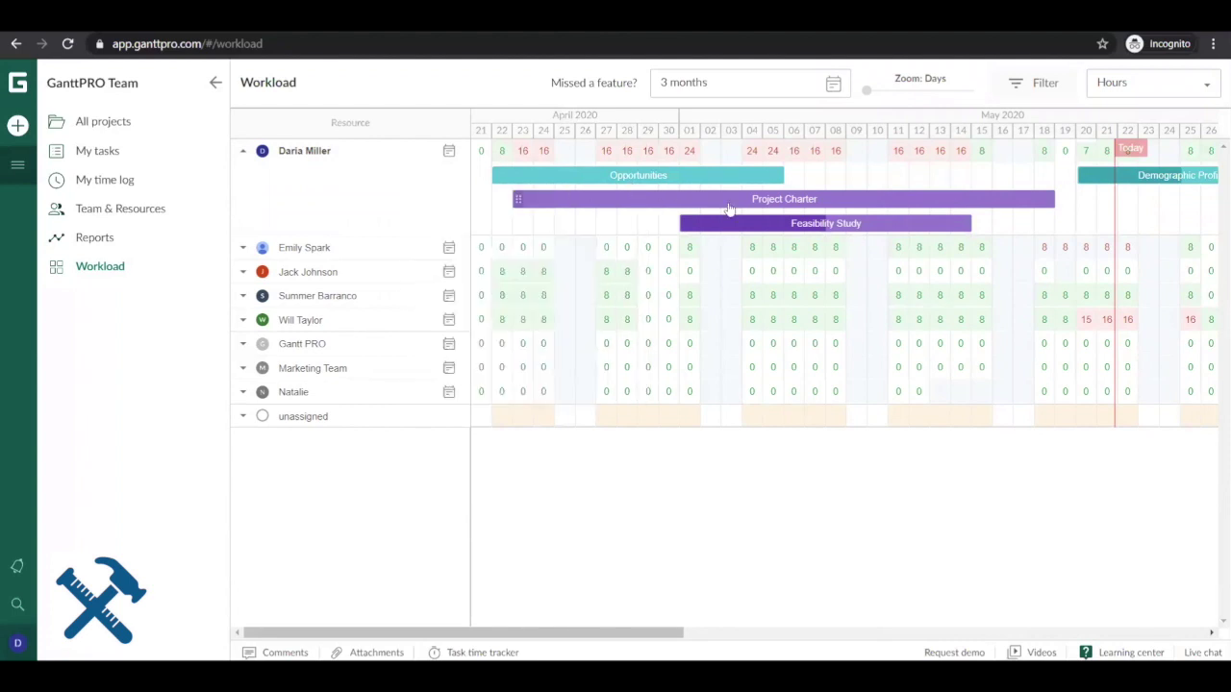
pyautogui.moveTo(763, 180); pyautogui.dragTo(931, 178)
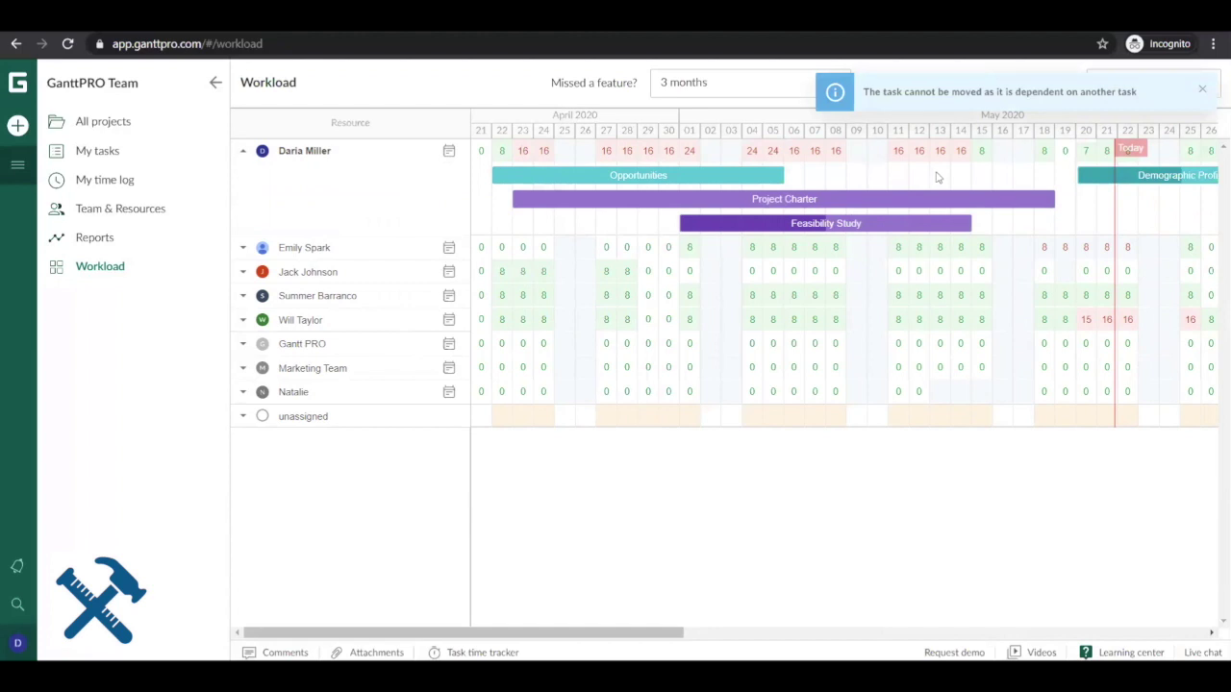
# Assign the second and third listed team members to the Opportunities task as well, at 8 h/day each.
pyautogui.click(701, 174)
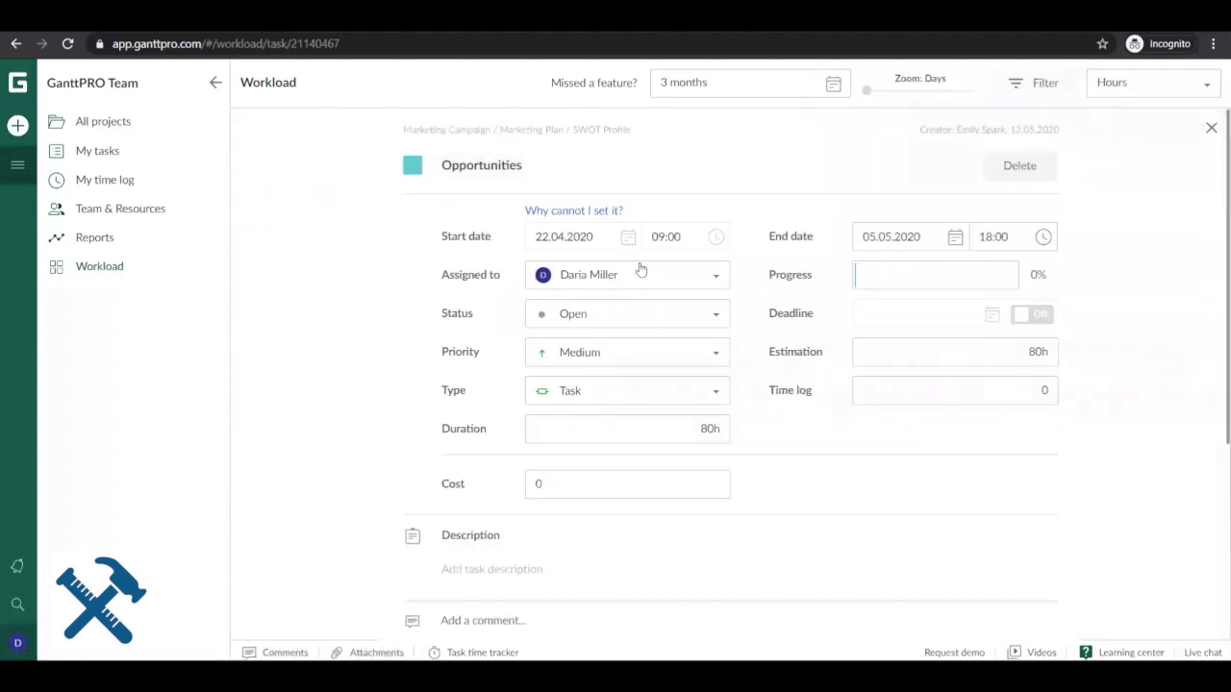
pyautogui.click(642, 275)
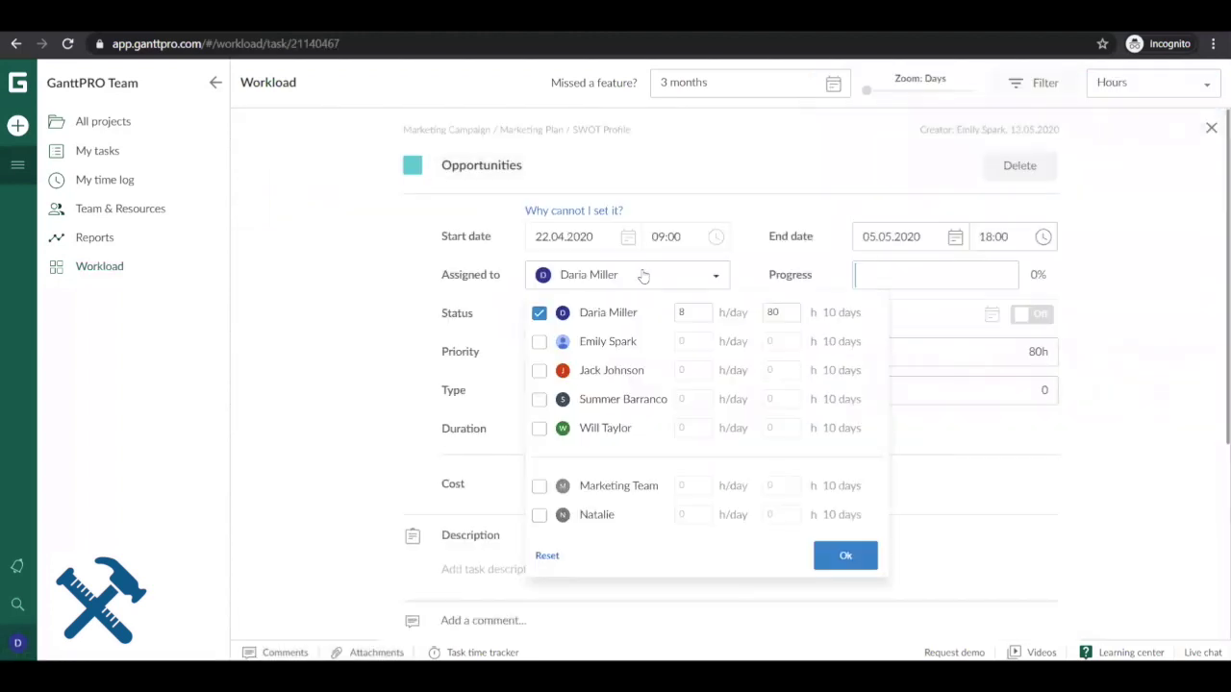
pyautogui.click(539, 343)
pyautogui.click(539, 371)
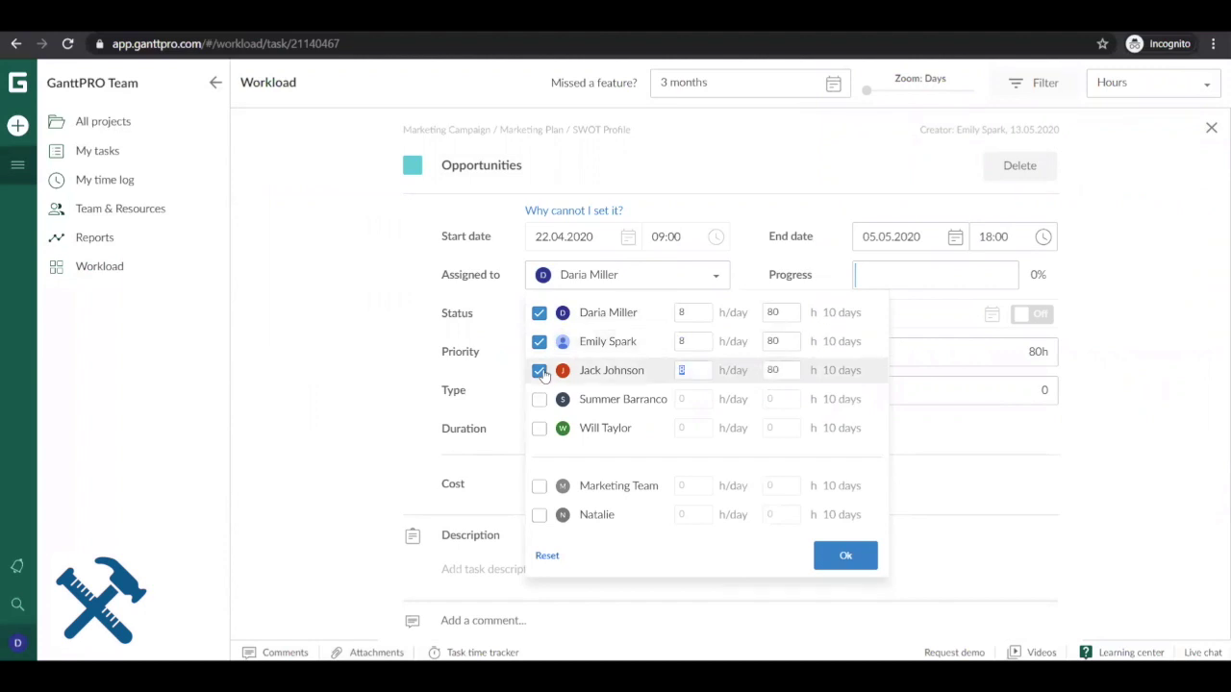
pyautogui.click(846, 558)
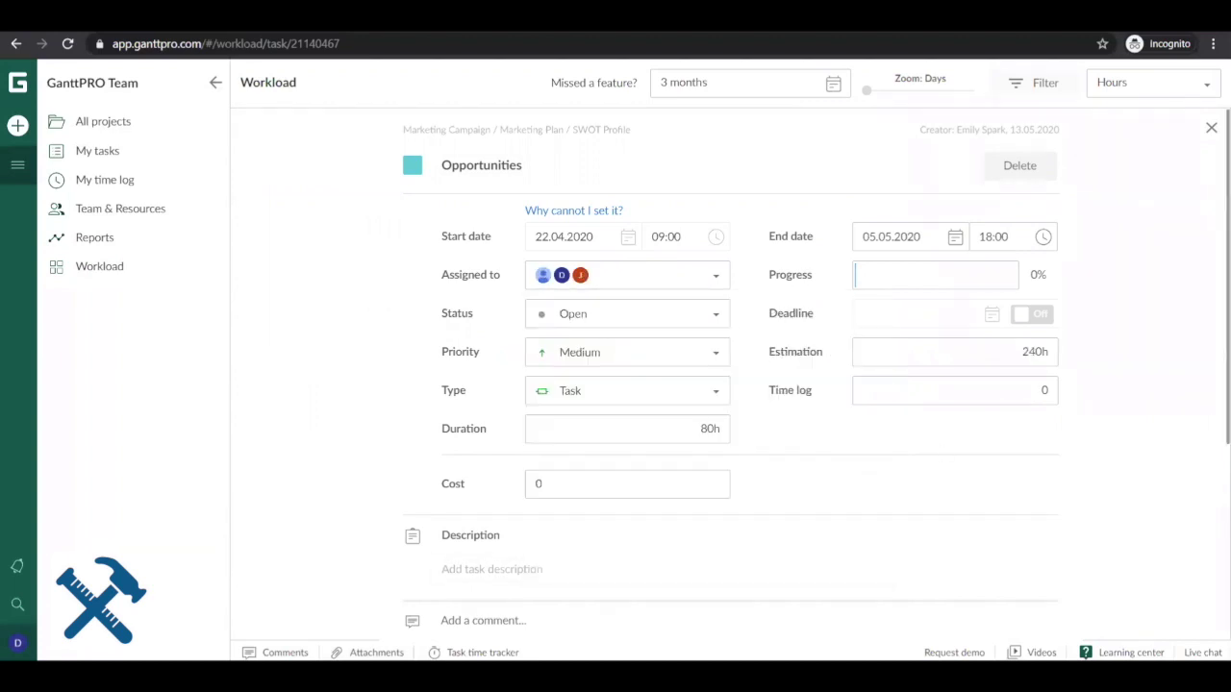
pyautogui.click(1210, 127)
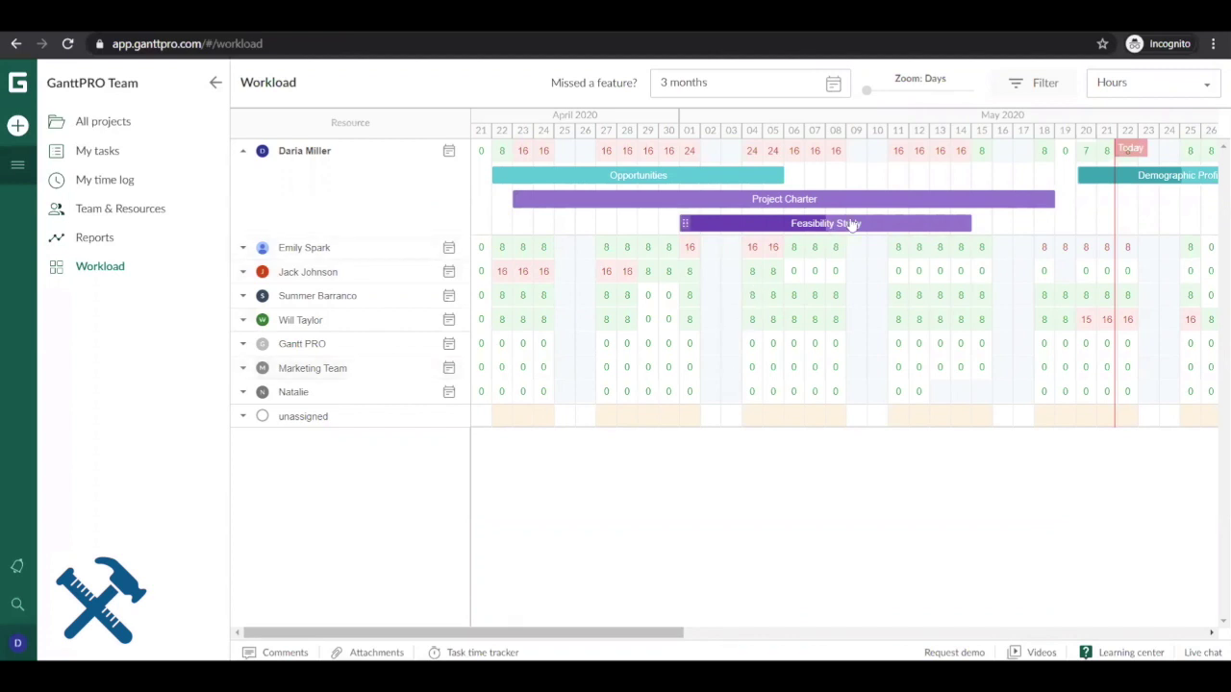
pyautogui.moveTo(883, 210)
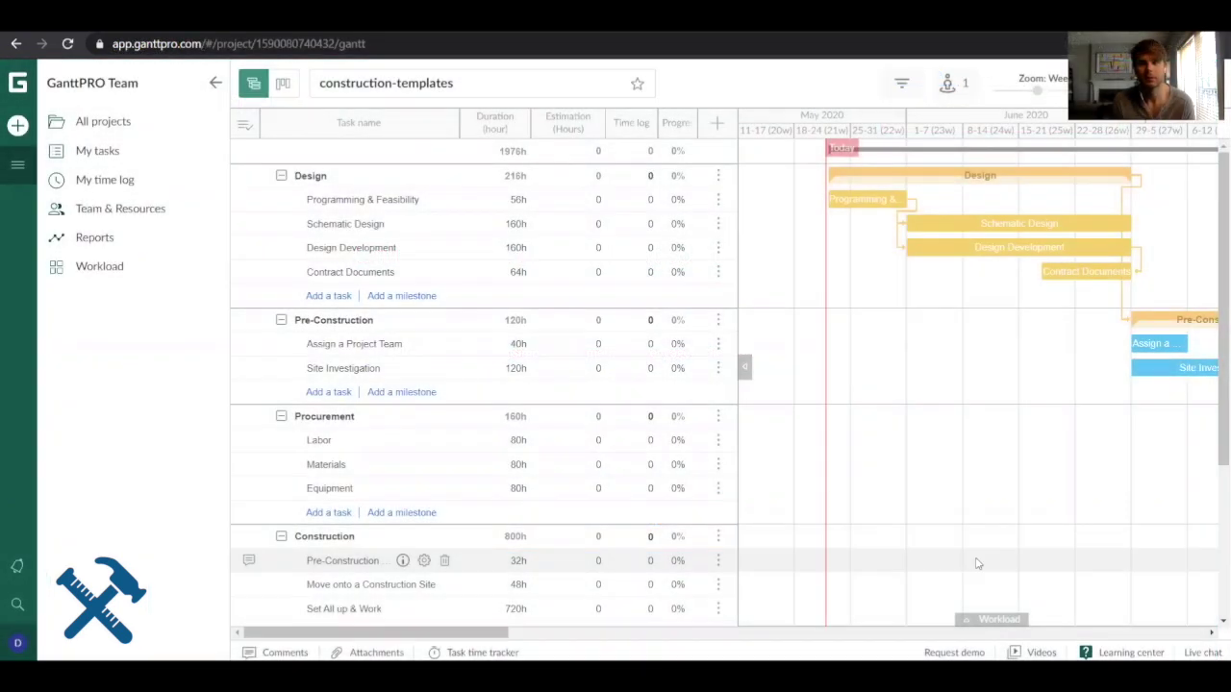
# Show the Cost, Actual cost and Assigned columns in the construction-templates task list.
pyautogui.click(717, 122)
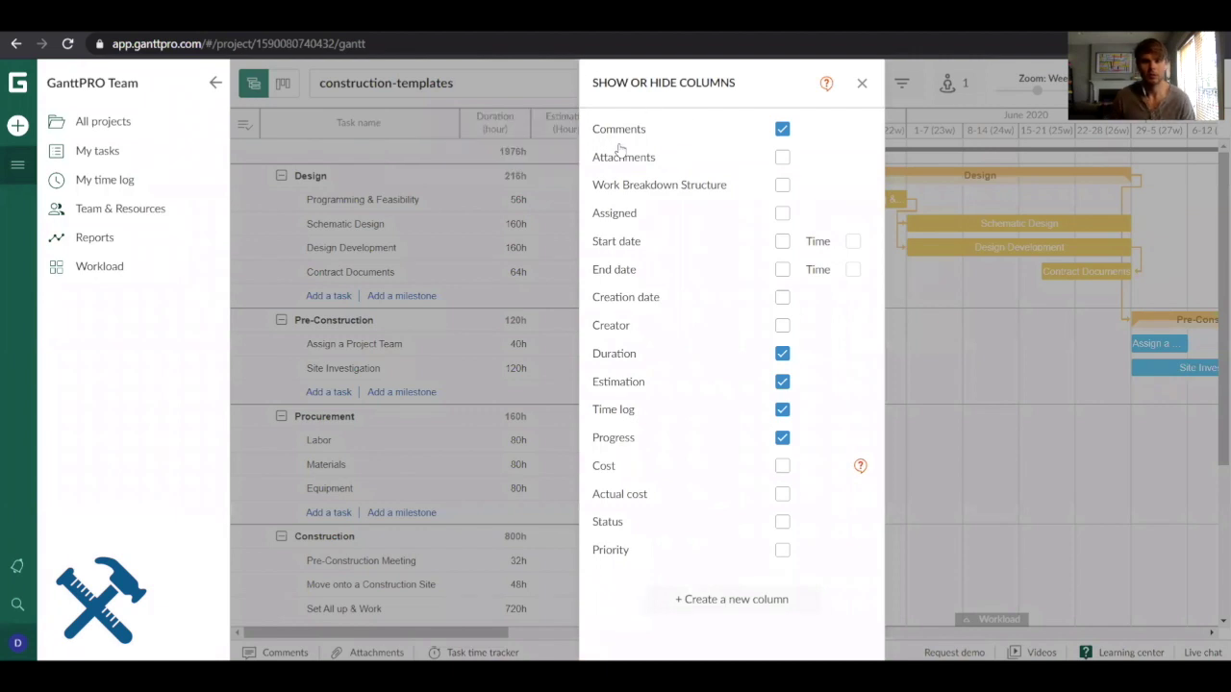
pyautogui.moveTo(664, 415)
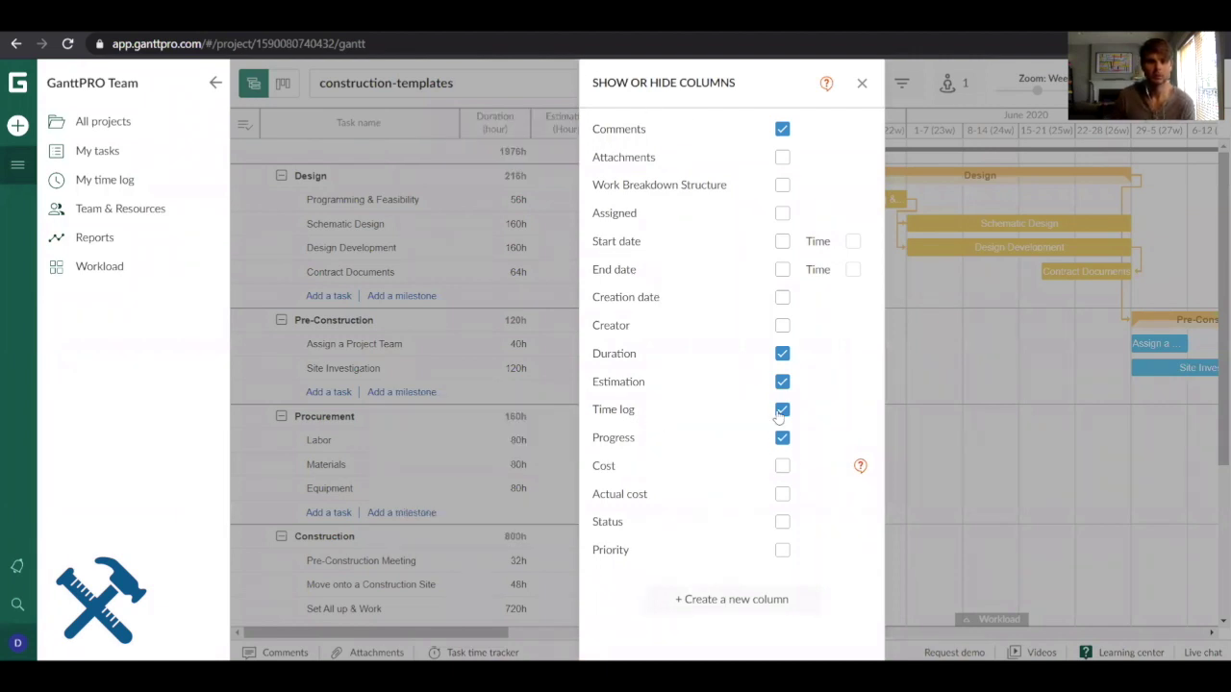
pyautogui.click(781, 466)
pyautogui.click(782, 493)
pyautogui.click(862, 84)
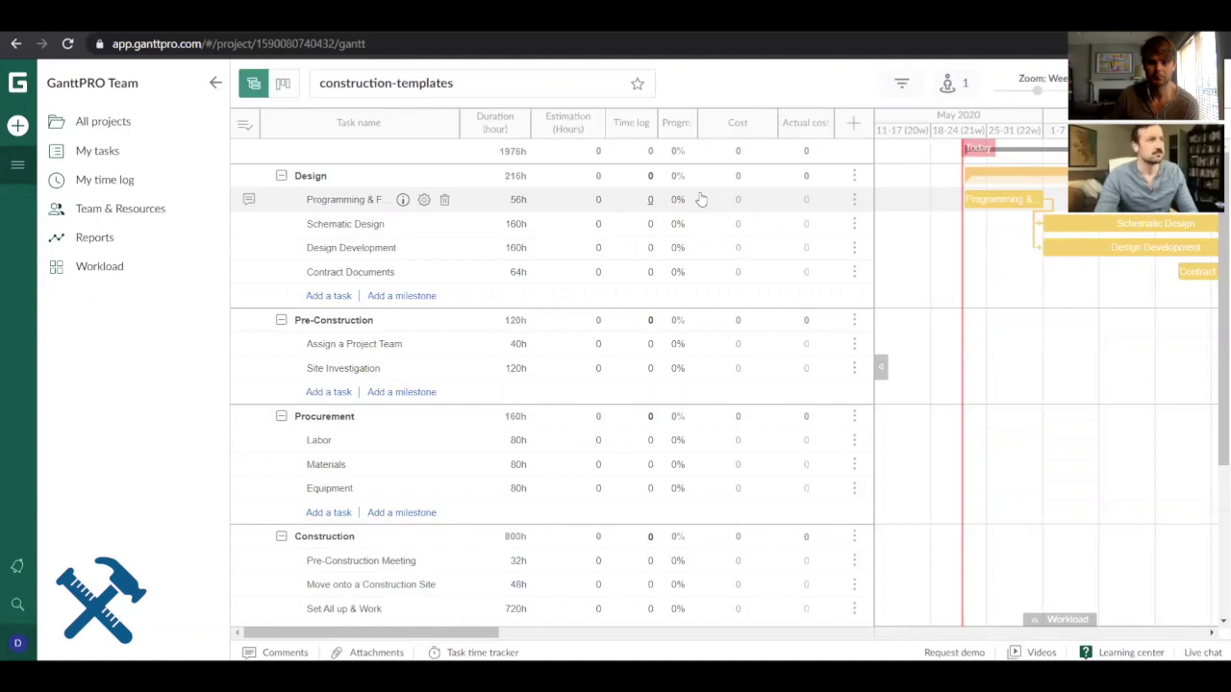
pyautogui.click(853, 122)
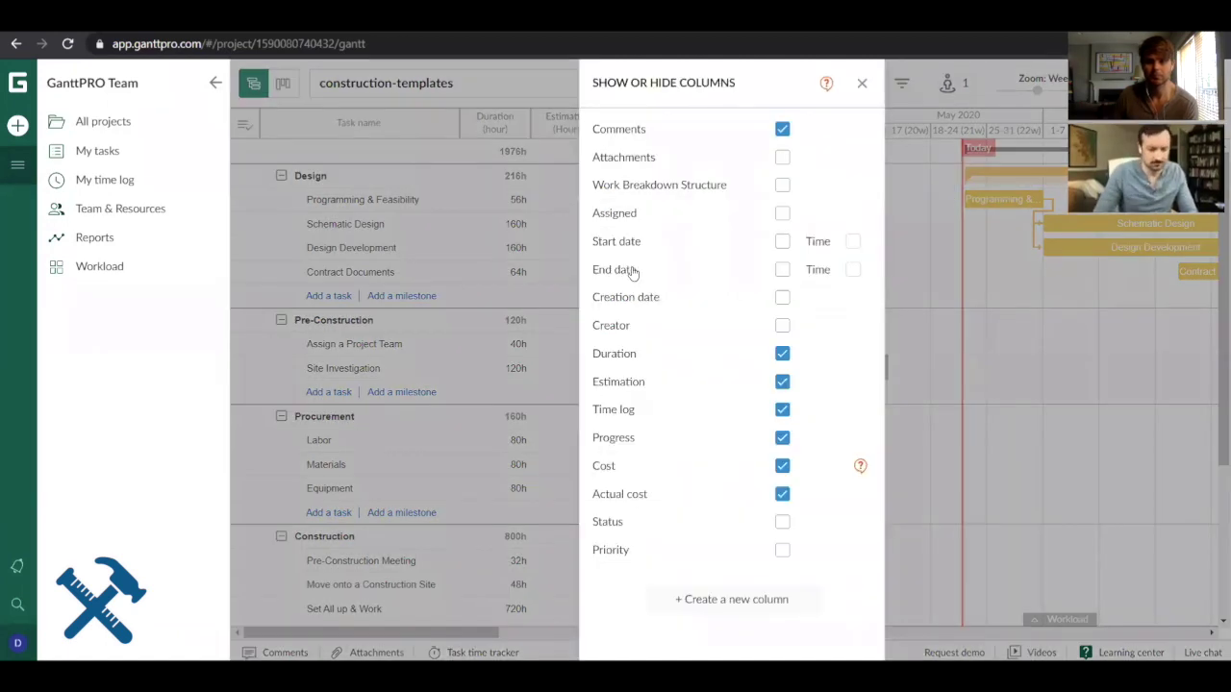
pyautogui.click(782, 213)
pyautogui.click(862, 85)
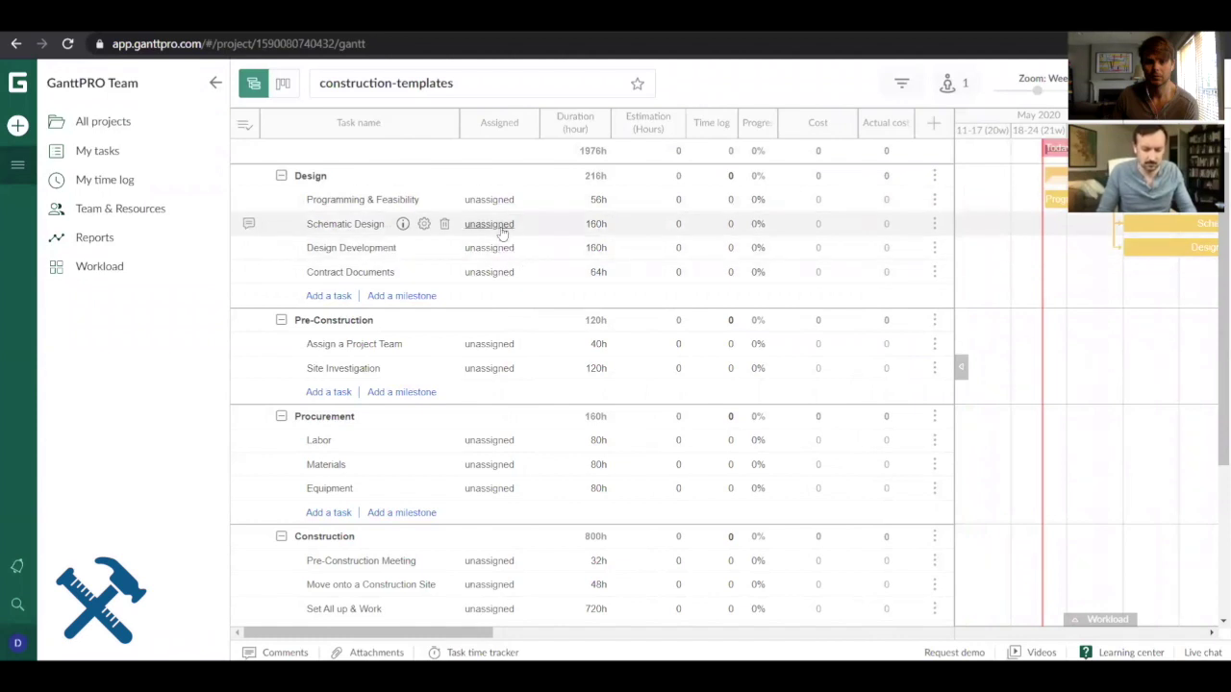
# Assign the project owner to Schematic Design and Contract Documents at 8 h/day each.
pyautogui.click(492, 227)
pyautogui.click(450, 261)
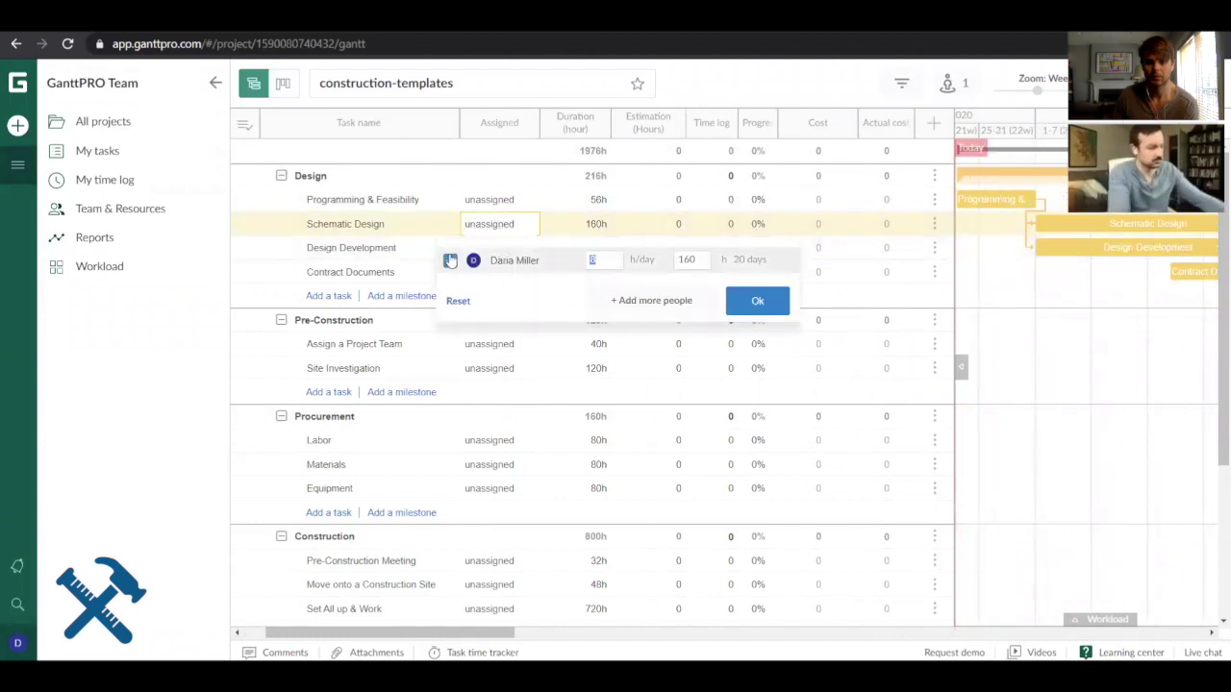
pyautogui.click(757, 300)
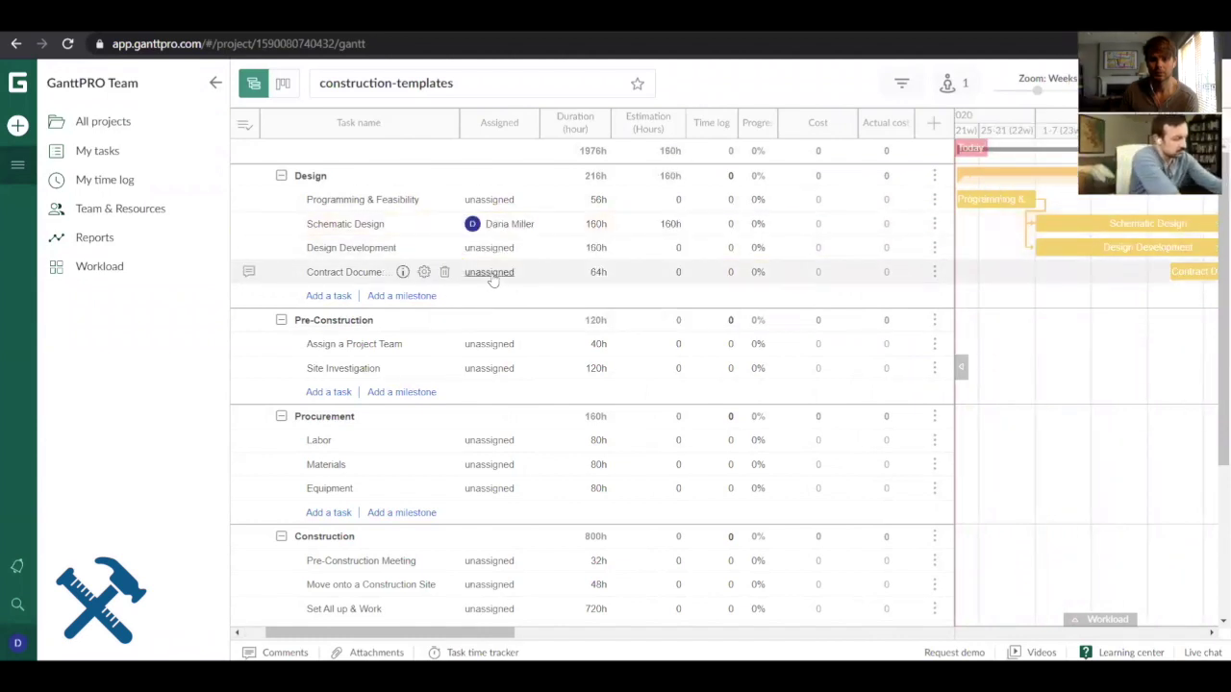
pyautogui.click(490, 273)
pyautogui.click(450, 309)
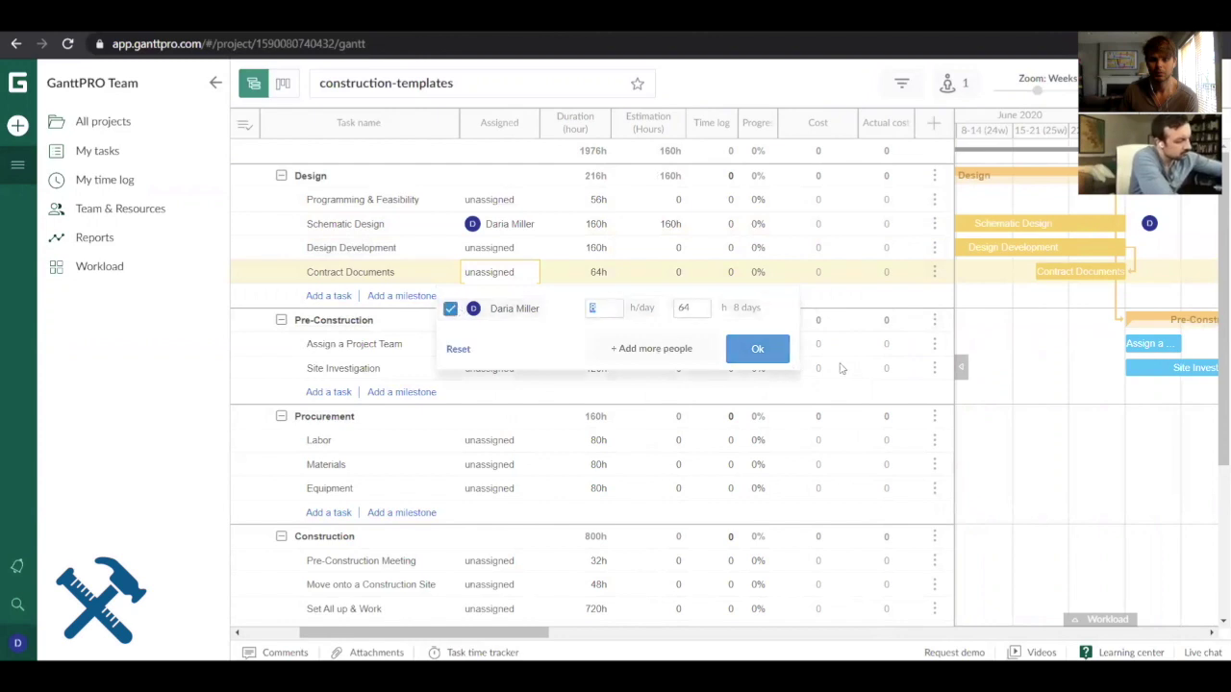
pyautogui.click(757, 348)
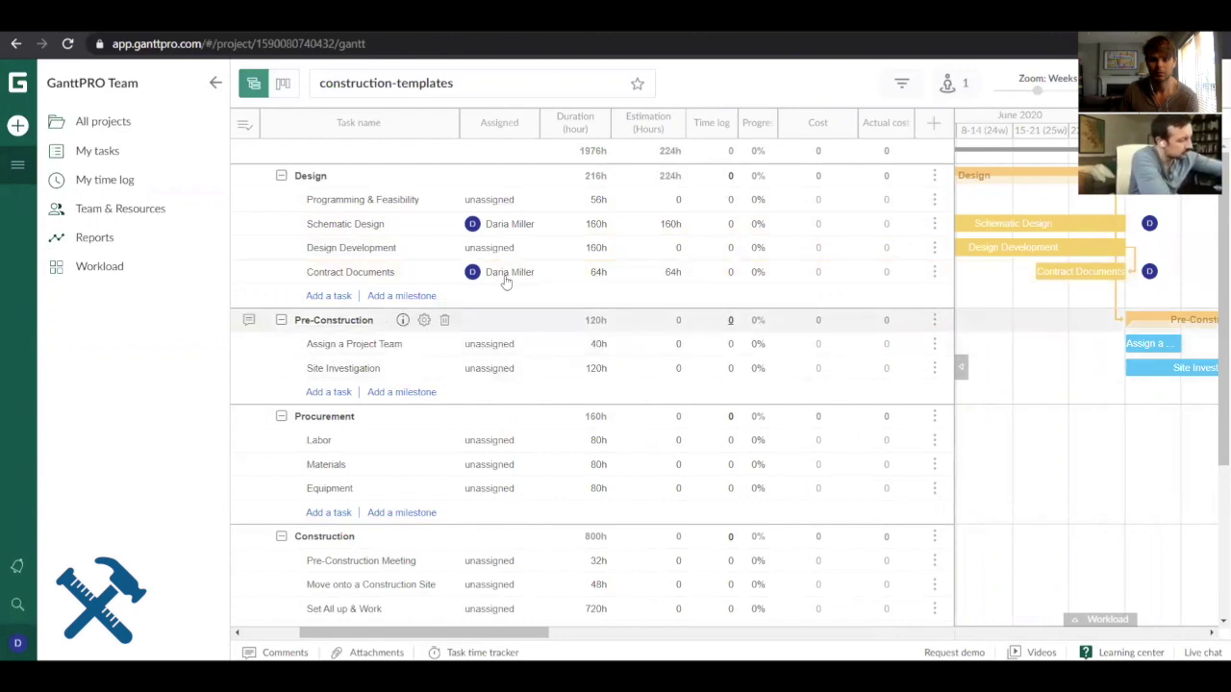
# Set the project owner's cost to 10 per hour in the project's people settings and return to the Gantt chart.
pyautogui.click(967, 86)
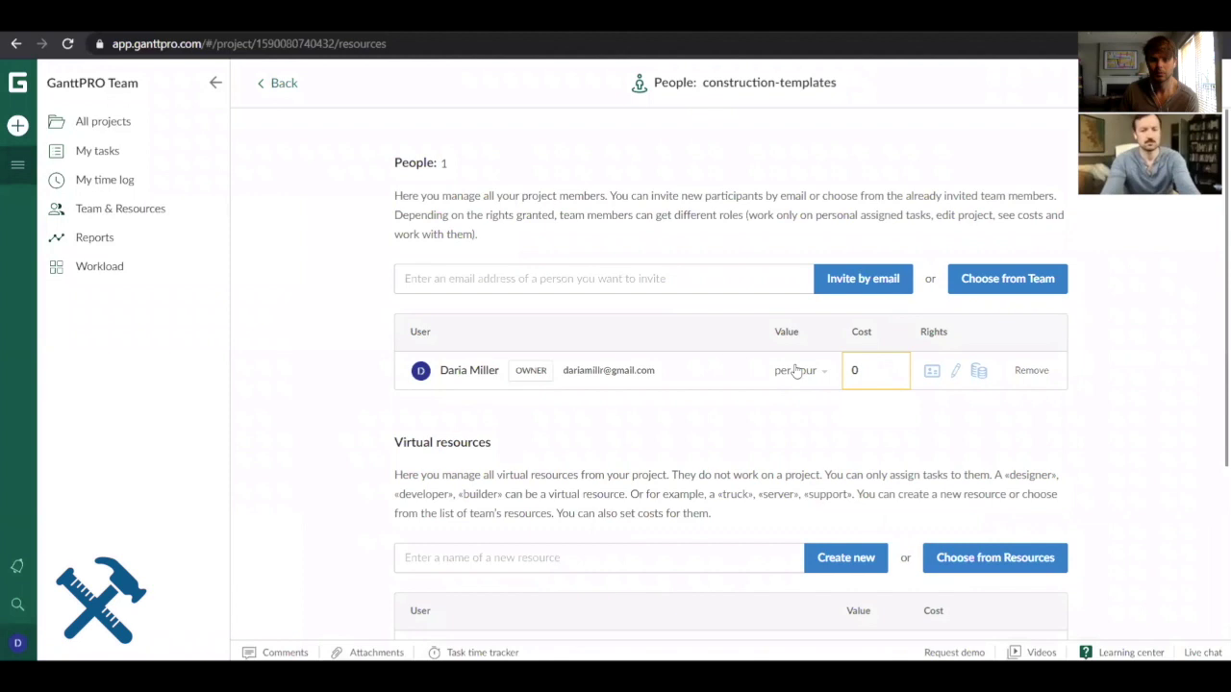
pyautogui.click(278, 84)
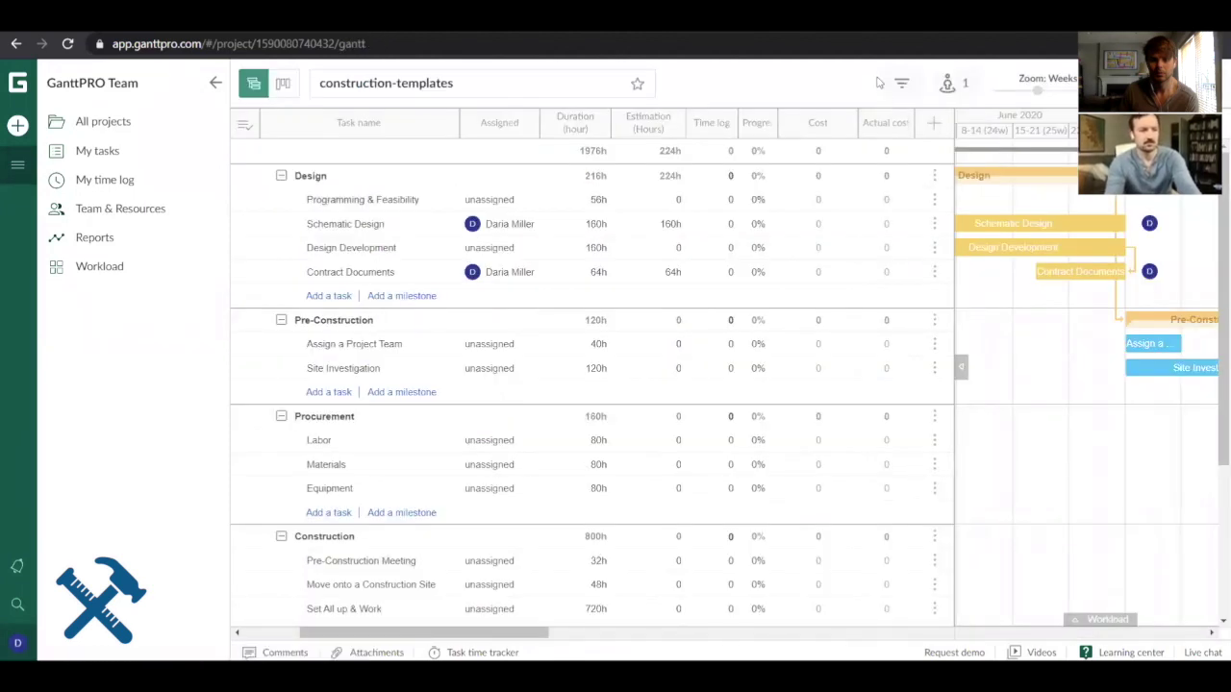
pyautogui.click(949, 86)
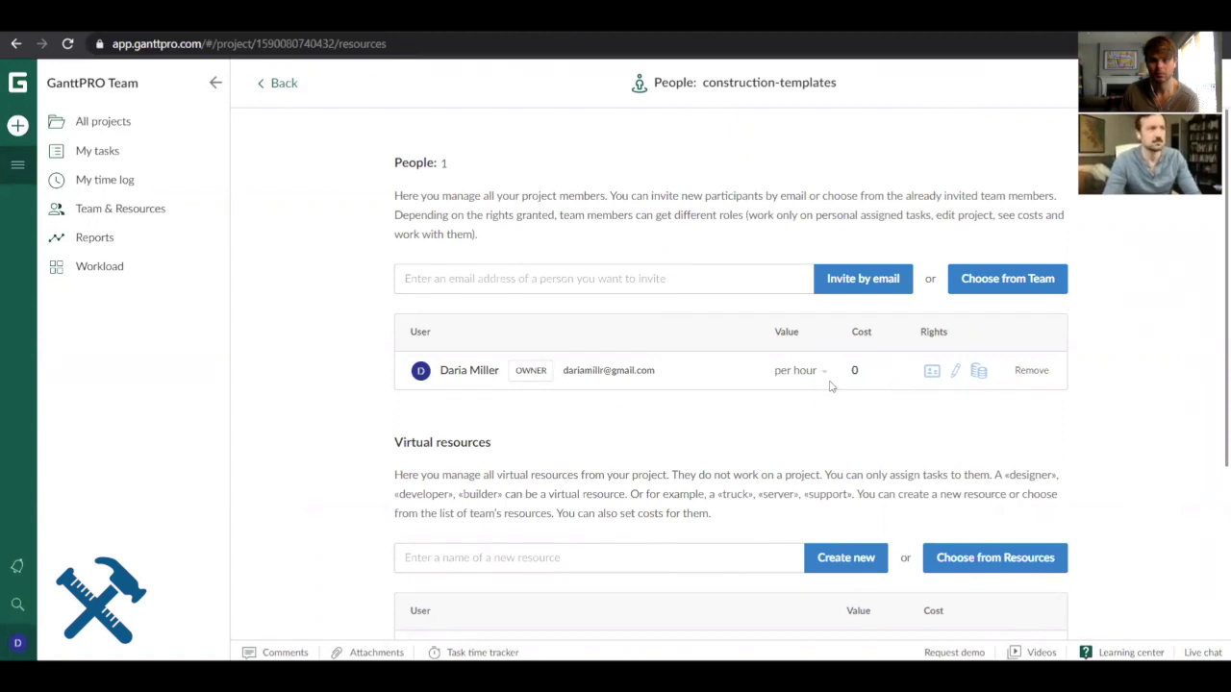
pyautogui.click(798, 372)
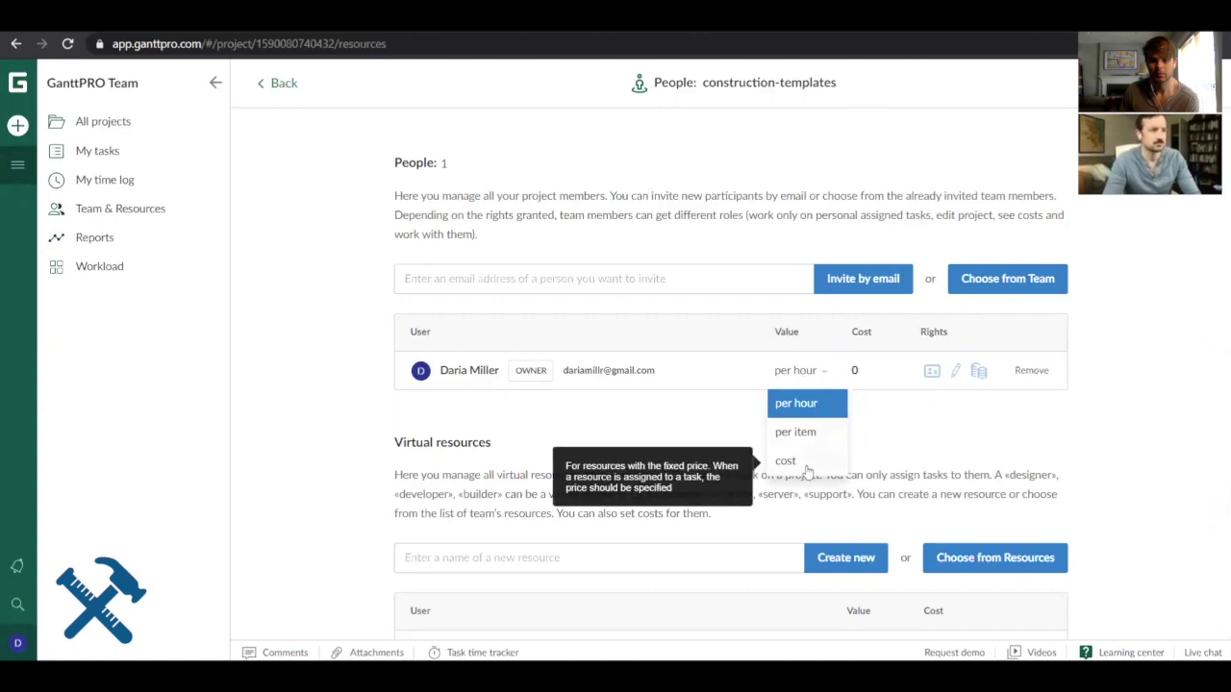
pyautogui.click(901, 464)
pyautogui.click(856, 374)
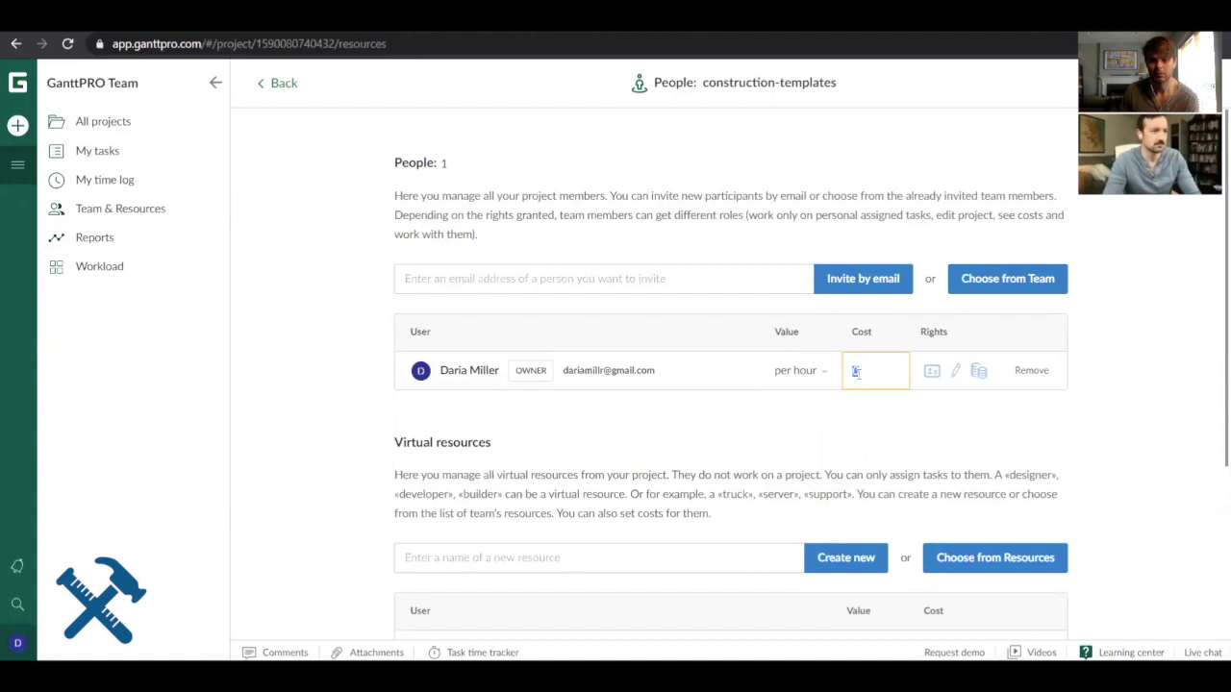
pyautogui.write('10')
pyautogui.click(884, 436)
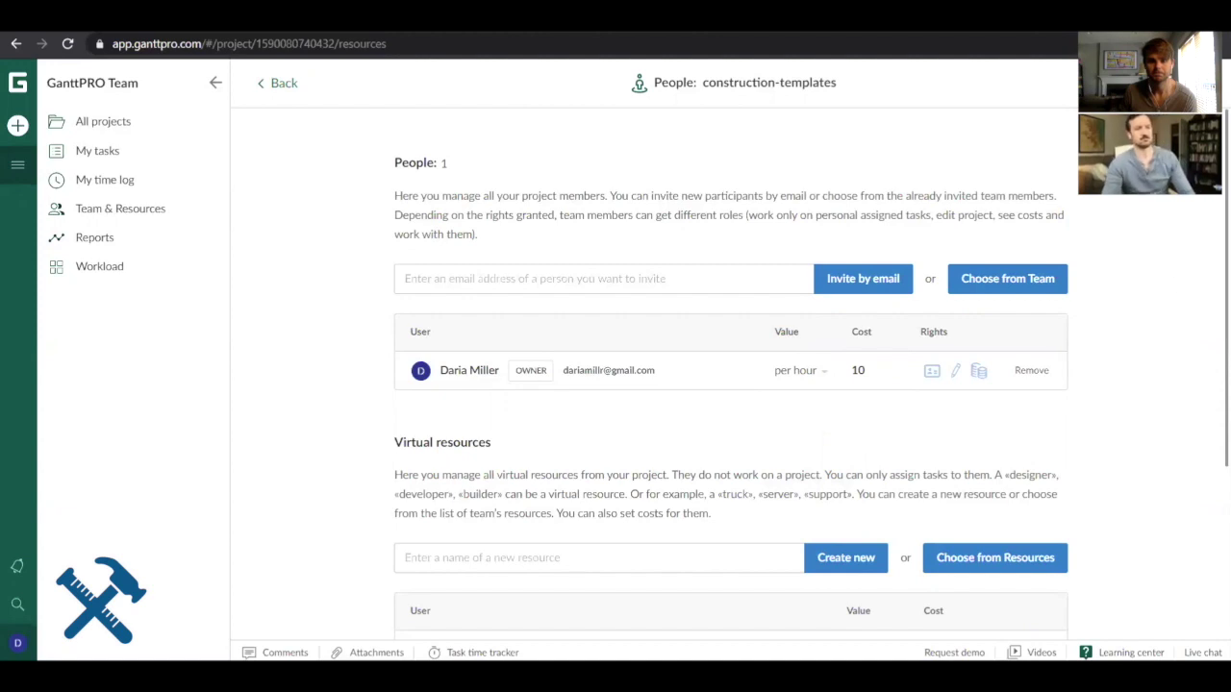
pyautogui.click(278, 83)
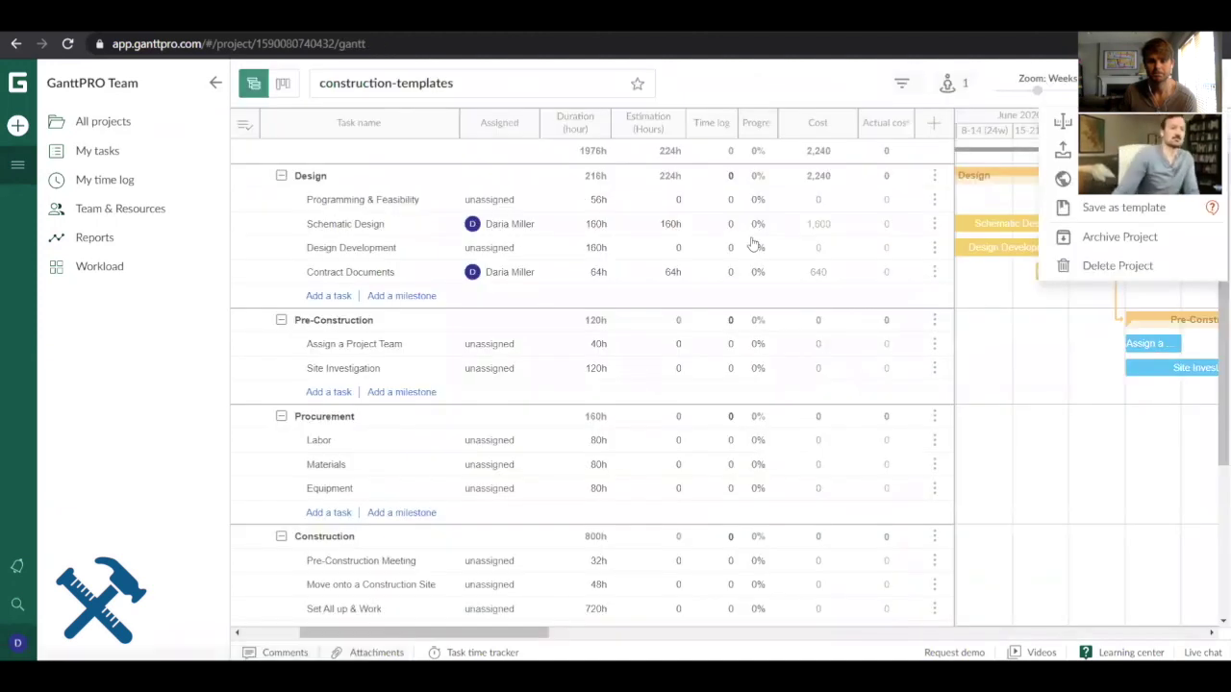
pyautogui.click(1036, 411)
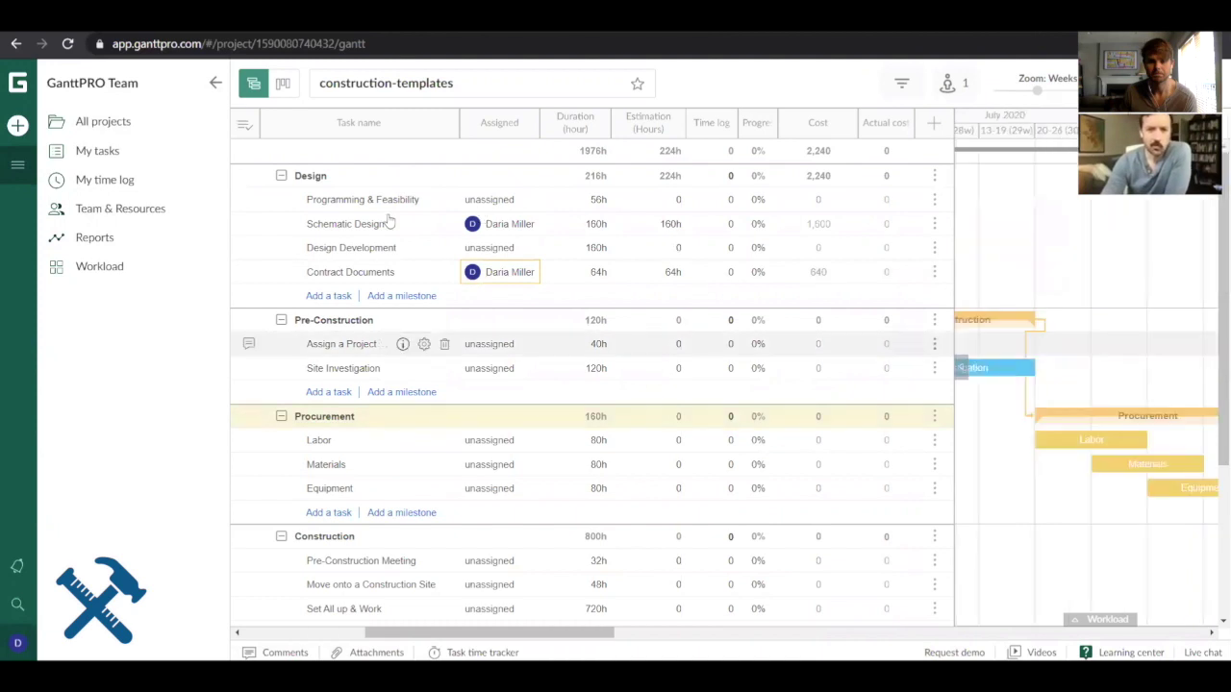
# Set the owner's allocation on Schematic Design to 2 h/day, 40 hours in total.
pyautogui.click(507, 243)
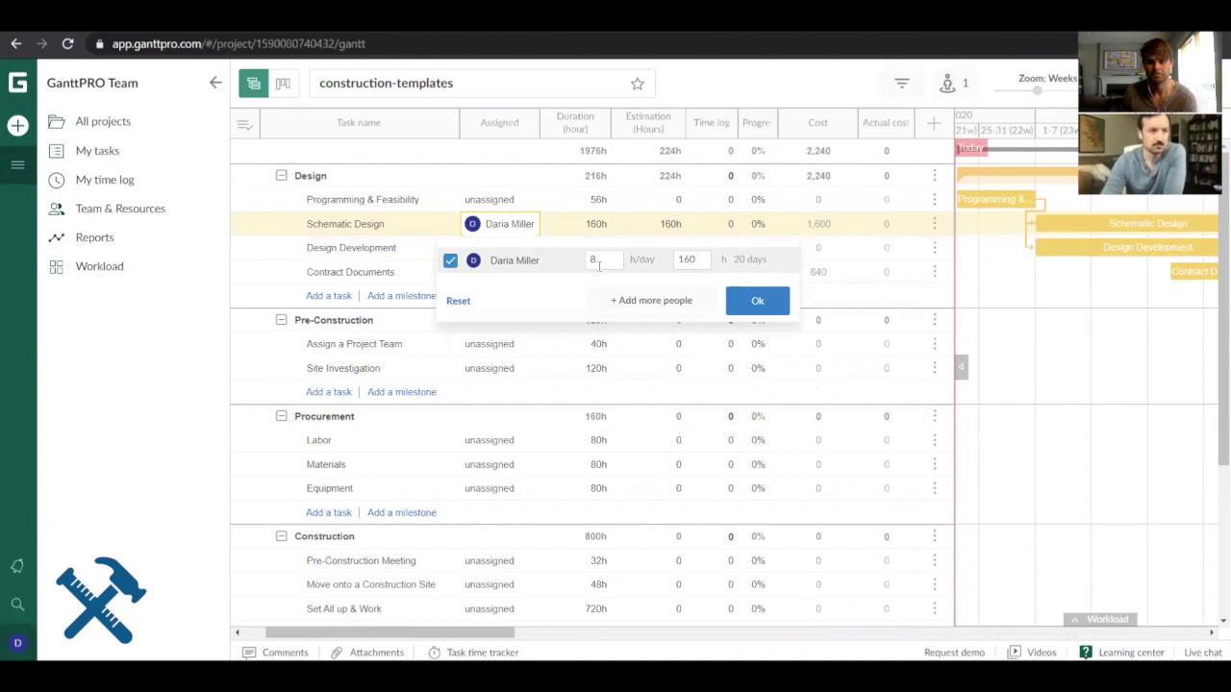
pyautogui.doubleClick(705, 259)
pyautogui.press('BackSpace')
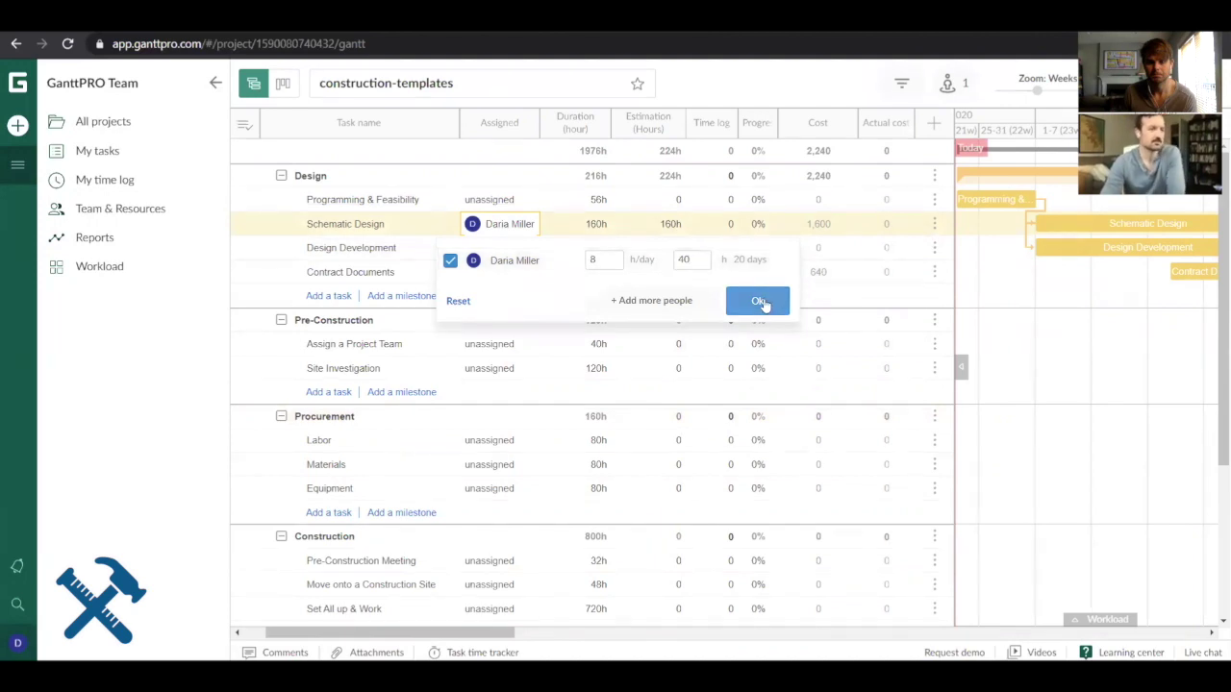
pyautogui.click(556, 262)
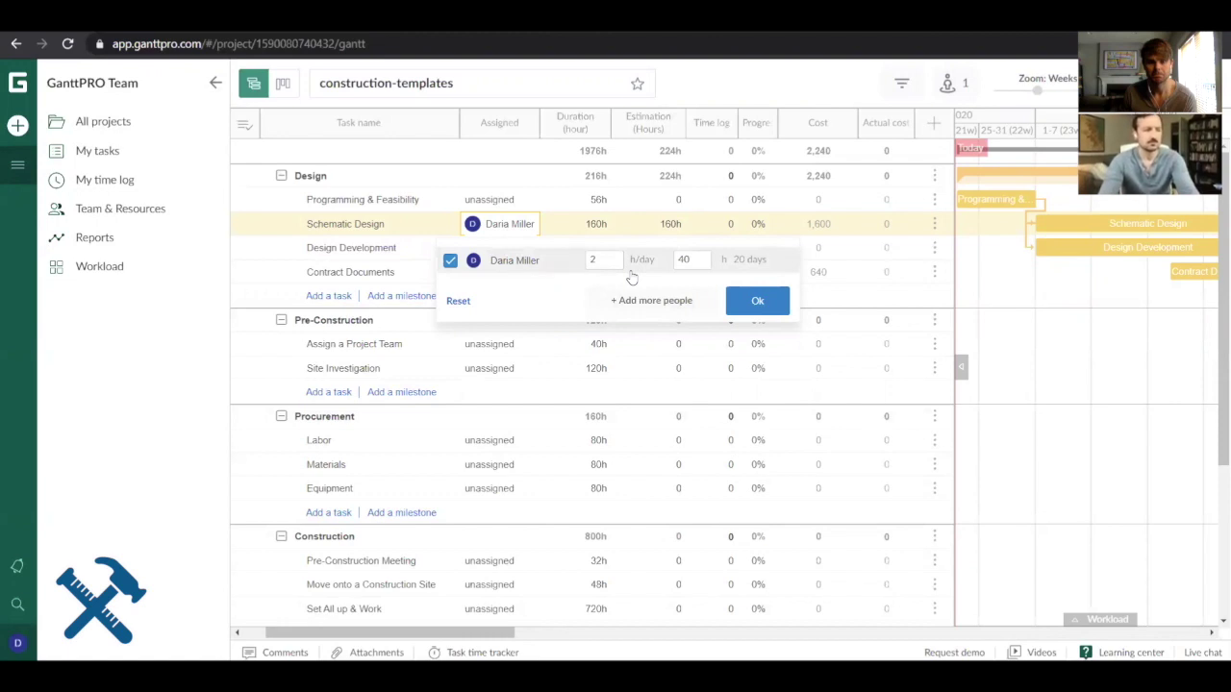
pyautogui.click(750, 300)
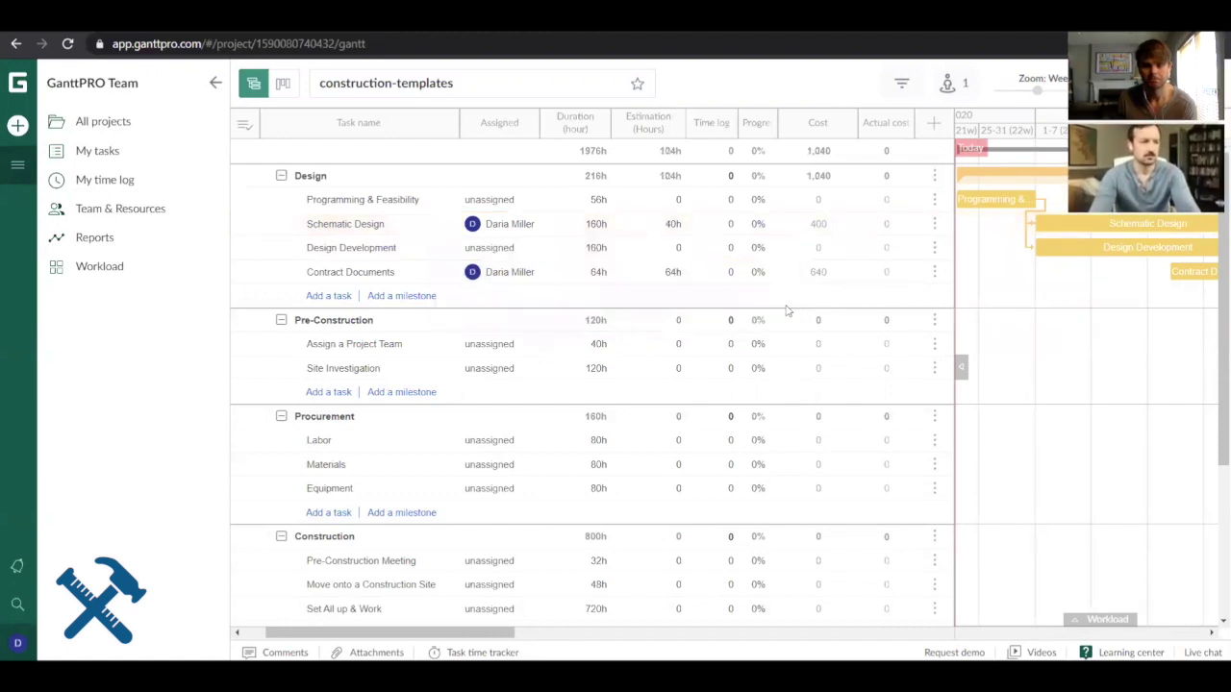
# Log 3 hours and a further 2 hours on Schematic Design, both dated 21.05.2020.
pyautogui.click(731, 229)
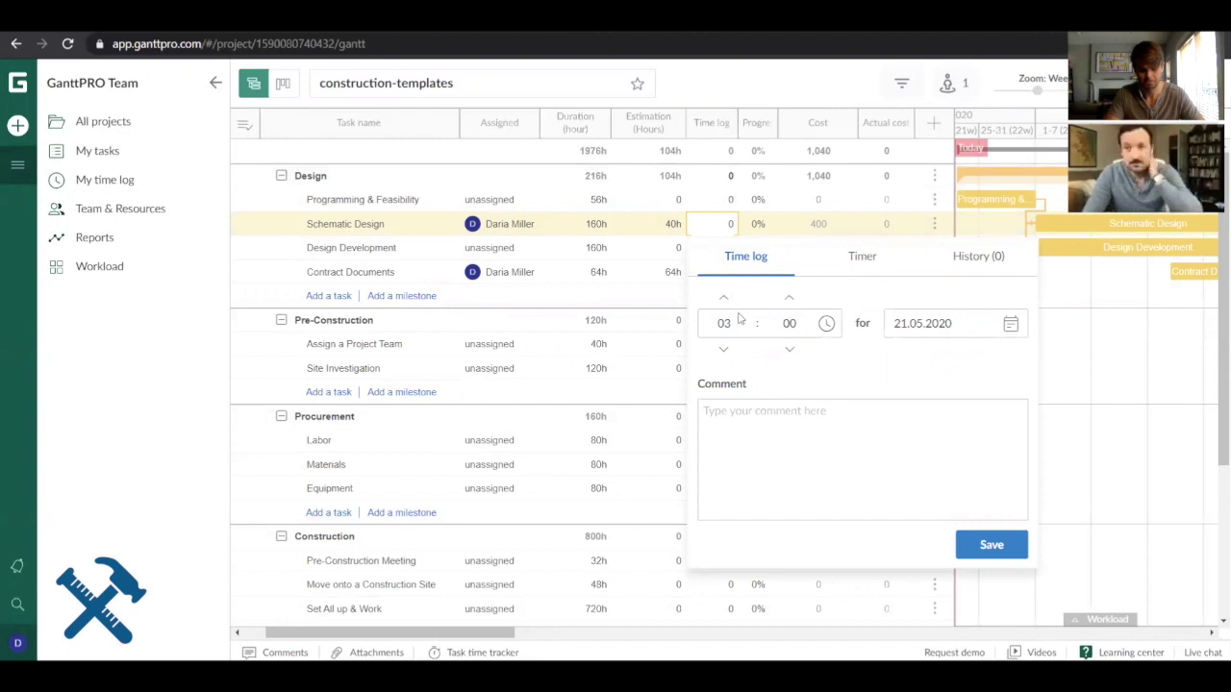
pyautogui.click(984, 546)
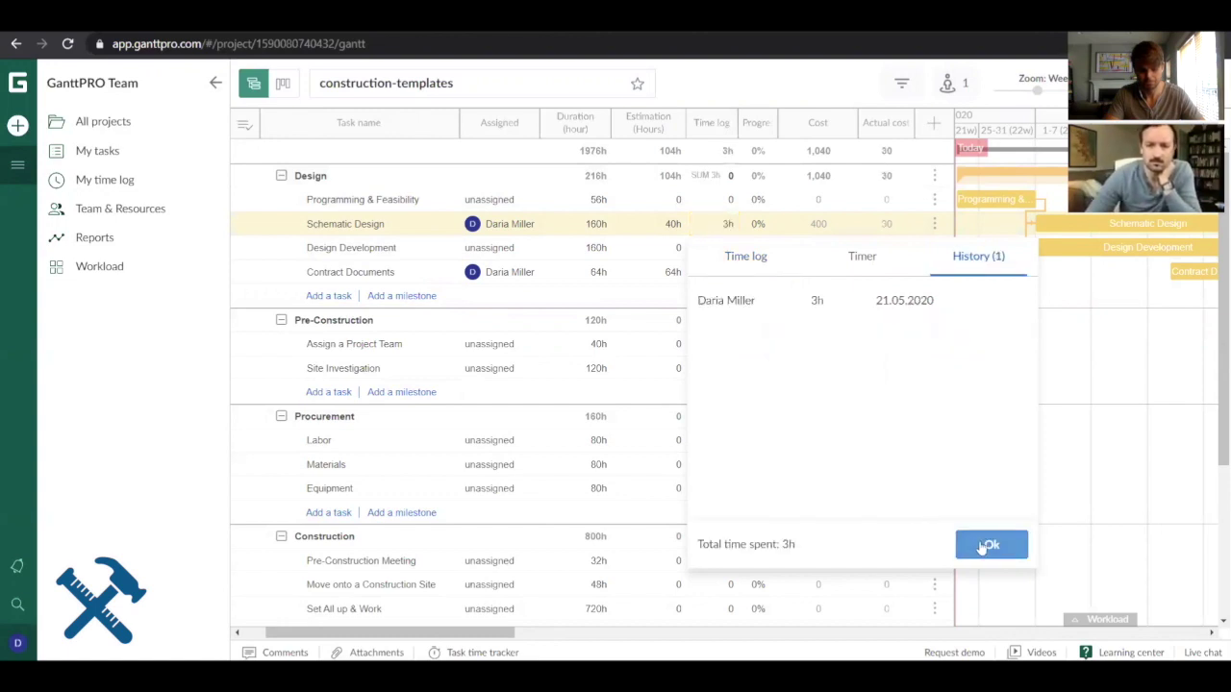
pyautogui.click(983, 546)
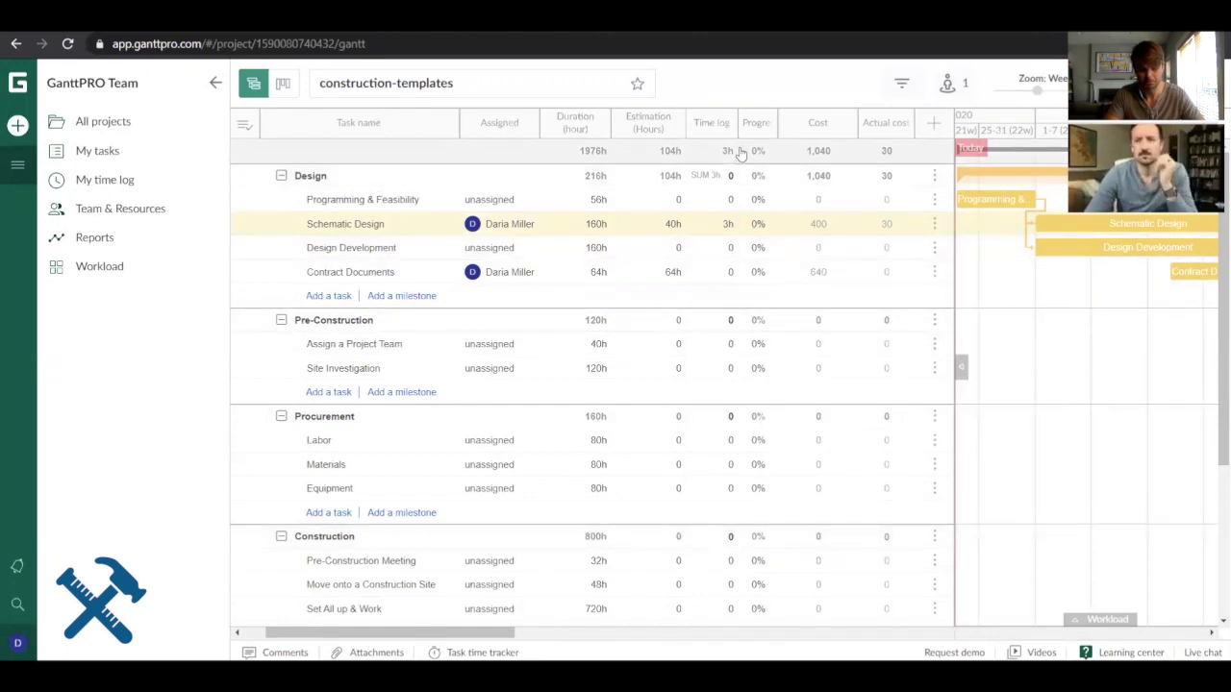
pyautogui.click(728, 227)
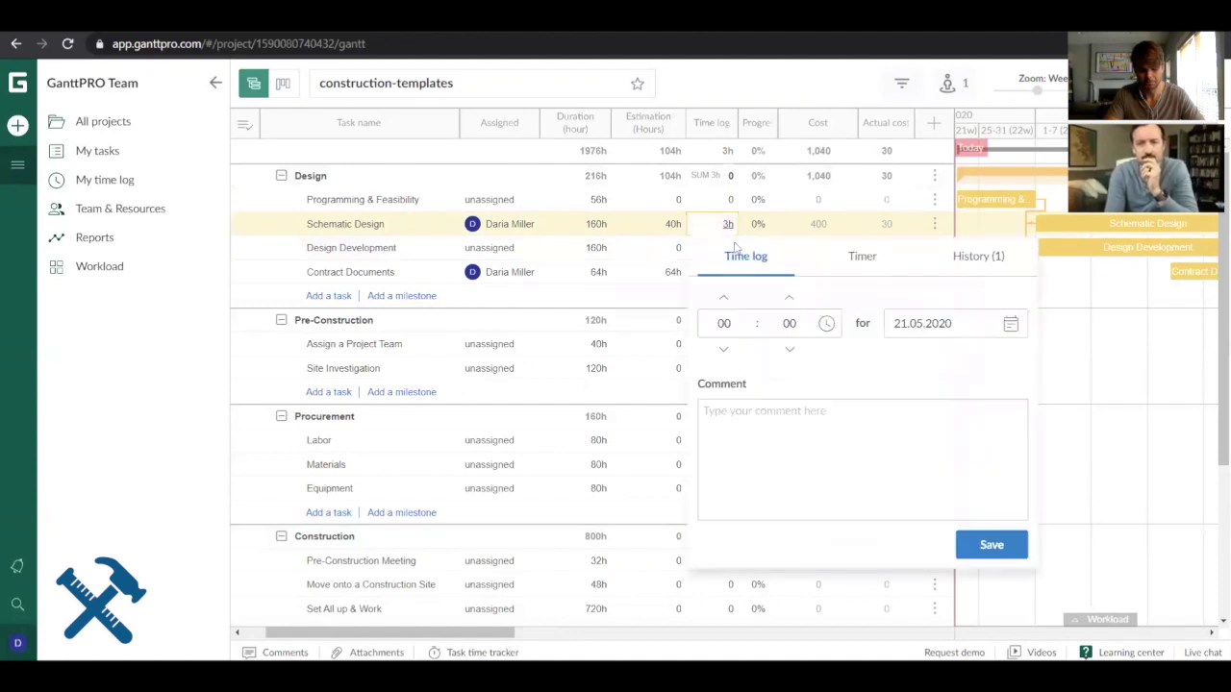
pyautogui.click(727, 301)
pyautogui.click(996, 545)
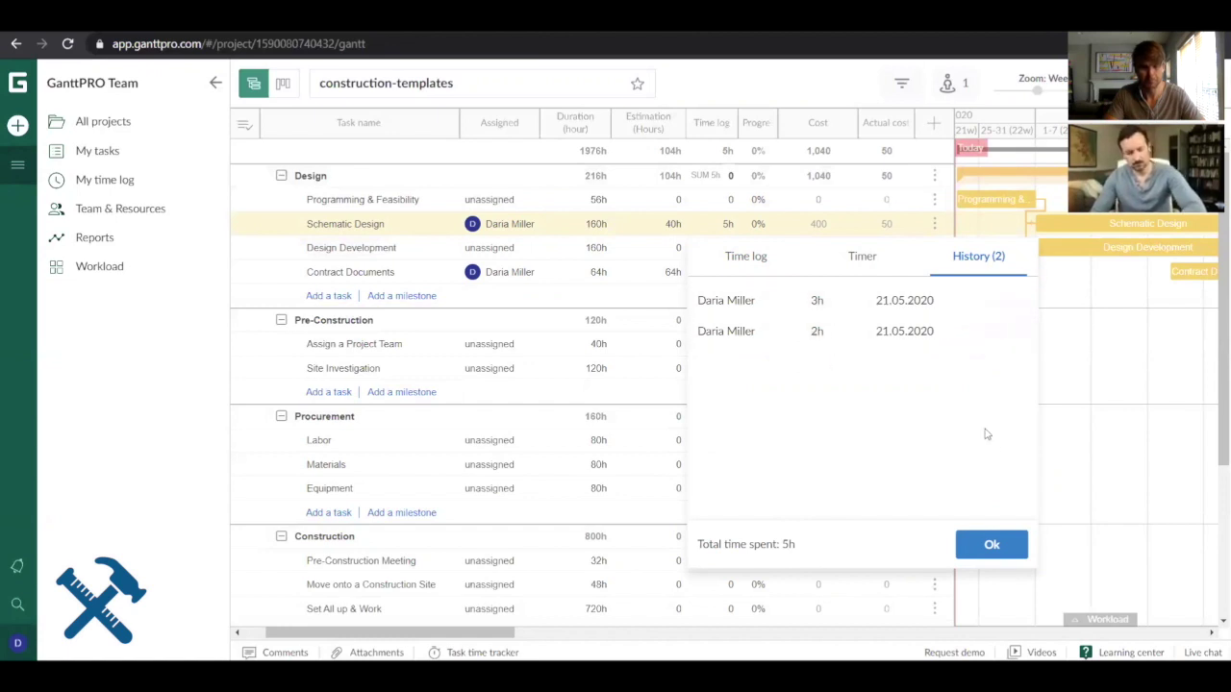
pyautogui.click(986, 549)
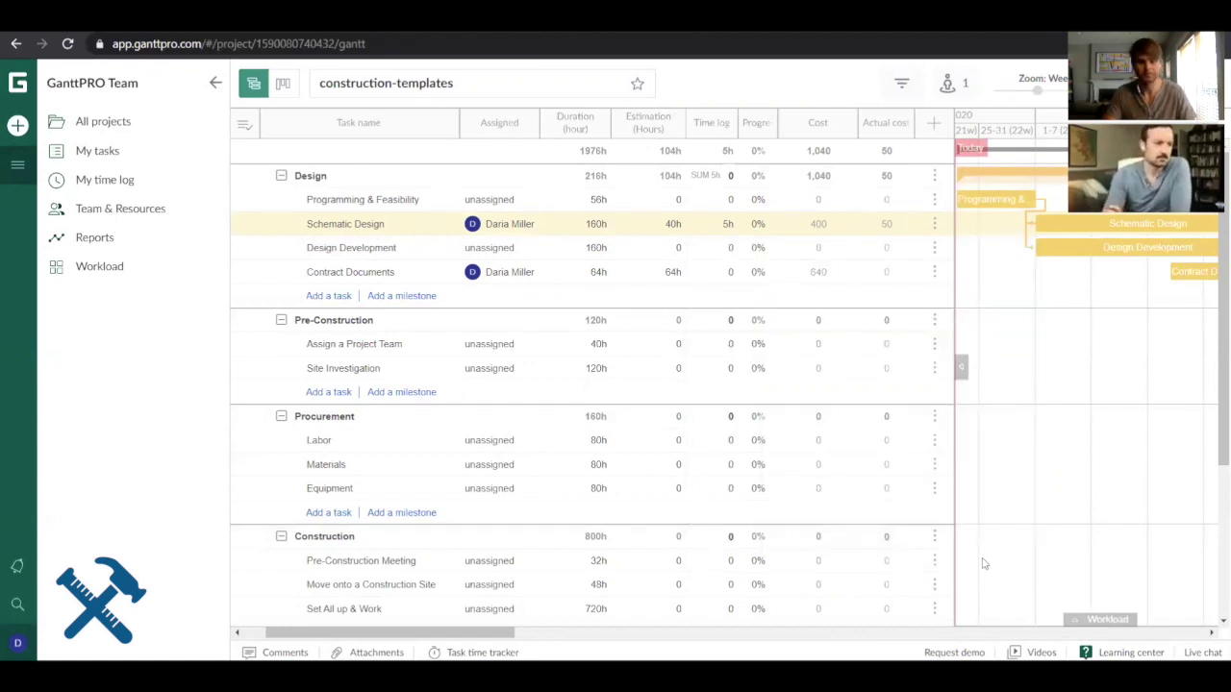
# Open the Time log by people report and examine its logged entries and its user and project filter options.
pyautogui.click(95, 237)
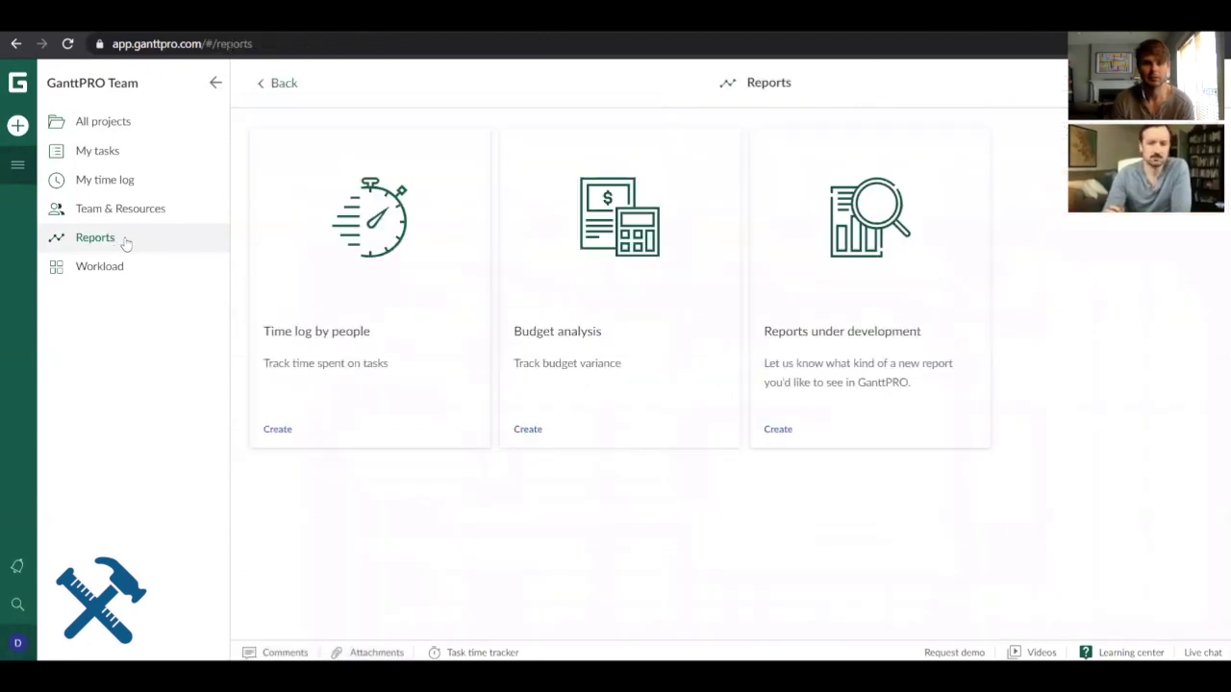
pyautogui.click(324, 282)
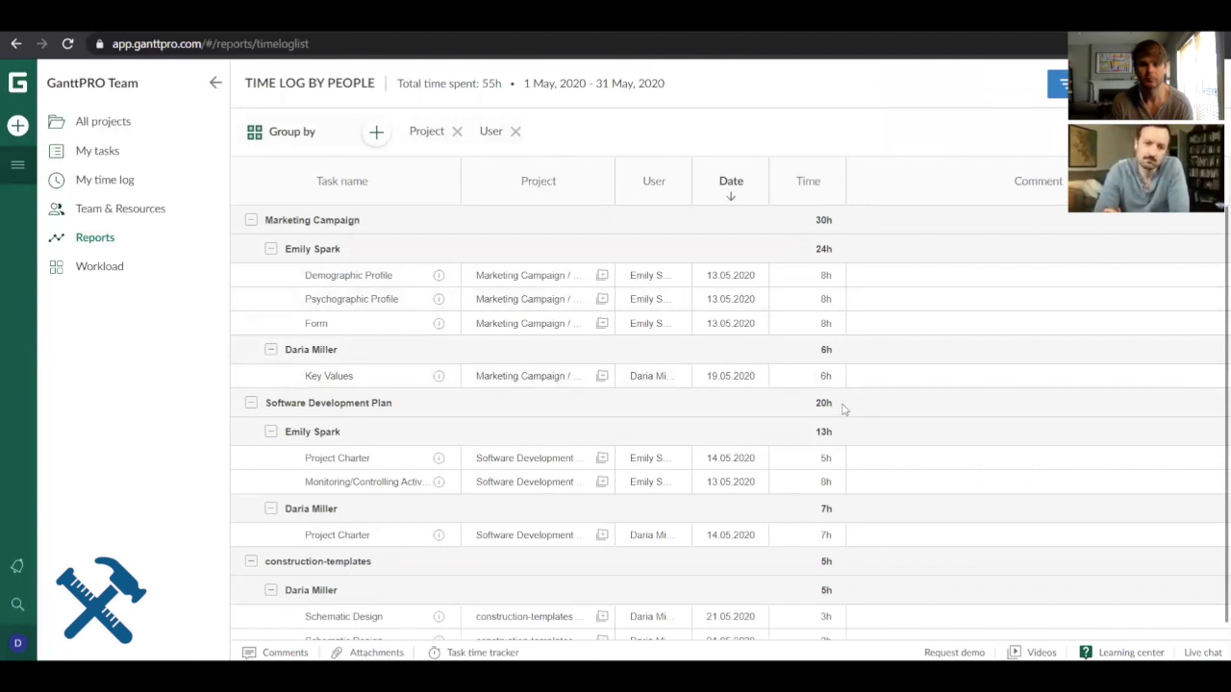
pyautogui.scroll(-1, 843, 409)
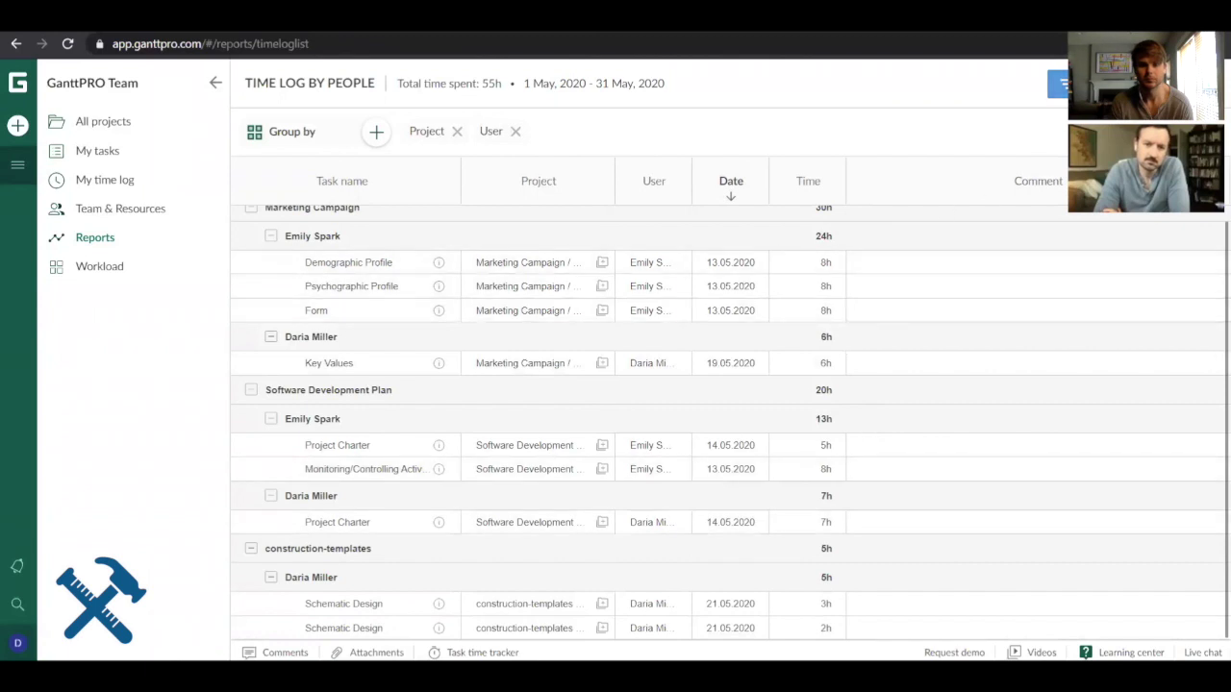
pyautogui.click(1058, 84)
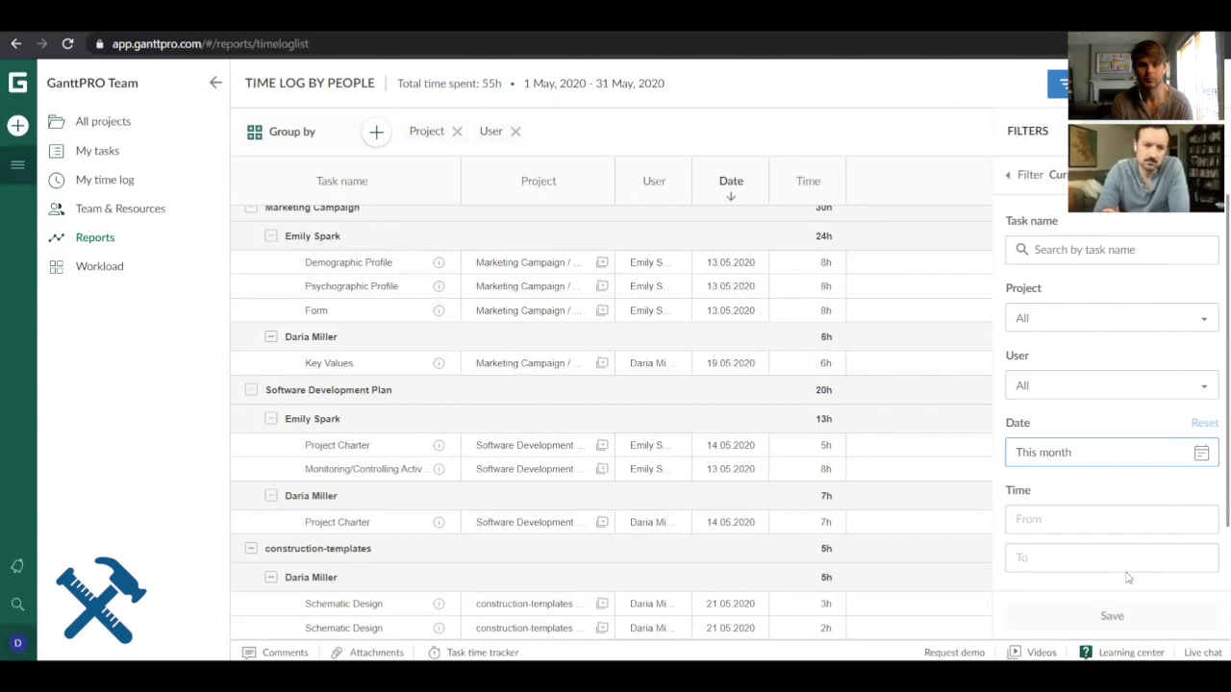
pyautogui.click(1125, 398)
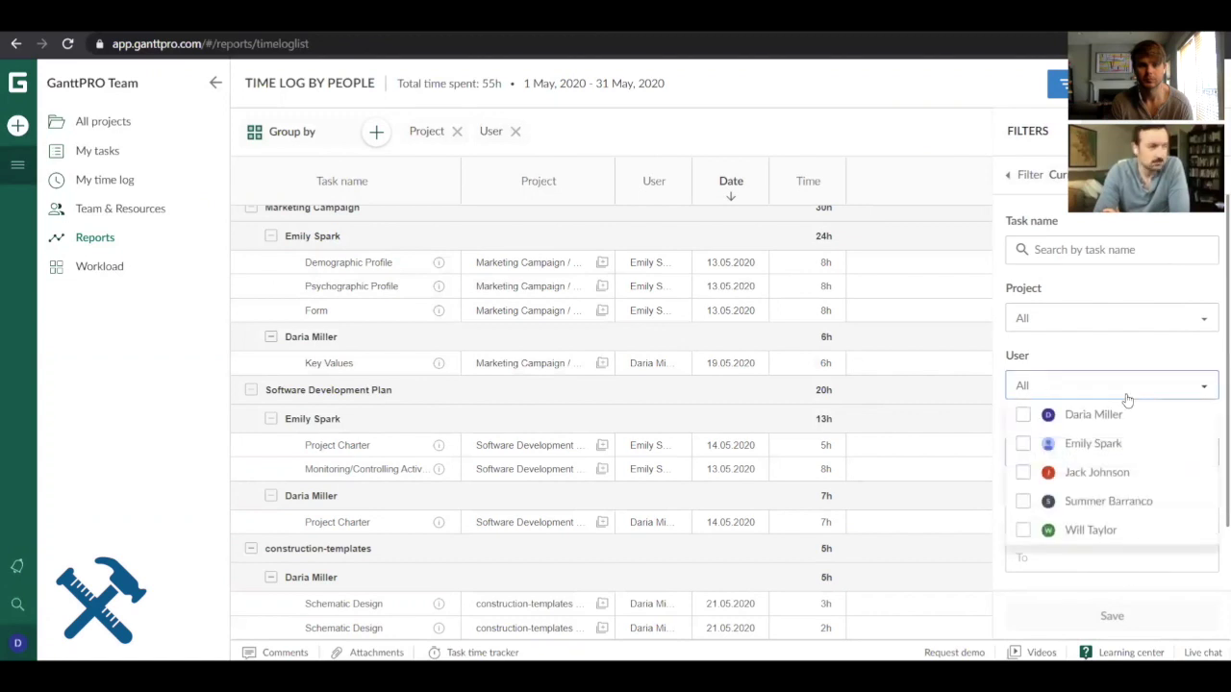
pyautogui.click(1099, 322)
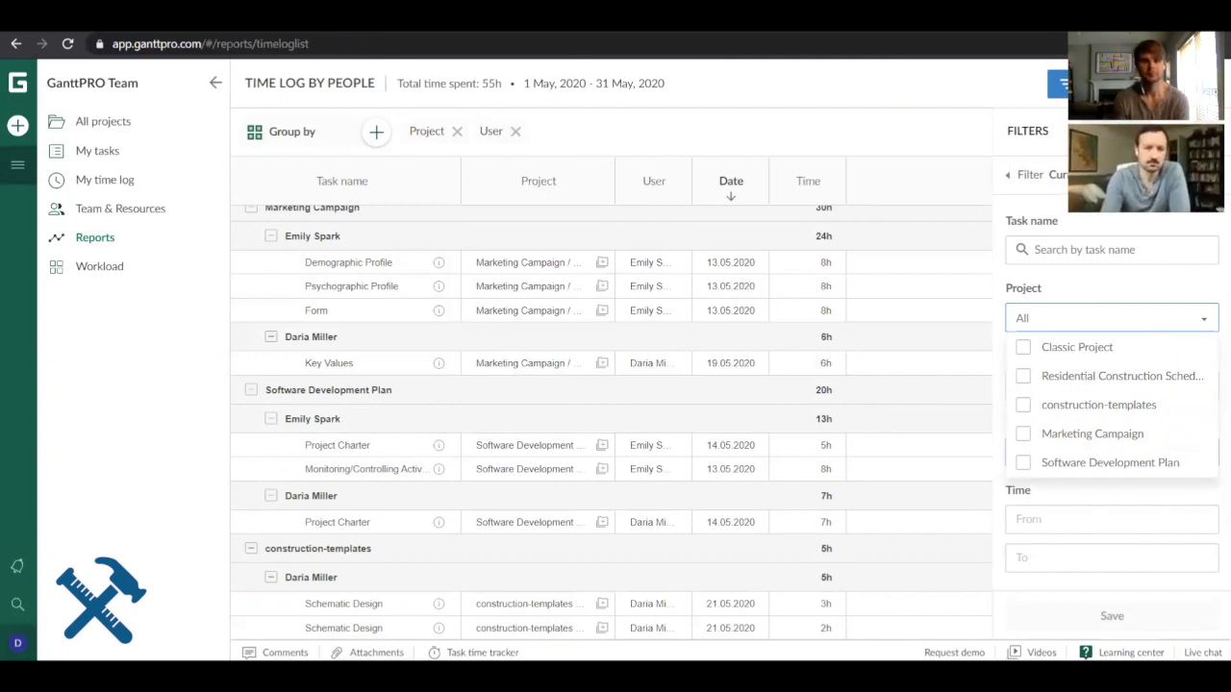
pyautogui.click(1207, 131)
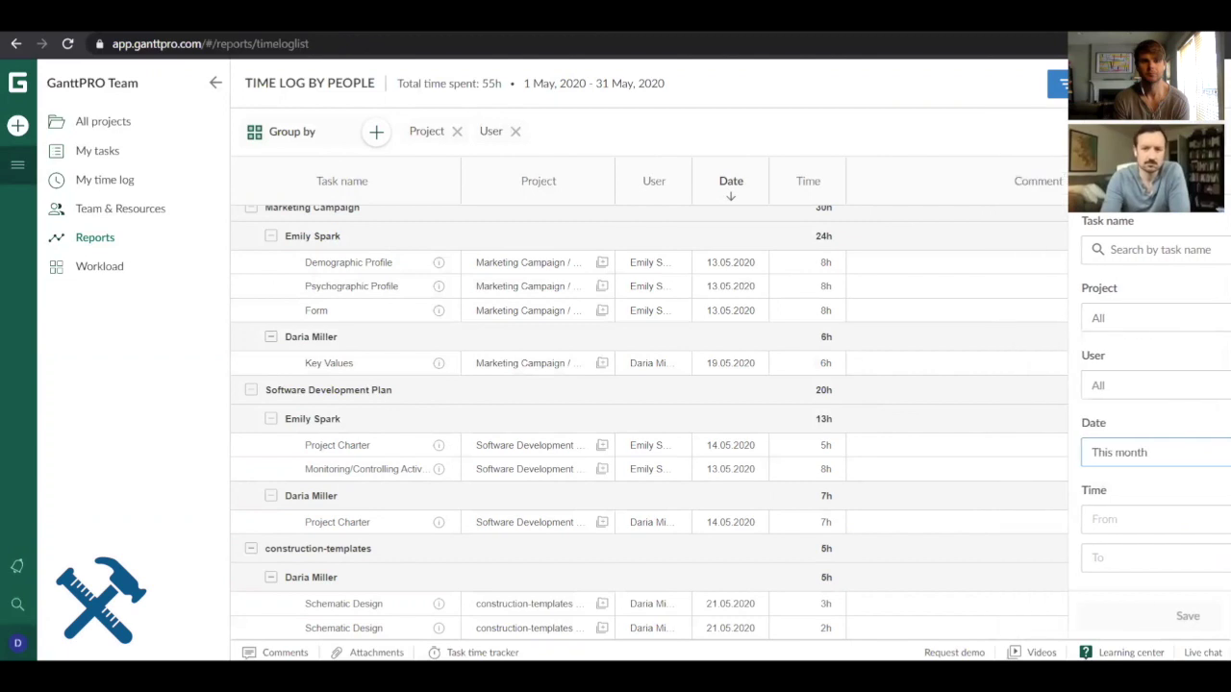
# Return to the construction-templates project and review the resource assignment of Contract Documents.
pyautogui.click(125, 124)
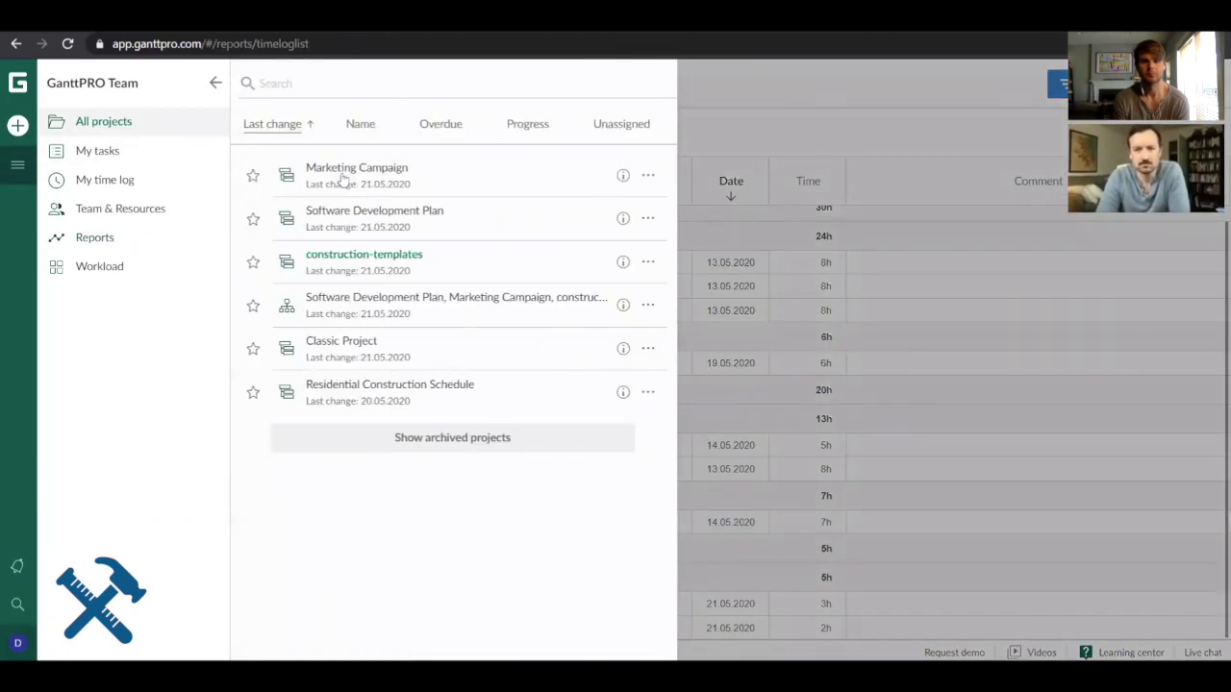
pyautogui.click(402, 271)
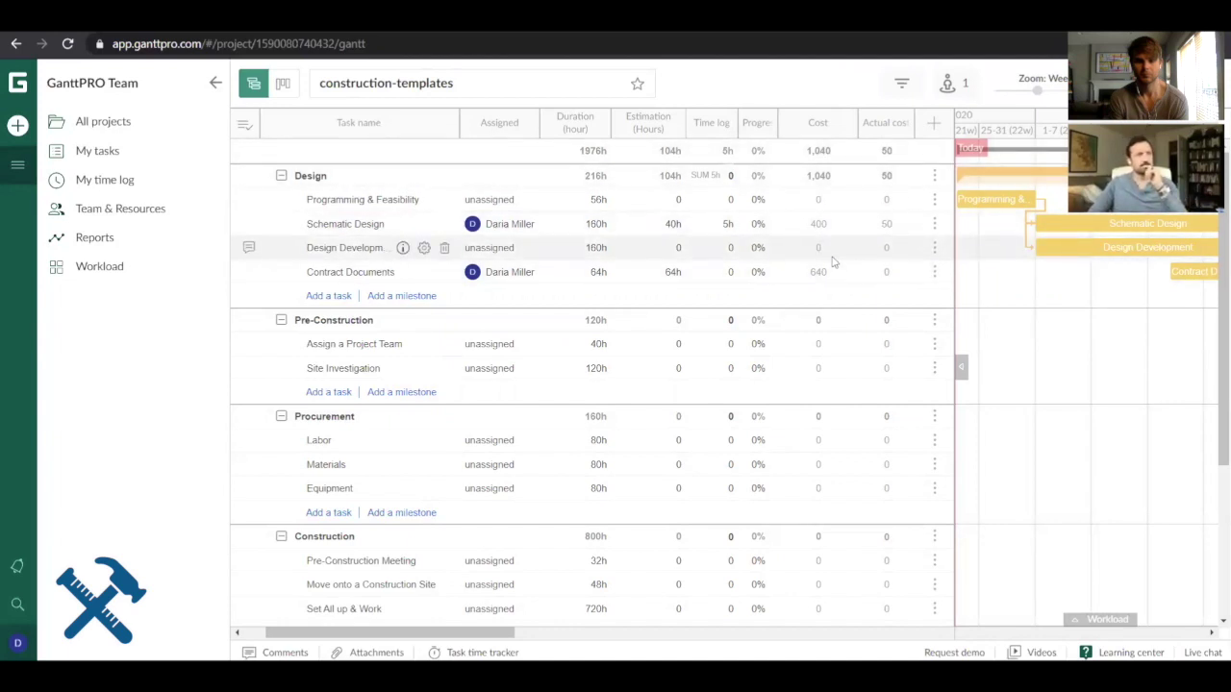
pyautogui.click(524, 274)
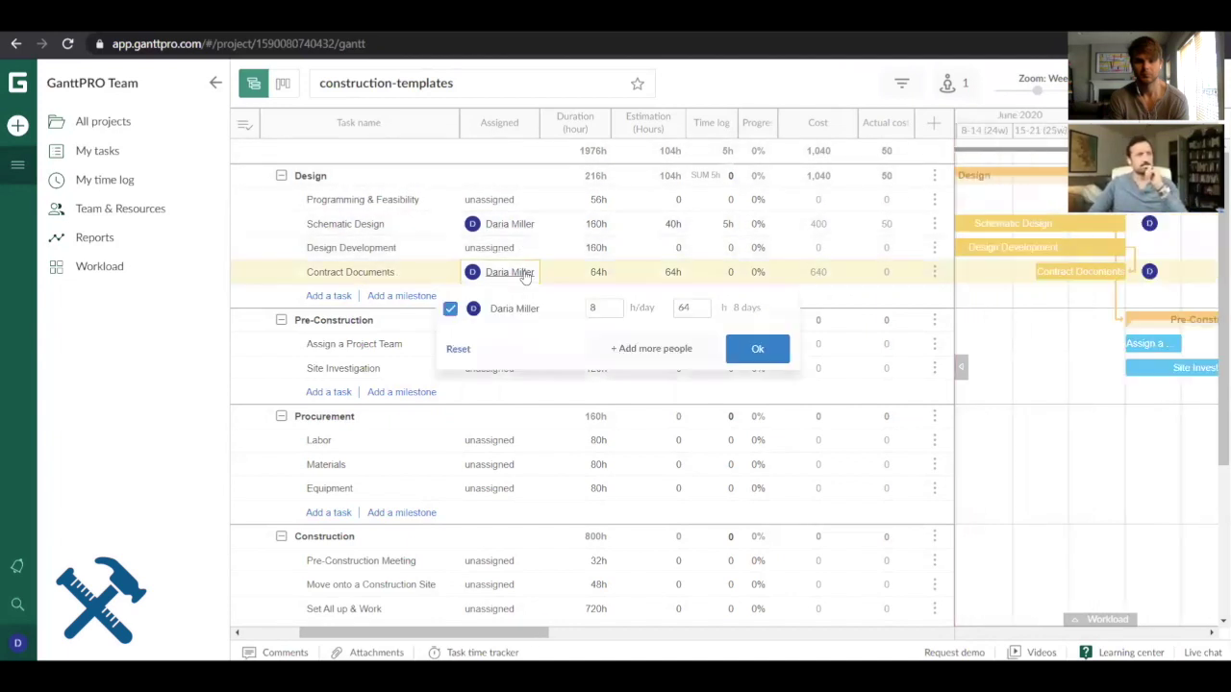
pyautogui.click(781, 349)
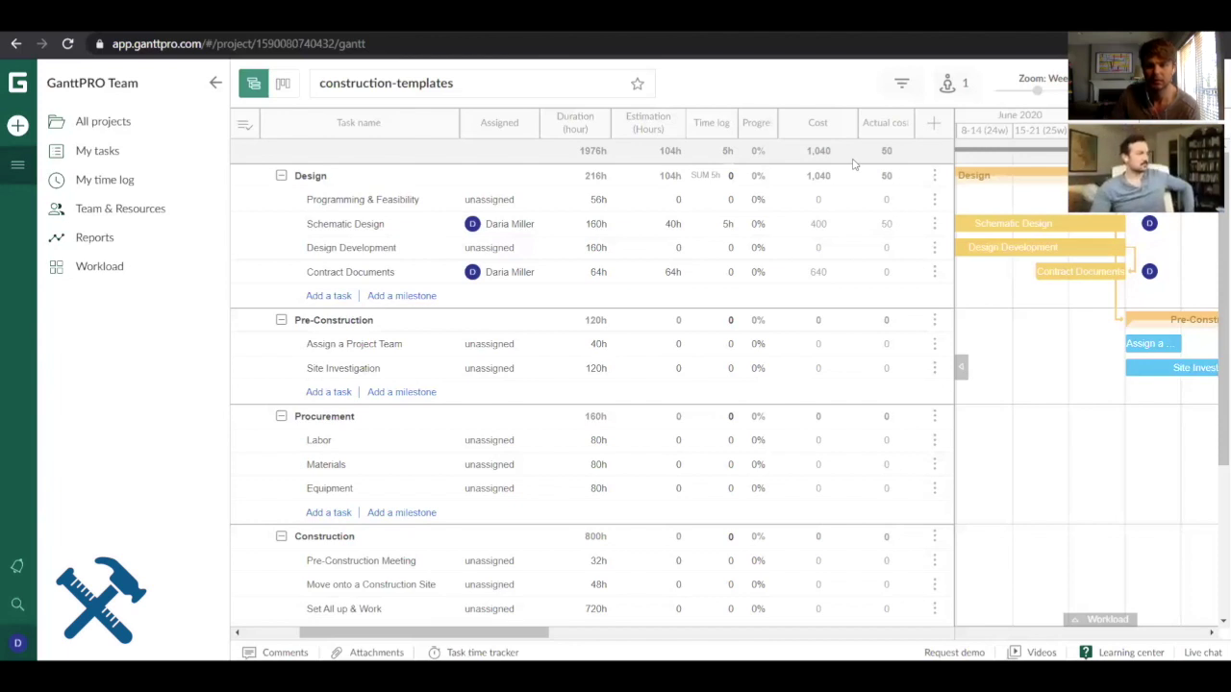
# Export the Budget analysis report as a Microsoft Excel worksheet under Desktop, open it in Excel and enable editing.
pyautogui.click(123, 237)
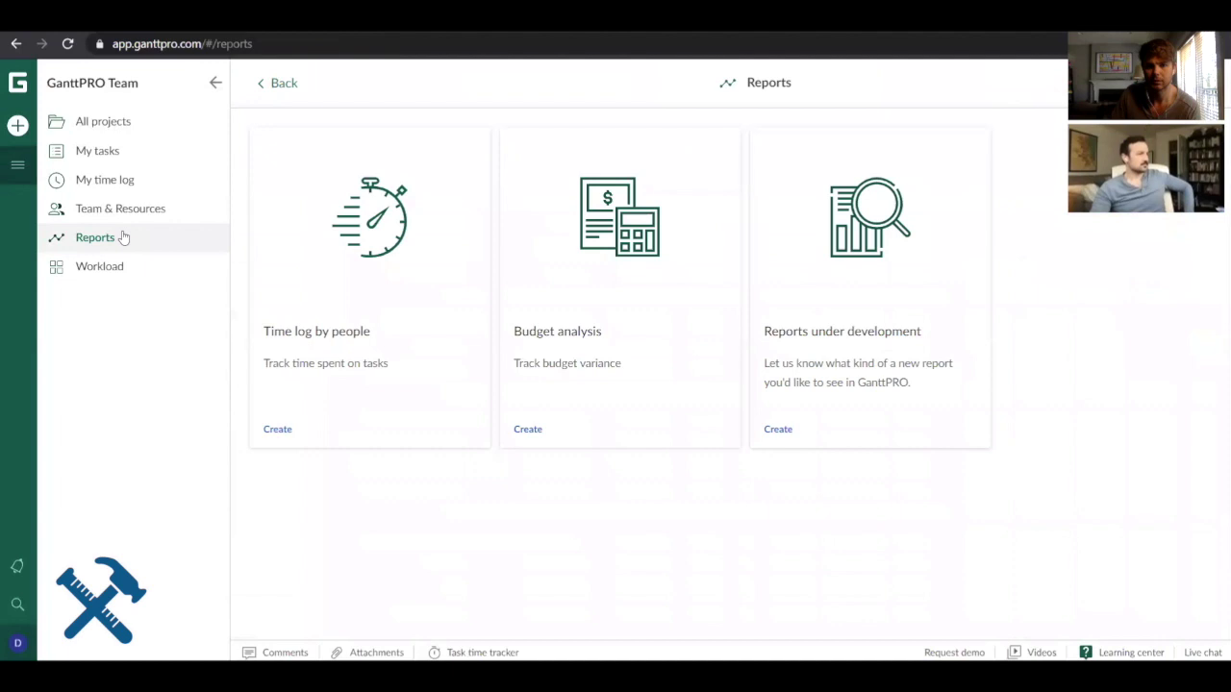
pyautogui.click(600, 303)
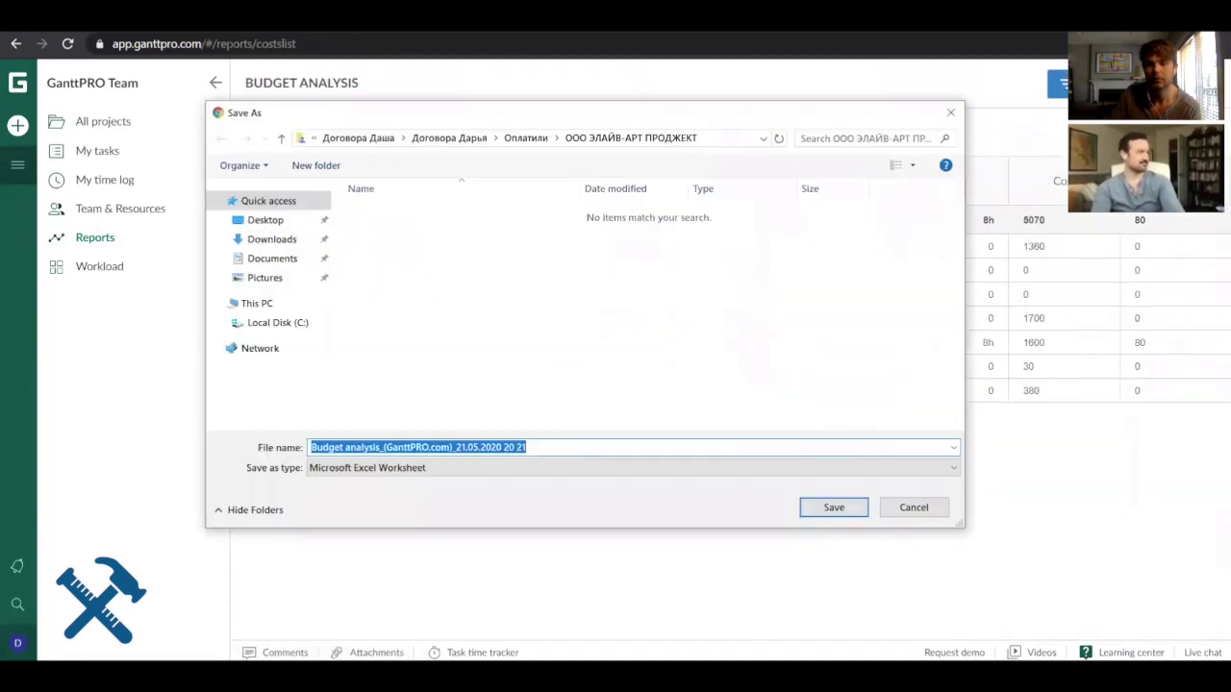
pyautogui.click(294, 221)
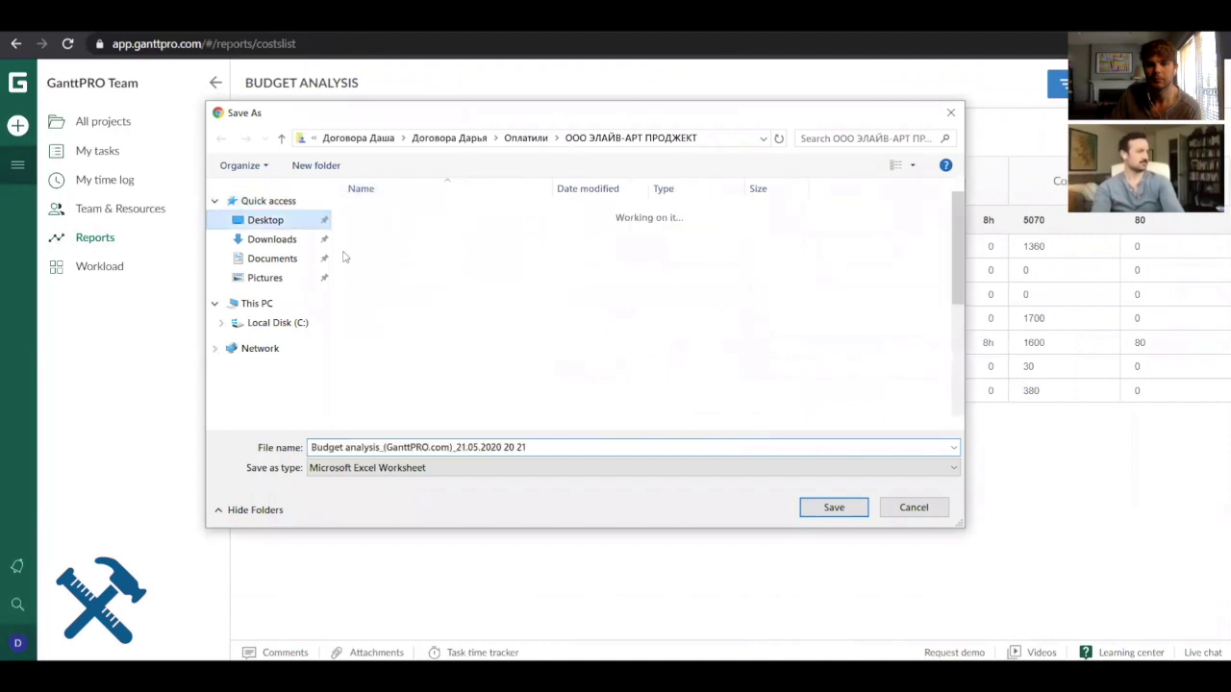
pyautogui.click(394, 252)
pyautogui.doubleClick(394, 252)
pyautogui.click(837, 507)
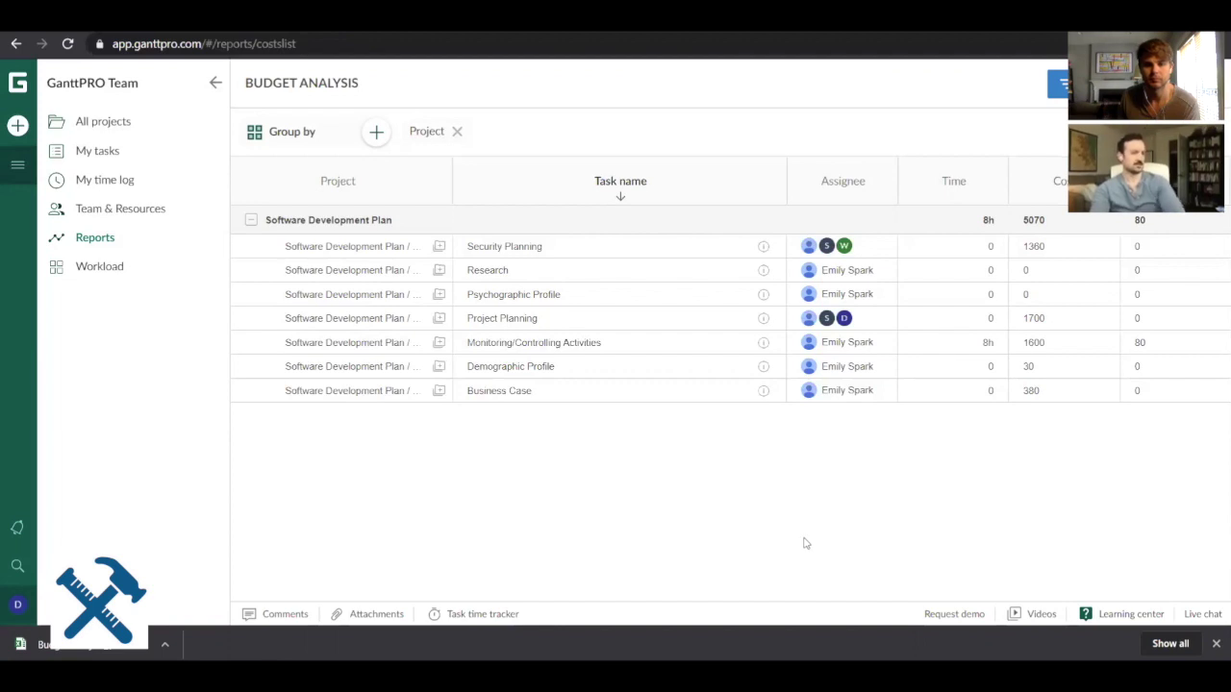
pyautogui.click(112, 645)
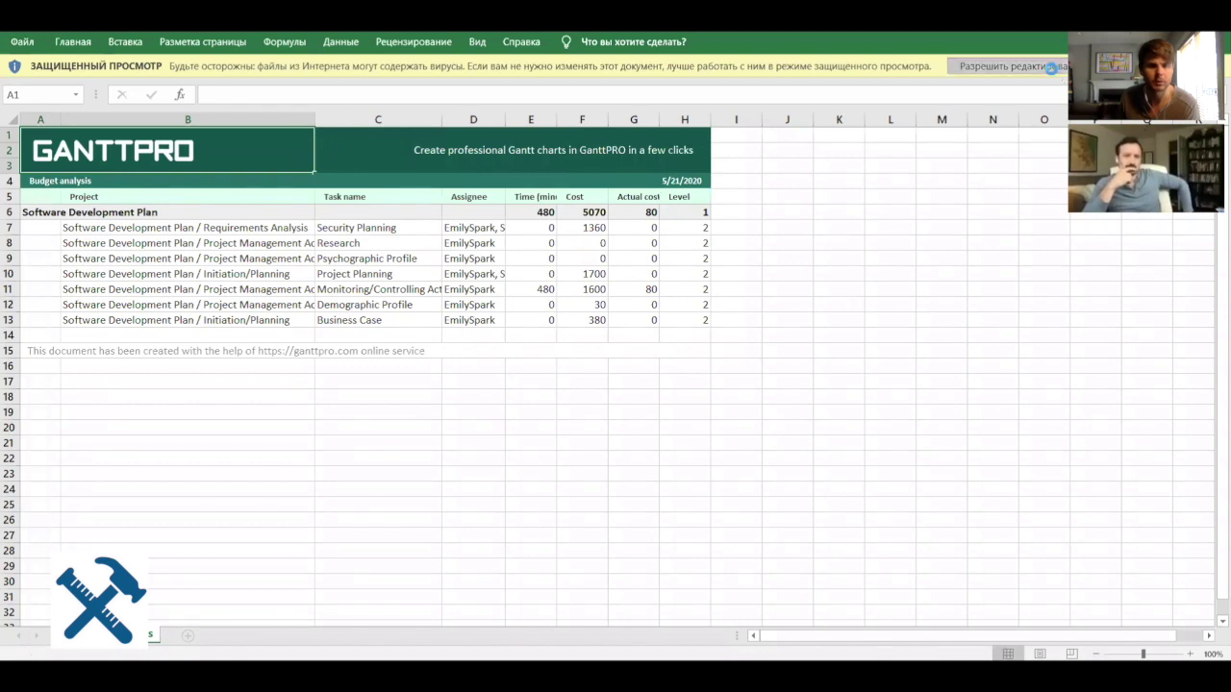
pyautogui.click(1048, 66)
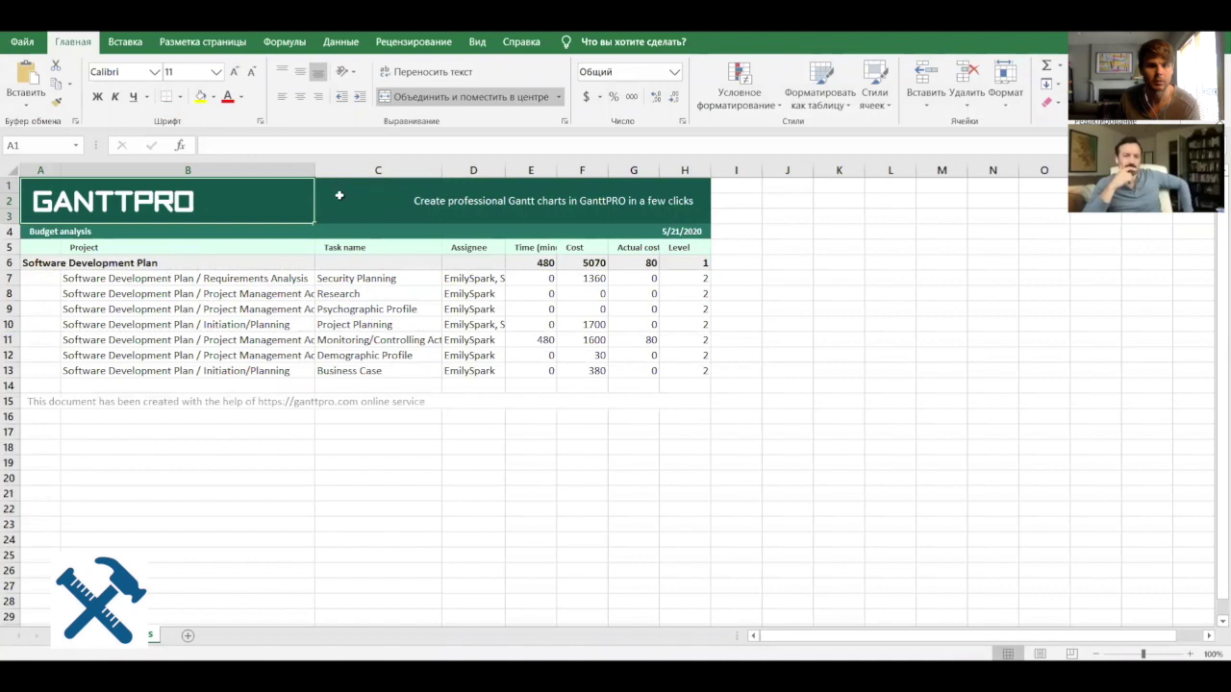
pyautogui.click(19, 165)
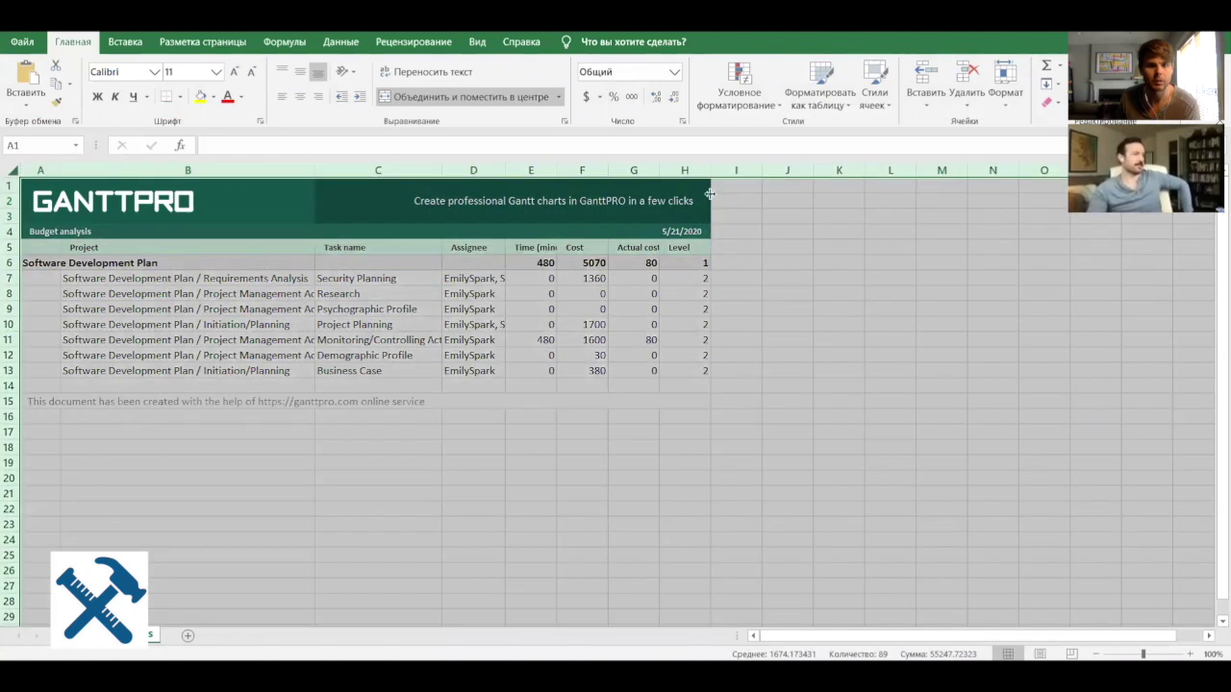
pyautogui.click(1012, 113)
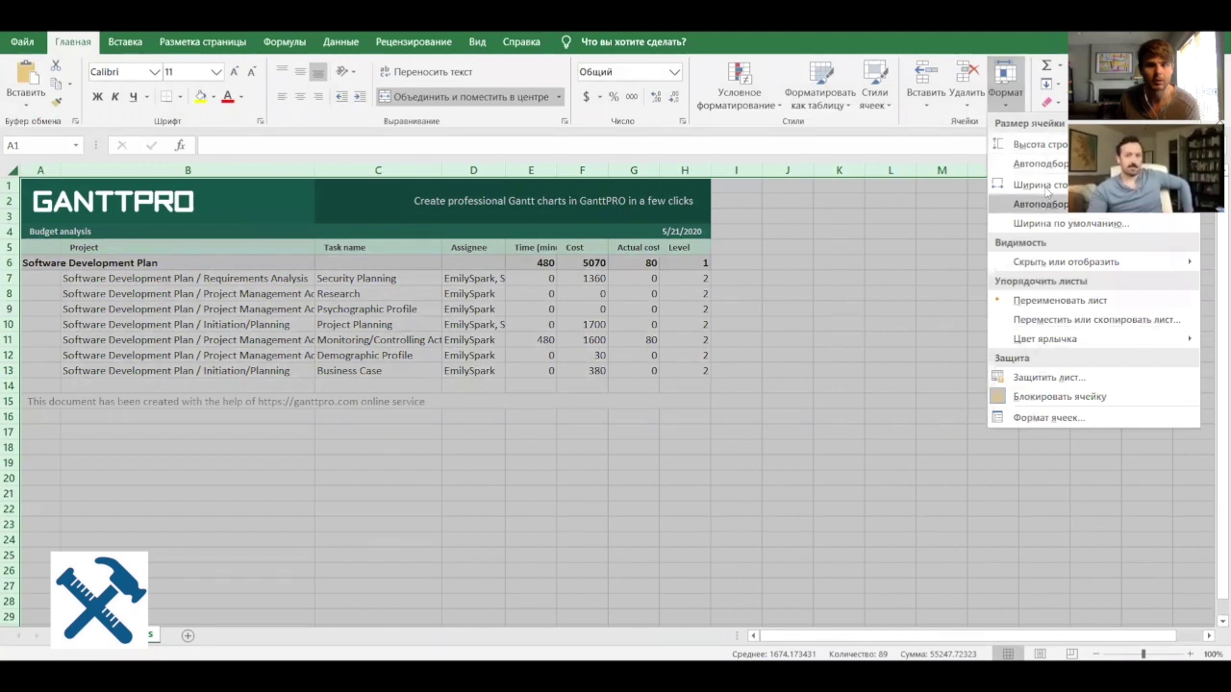
pyautogui.click(1068, 221)
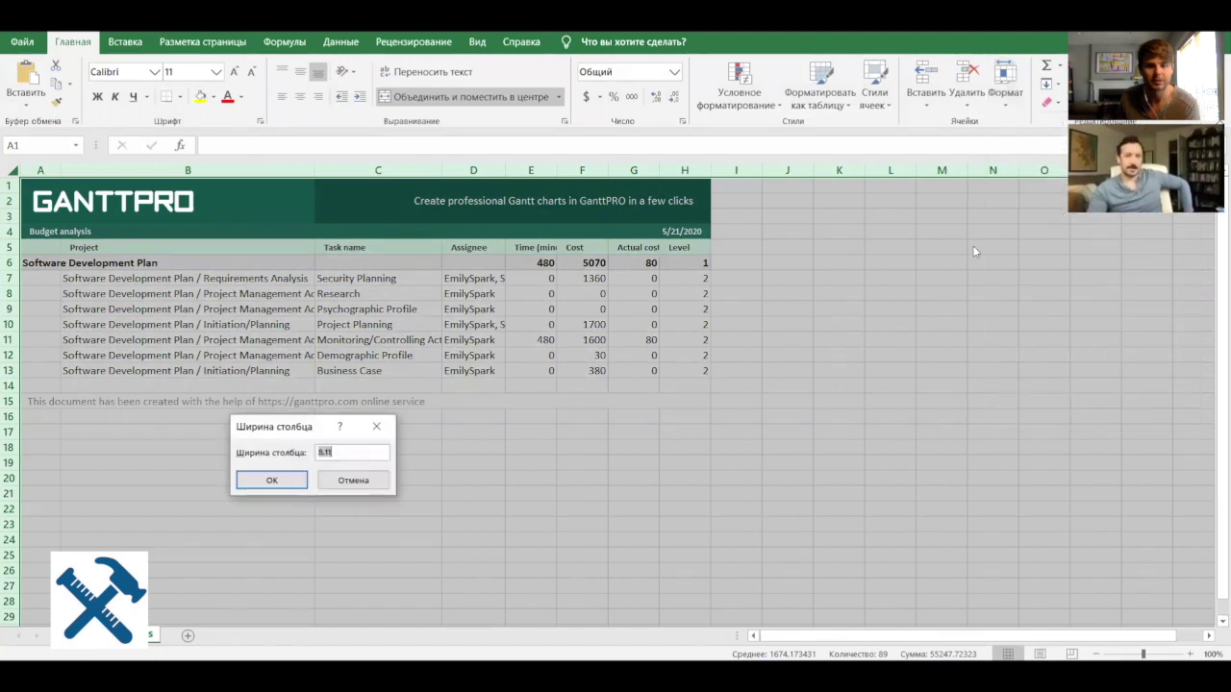
pyautogui.click(352, 481)
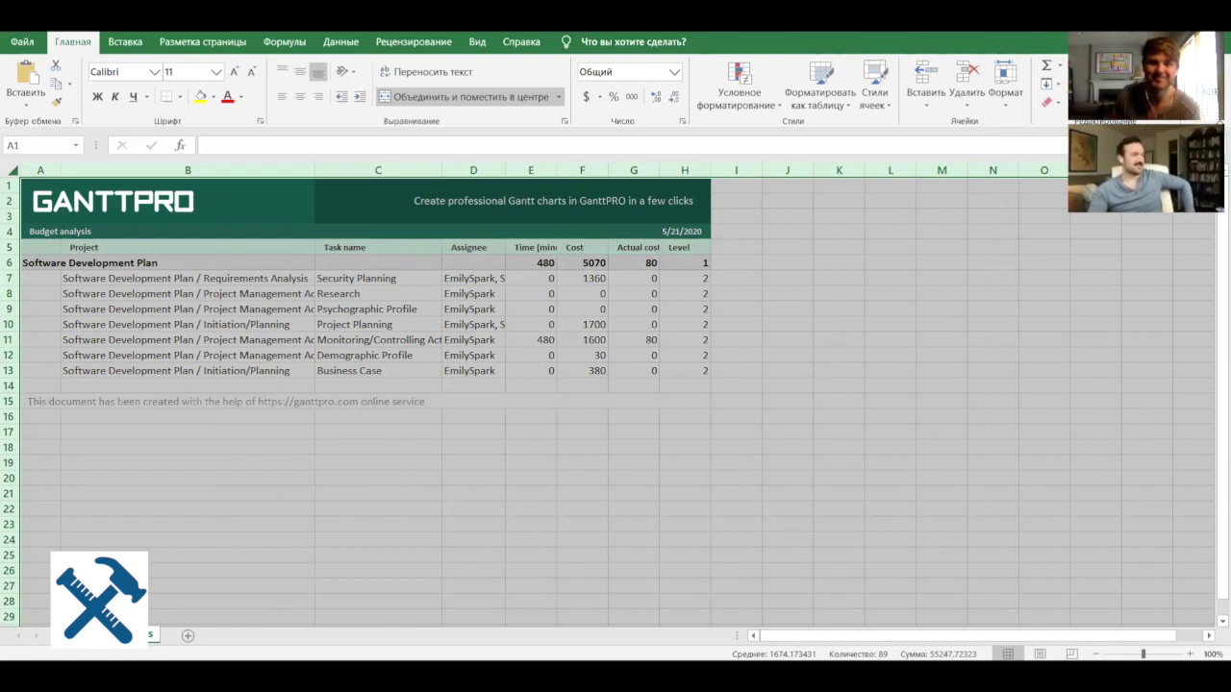
# Switch back to GanttPRO, open the Gantt export settings for construction-templates and review the file formats, keeping PDF.
pyautogui.moveTo(176, 671)
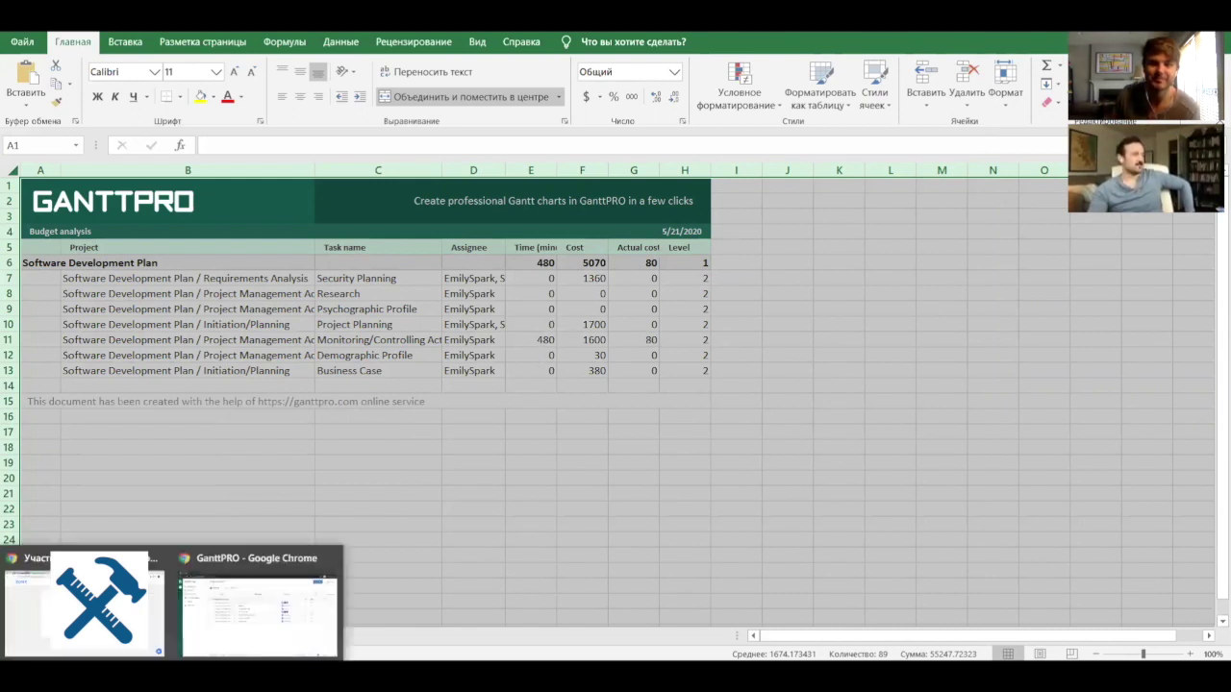
pyautogui.click(258, 610)
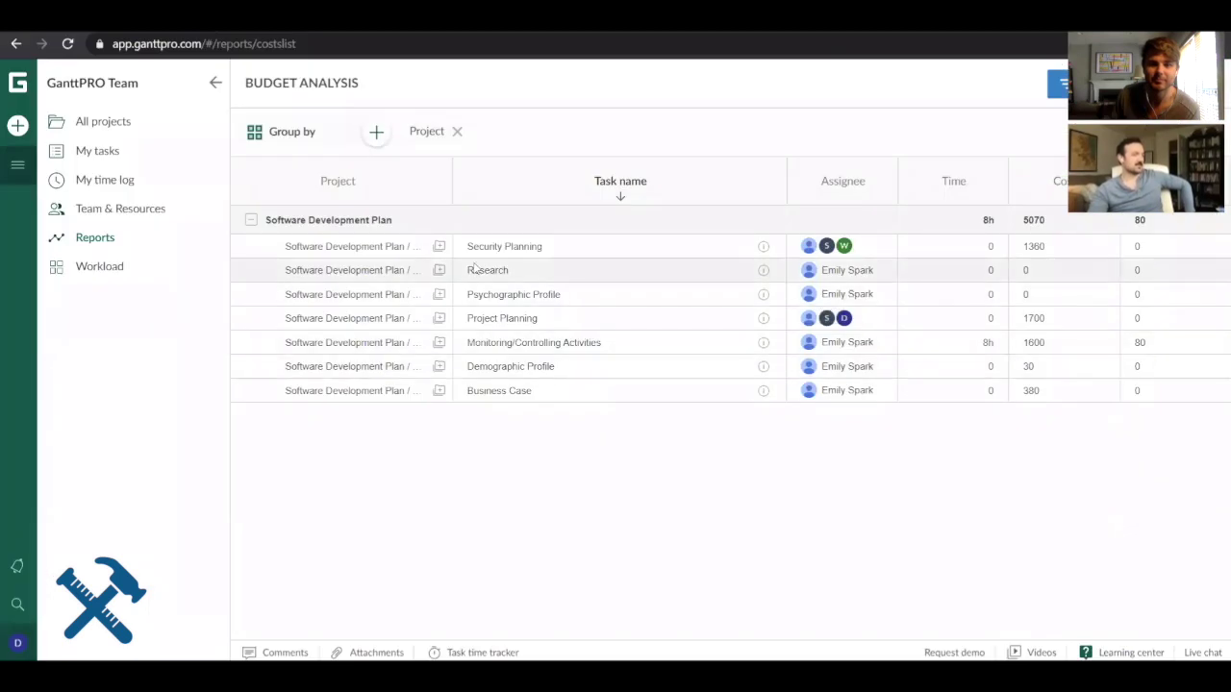
pyautogui.click(106, 122)
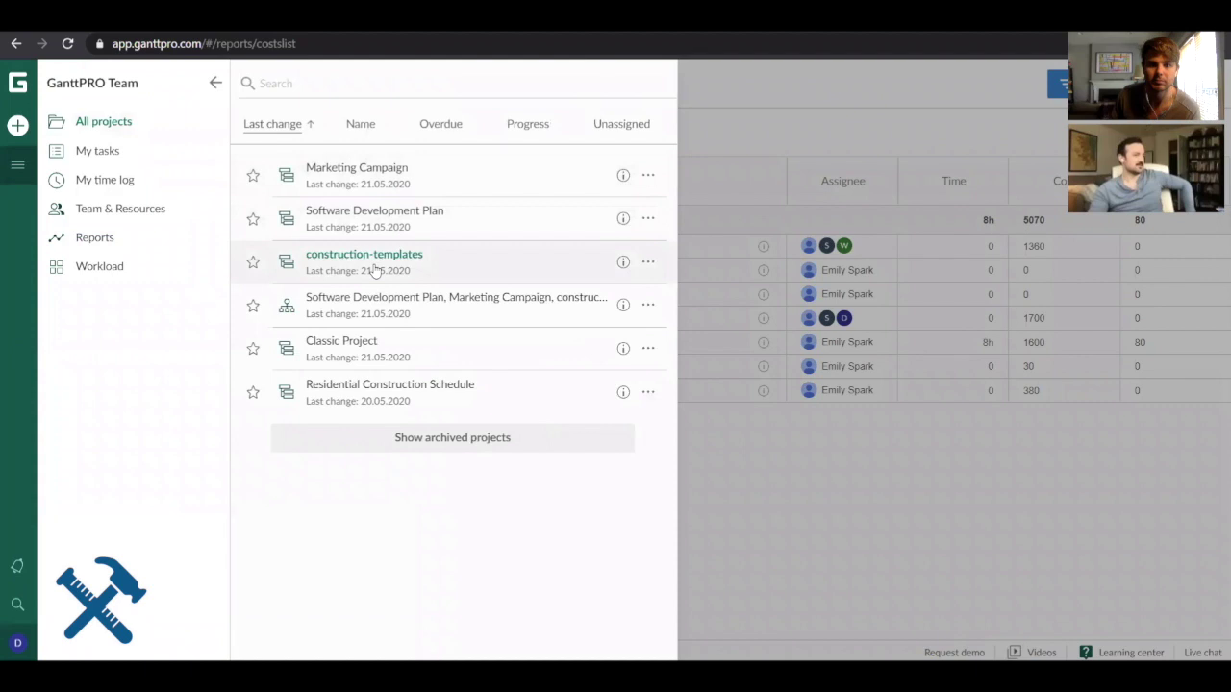
pyautogui.click(375, 271)
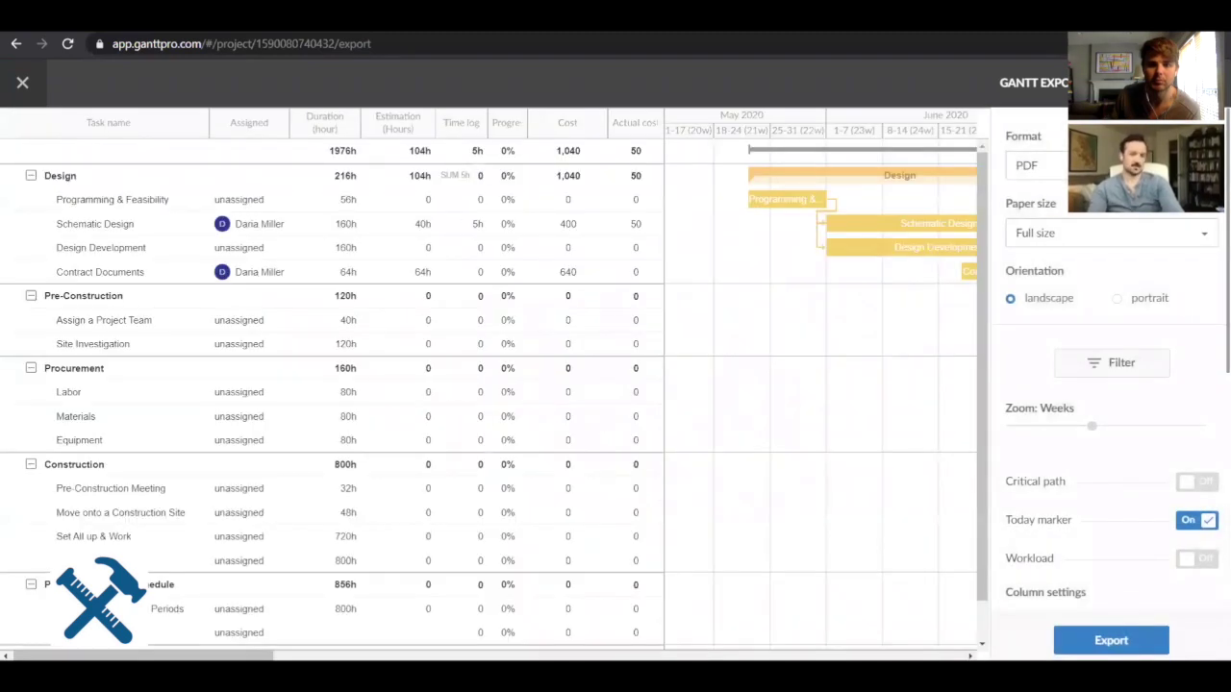
pyautogui.click(1097, 166)
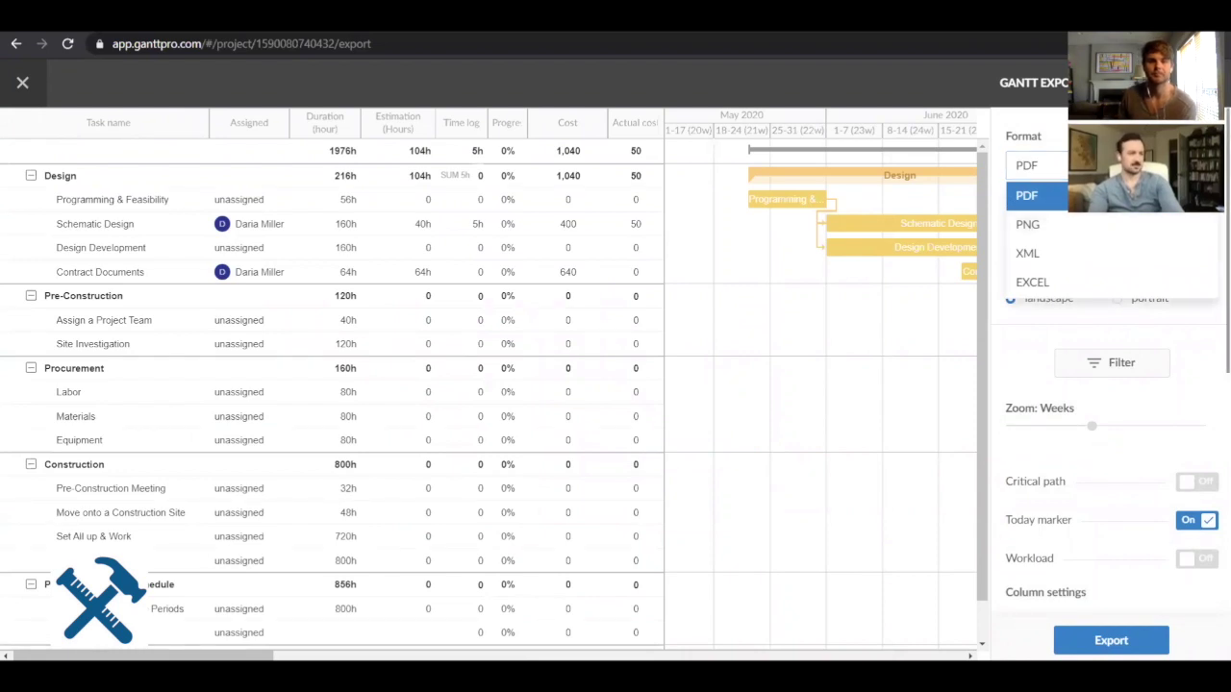
pyautogui.click(1106, 165)
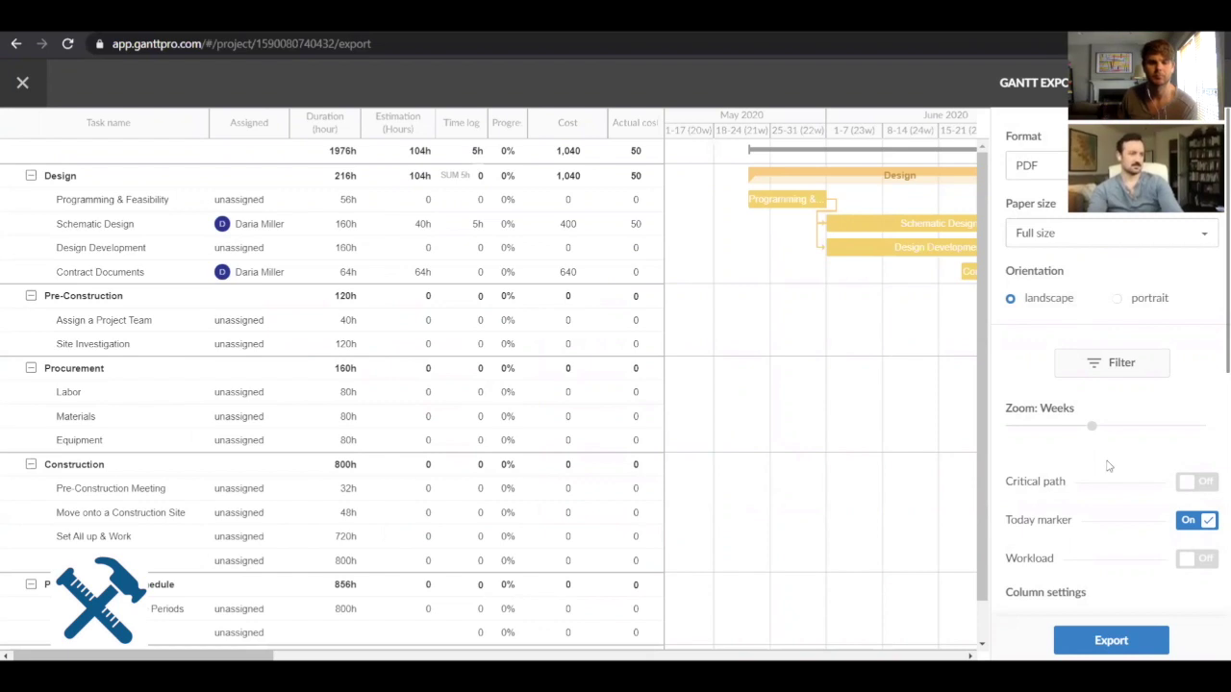
# Exclude the Duration and Estimation columns from the construction-templates Gantt export.
pyautogui.scroll(-4, 1108, 467)
pyautogui.scroll(-1, 1108, 468)
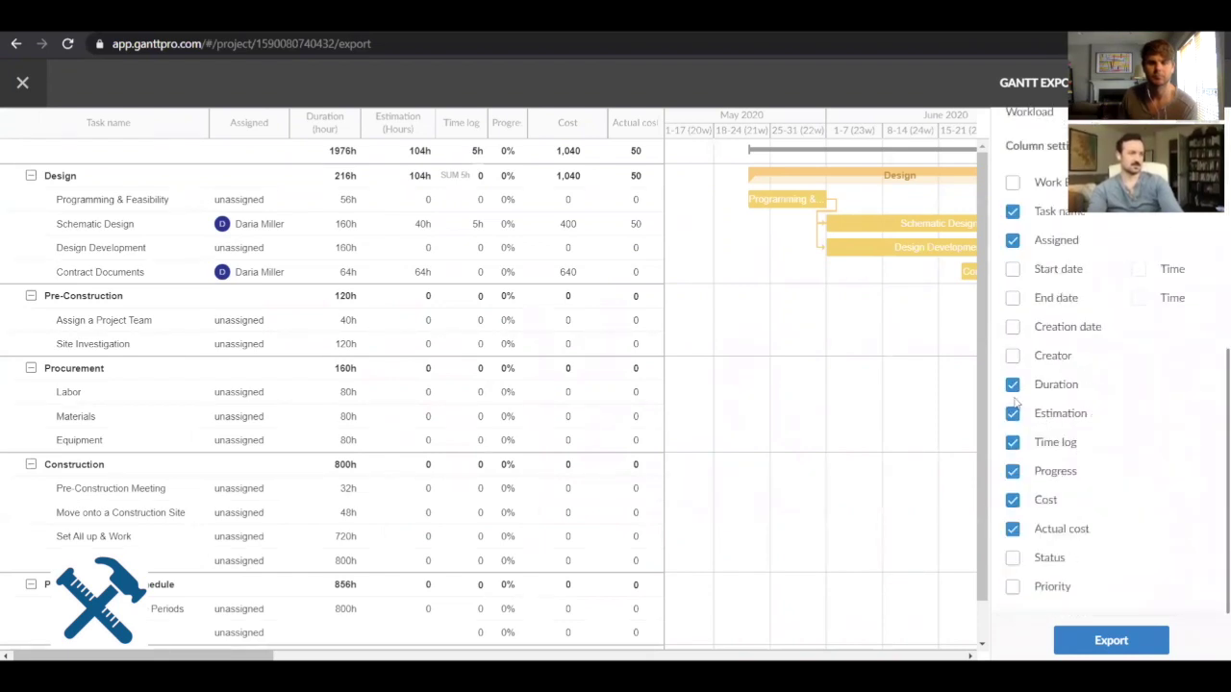
pyautogui.click(1012, 385)
pyautogui.click(1012, 413)
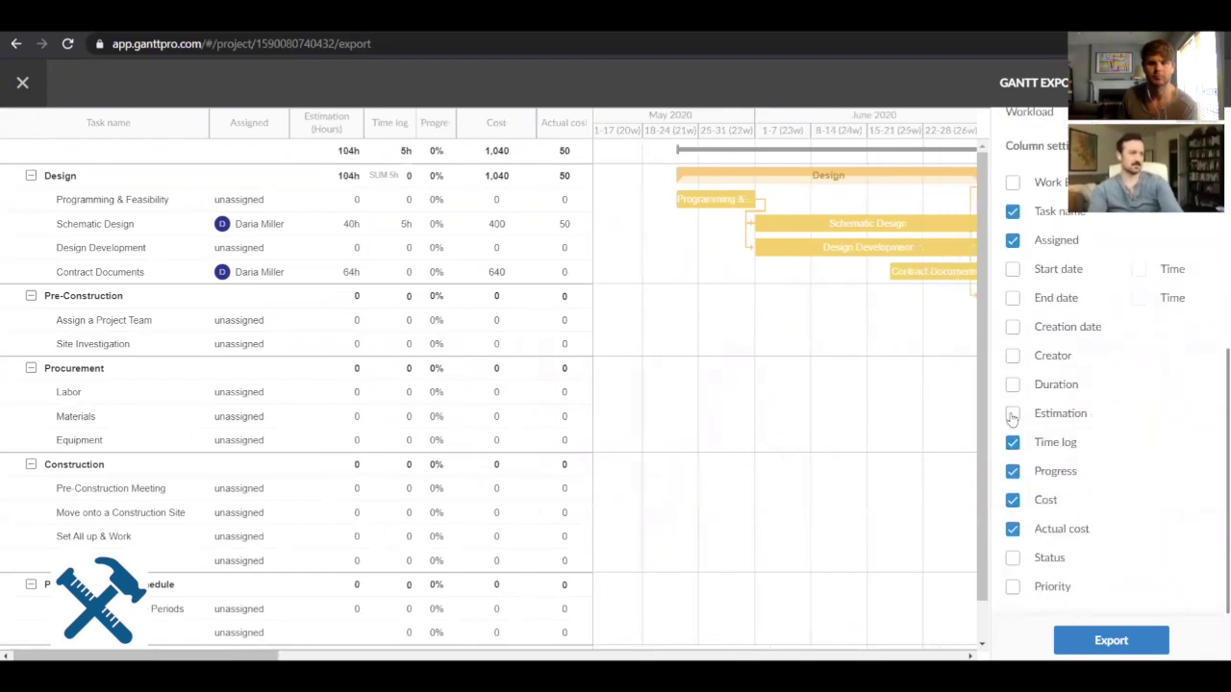
# Include the Duration and Creator columns in the construction-templates Gantt export and review the available task filters.
pyautogui.click(1013, 385)
pyautogui.click(1012, 356)
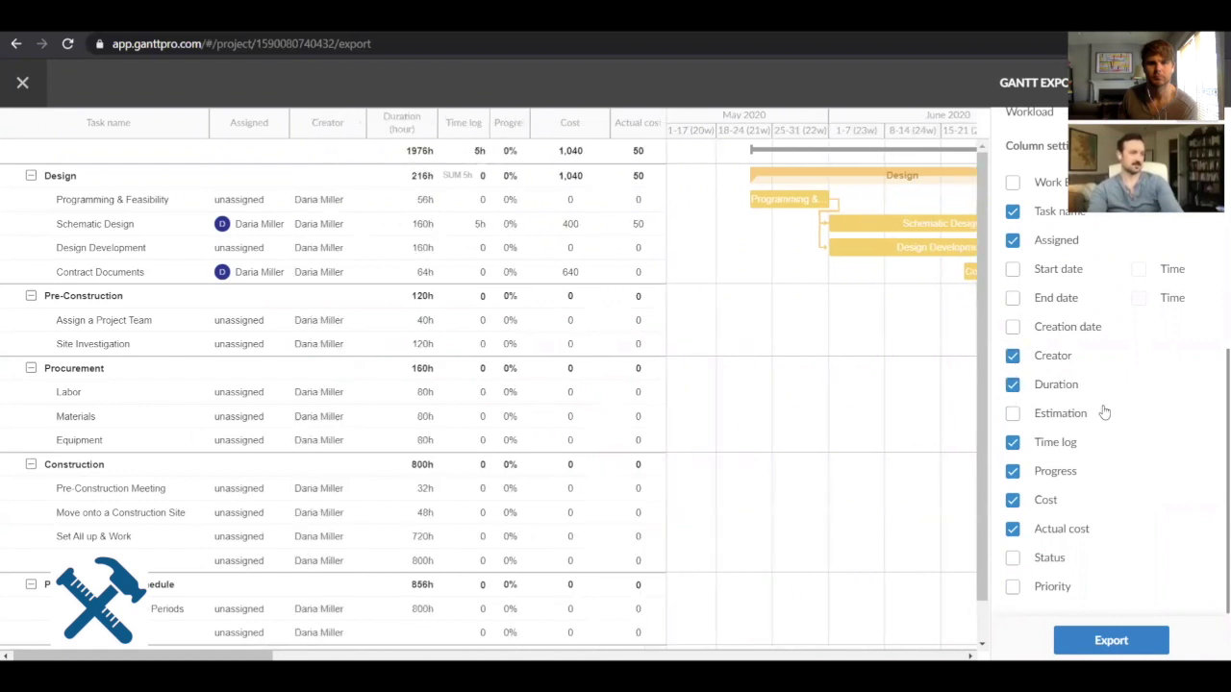
pyautogui.scroll(4, 1104, 412)
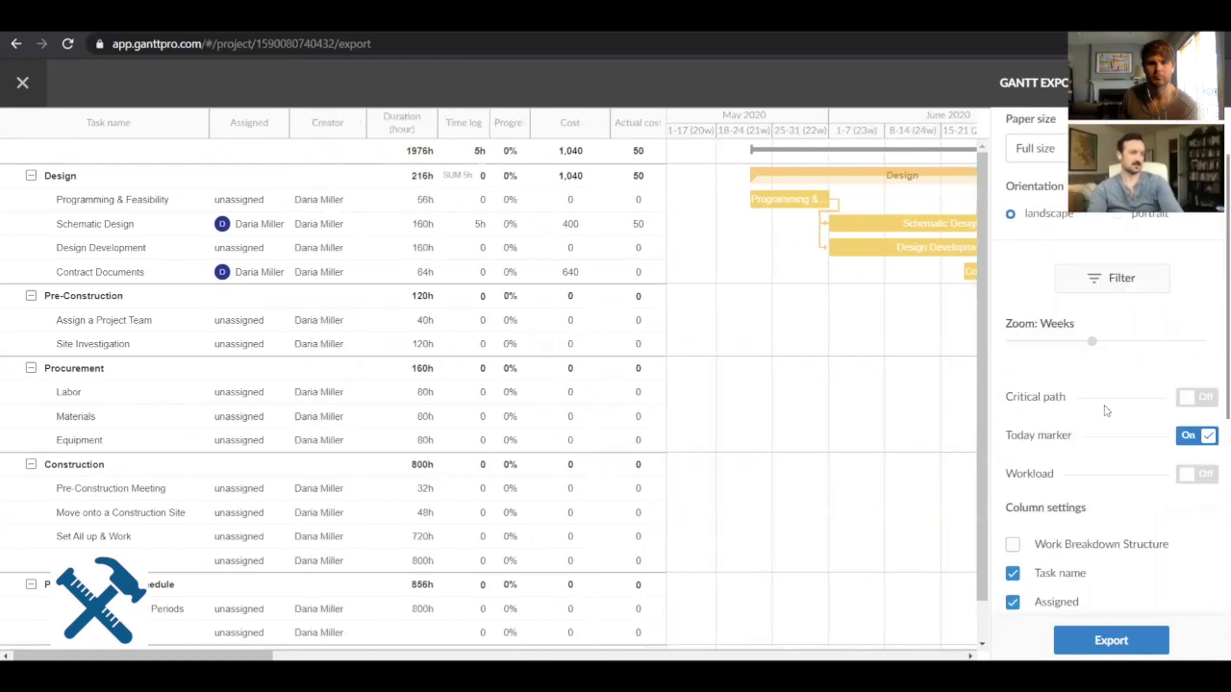
pyautogui.click(1126, 285)
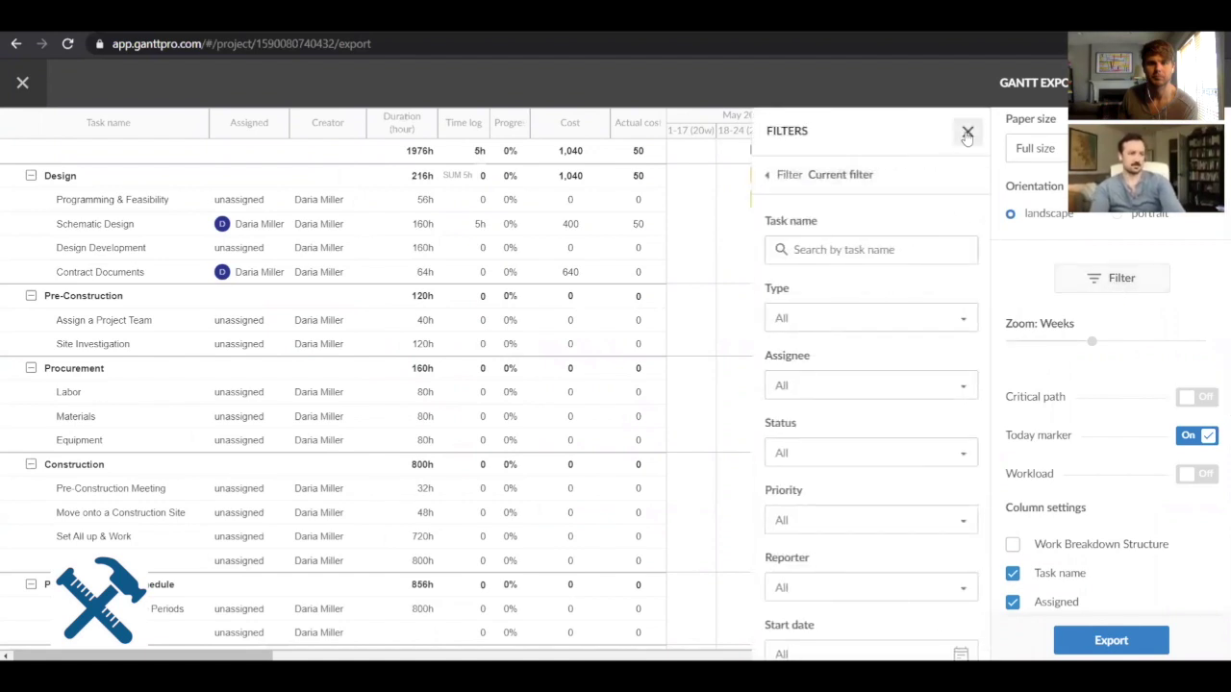
pyautogui.click(968, 134)
pyautogui.scroll(-4, 1135, 555)
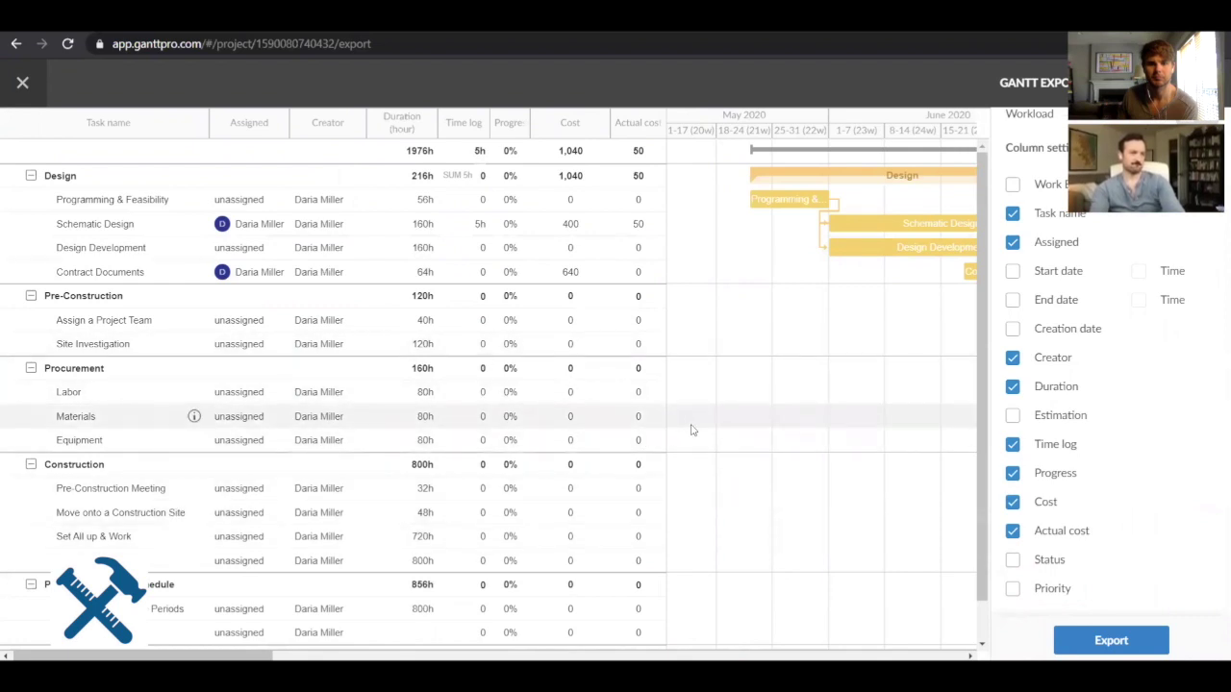
# Review the file formats offered for the Gantt export and close the export settings without exporting.
pyautogui.scroll(4, 1131, 393)
pyautogui.scroll(1, 1130, 393)
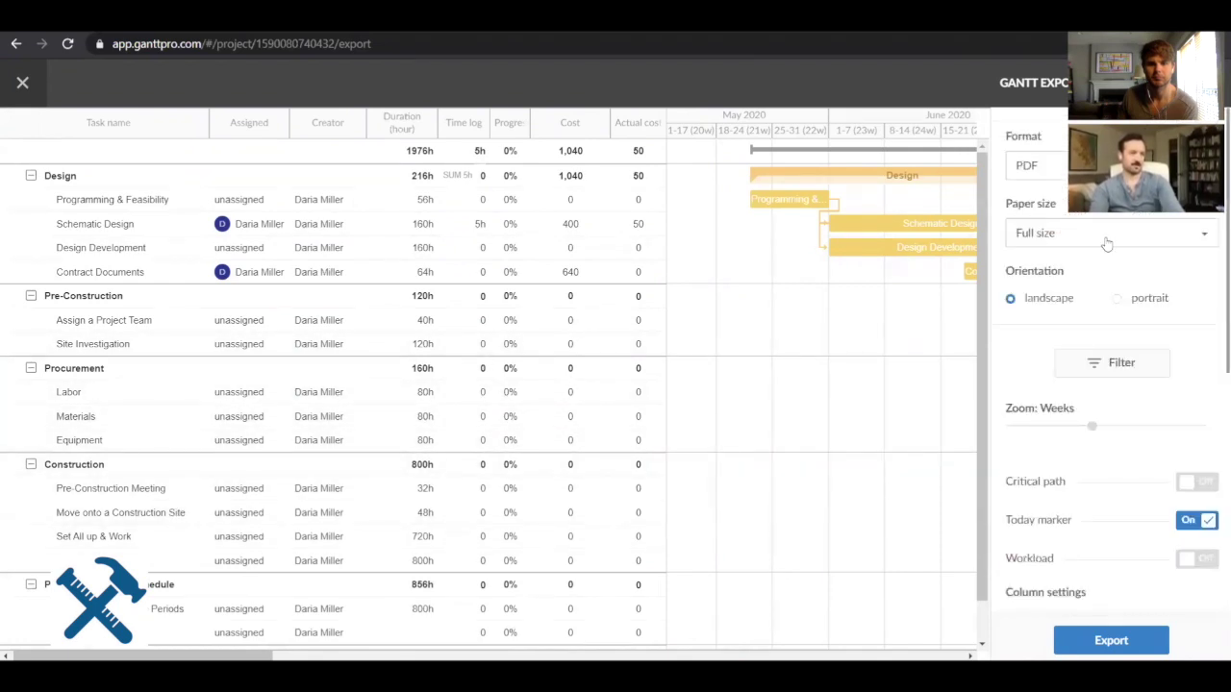
pyautogui.click(1058, 165)
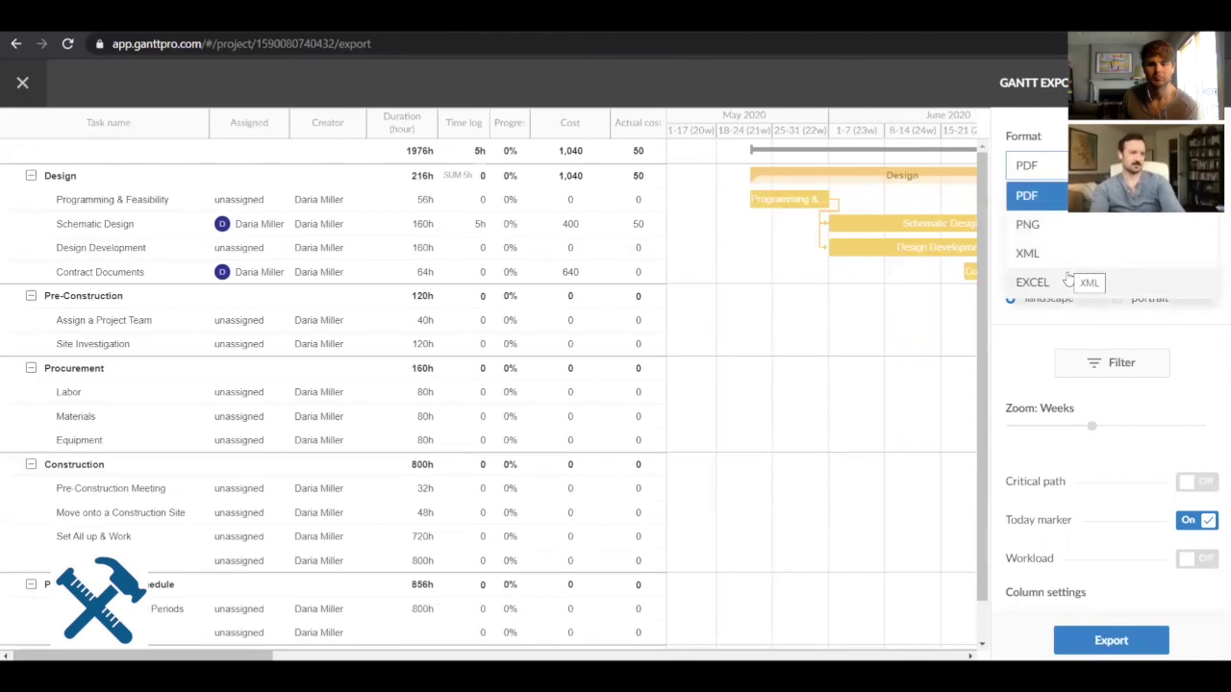
pyautogui.click(1064, 136)
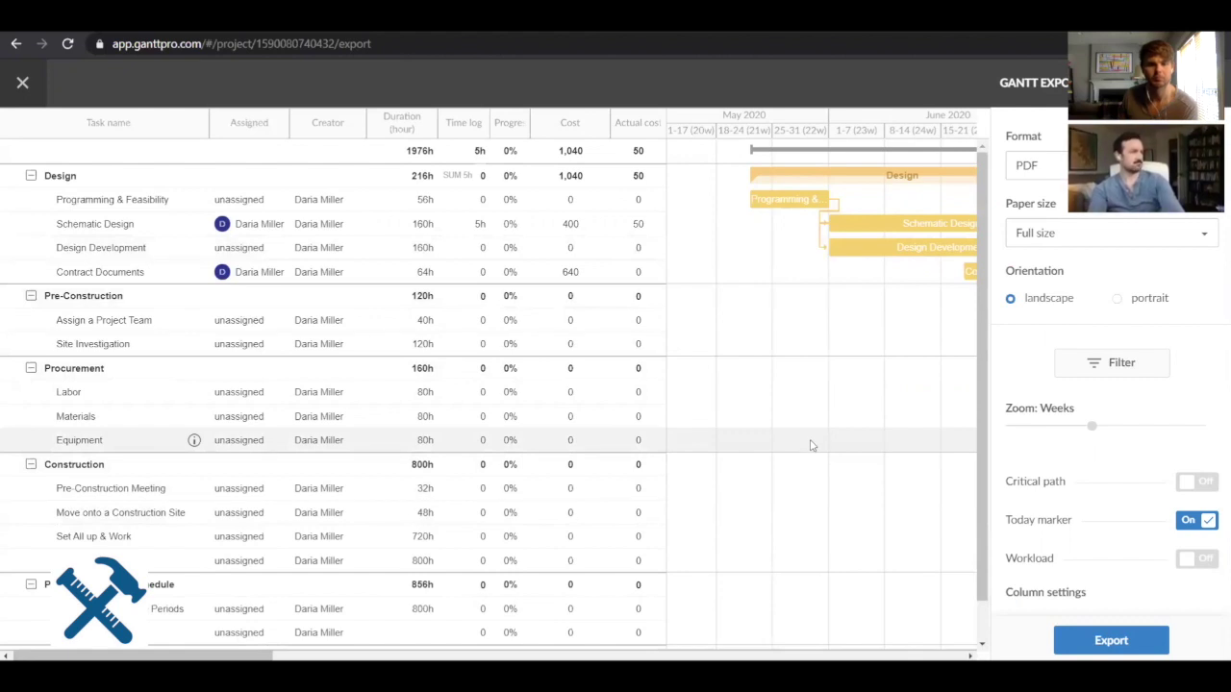
pyautogui.click(26, 86)
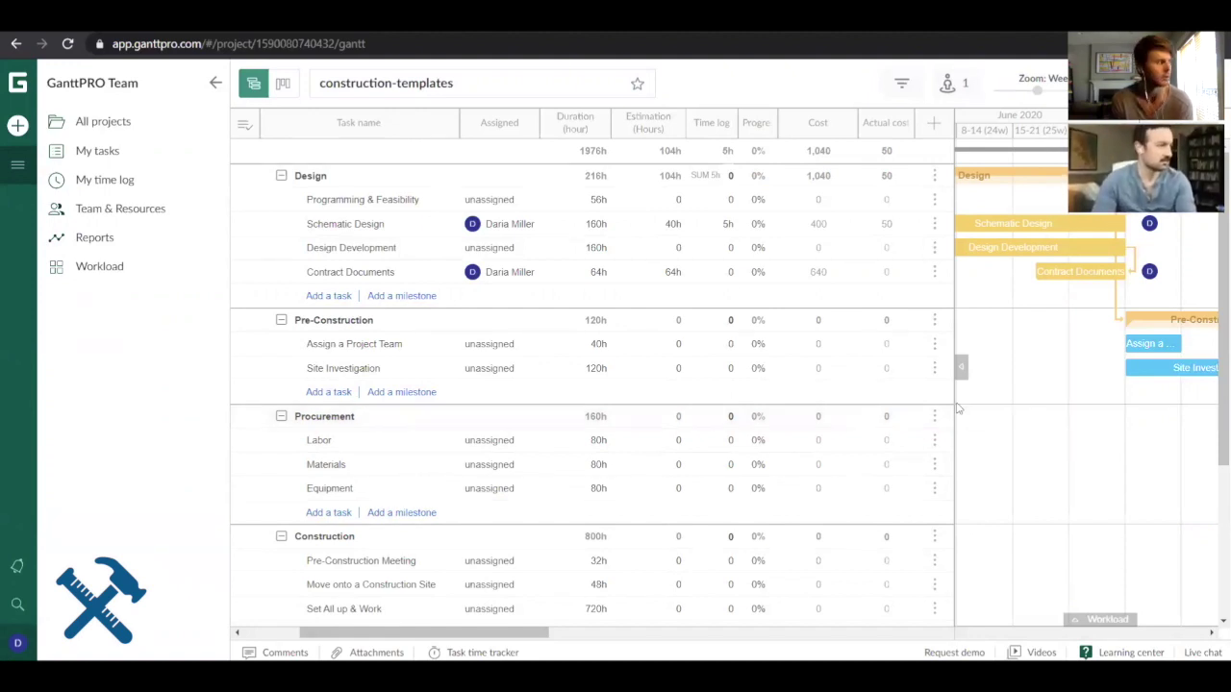
# Show the workload beneath the construction-templates chart and examine the assigned resource's daily hours.
pyautogui.click(1114, 621)
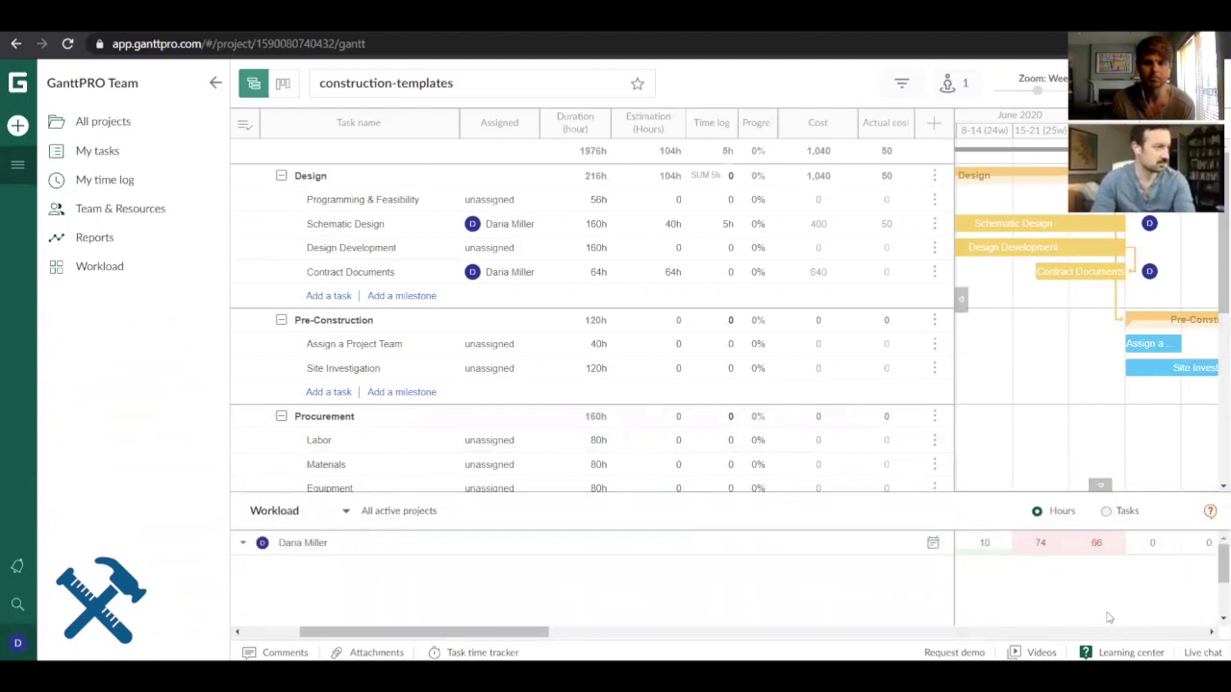
pyautogui.click(1038, 543)
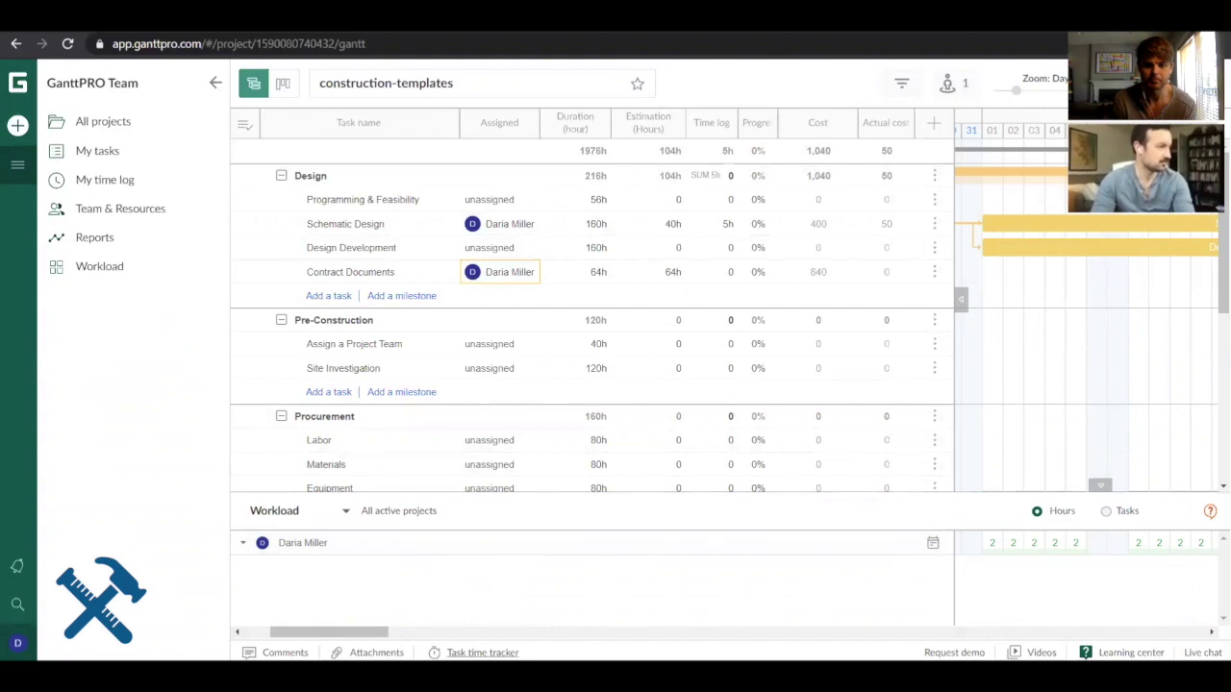
pyautogui.moveTo(370, 632); pyautogui.dragTo(455, 632)
pyautogui.moveTo(449, 634); pyautogui.dragTo(445, 634)
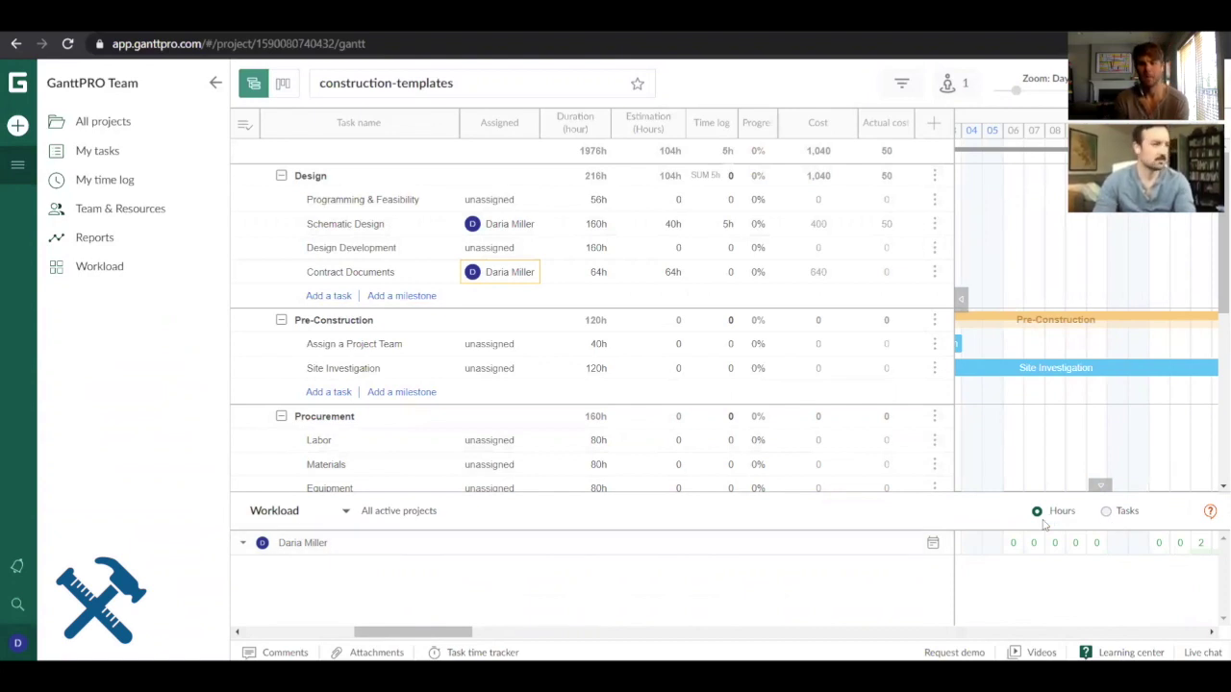
# Open the team-wide workload overview and expand the second resource's tasks to examine the overloaded days.
pyautogui.click(89, 272)
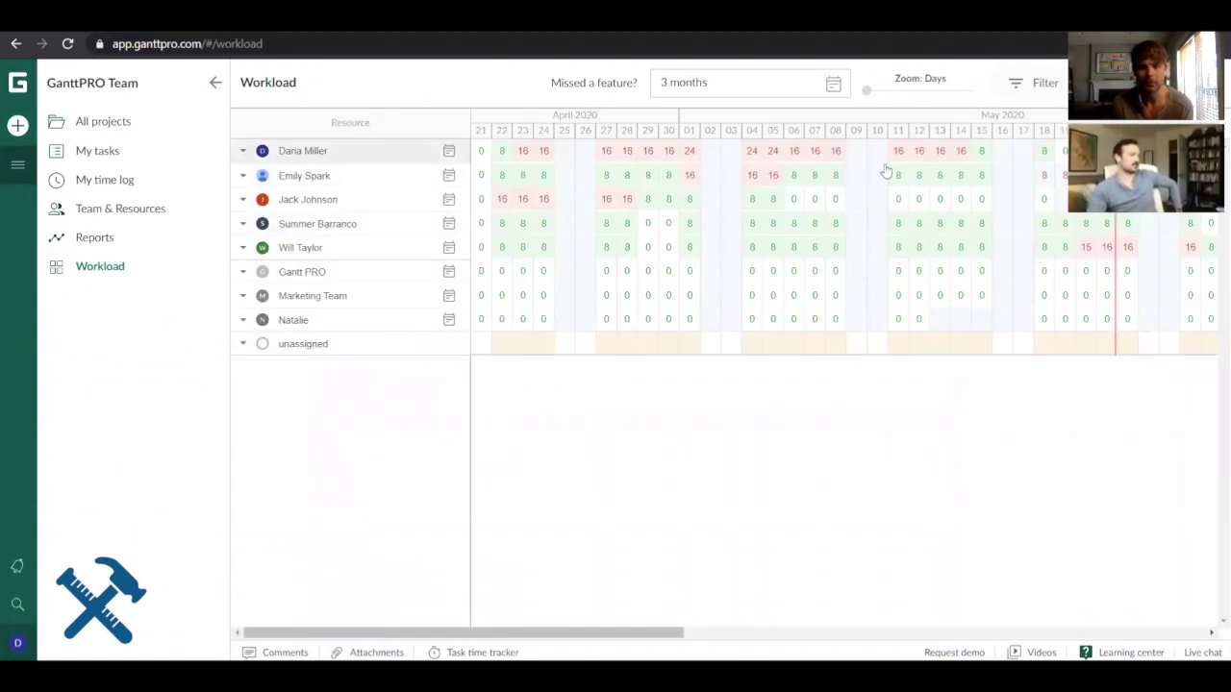
pyautogui.click(362, 186)
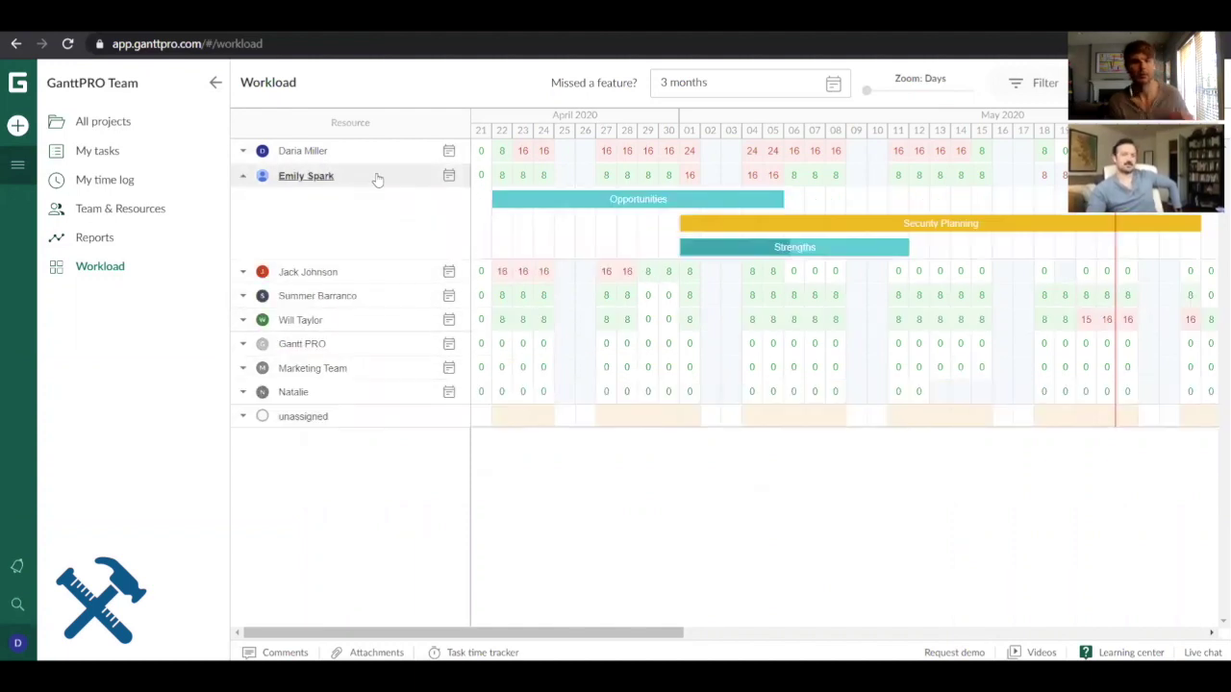
pyautogui.moveTo(594, 212)
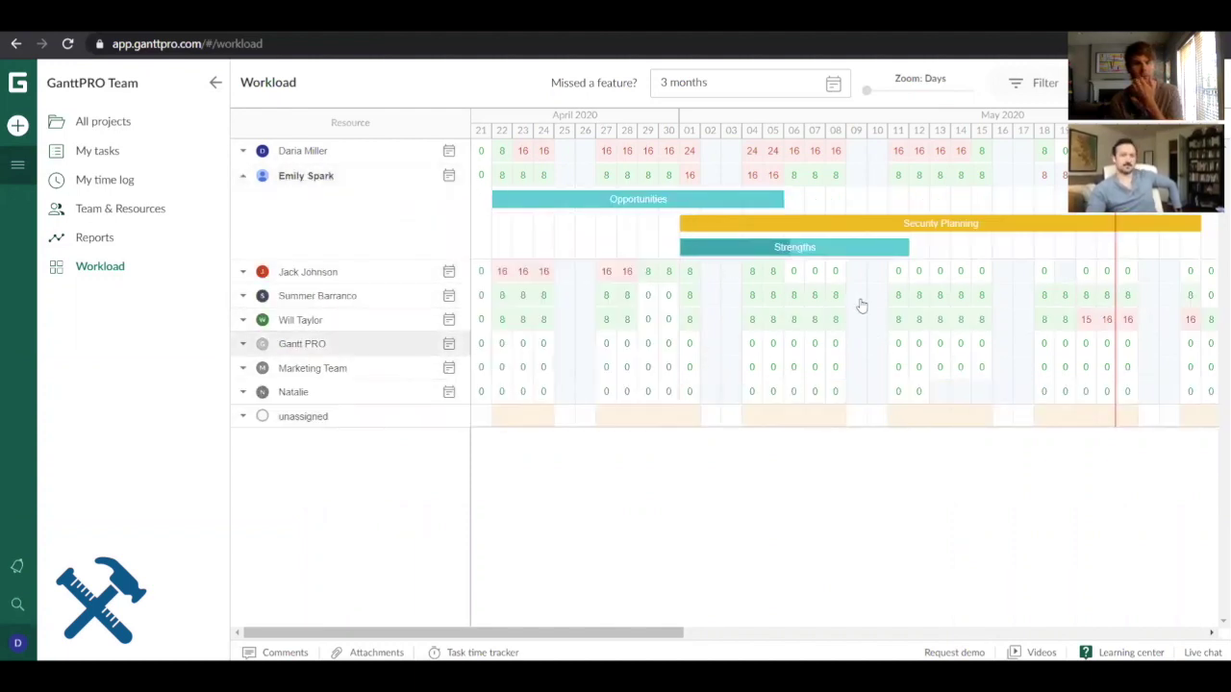
# Inspect the Opportunities task in the workload timeline and try to shift it forward by about six days.
pyautogui.moveTo(719, 202)
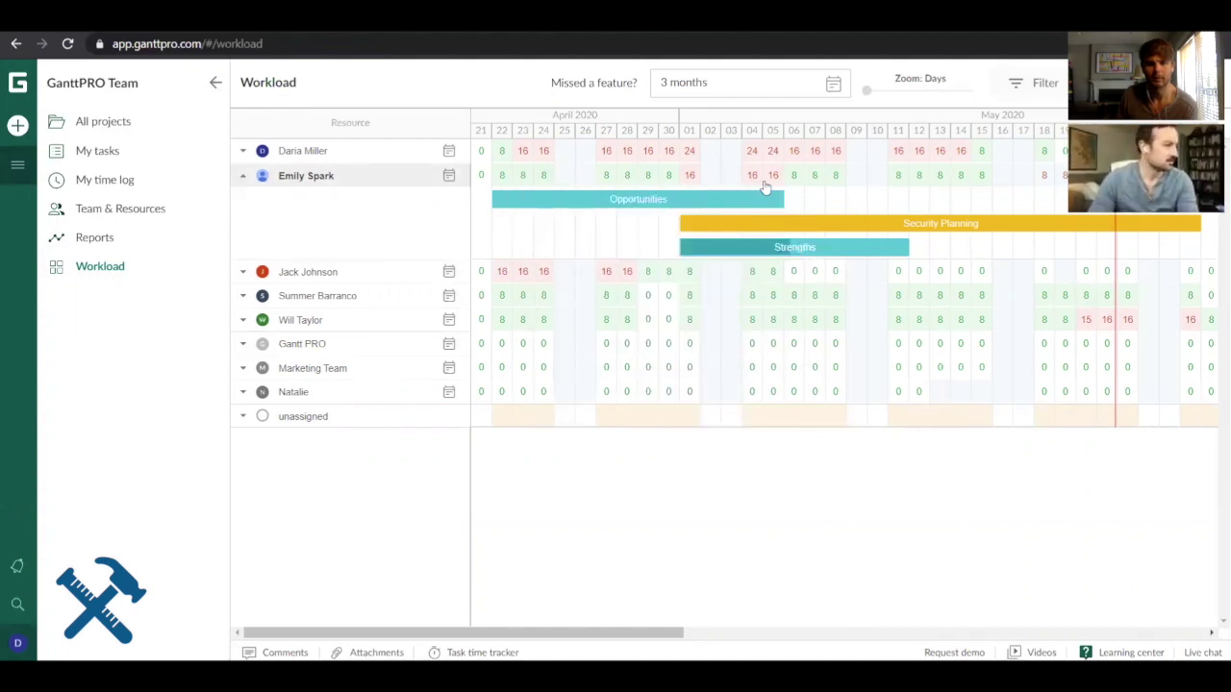
pyautogui.moveTo(768, 184)
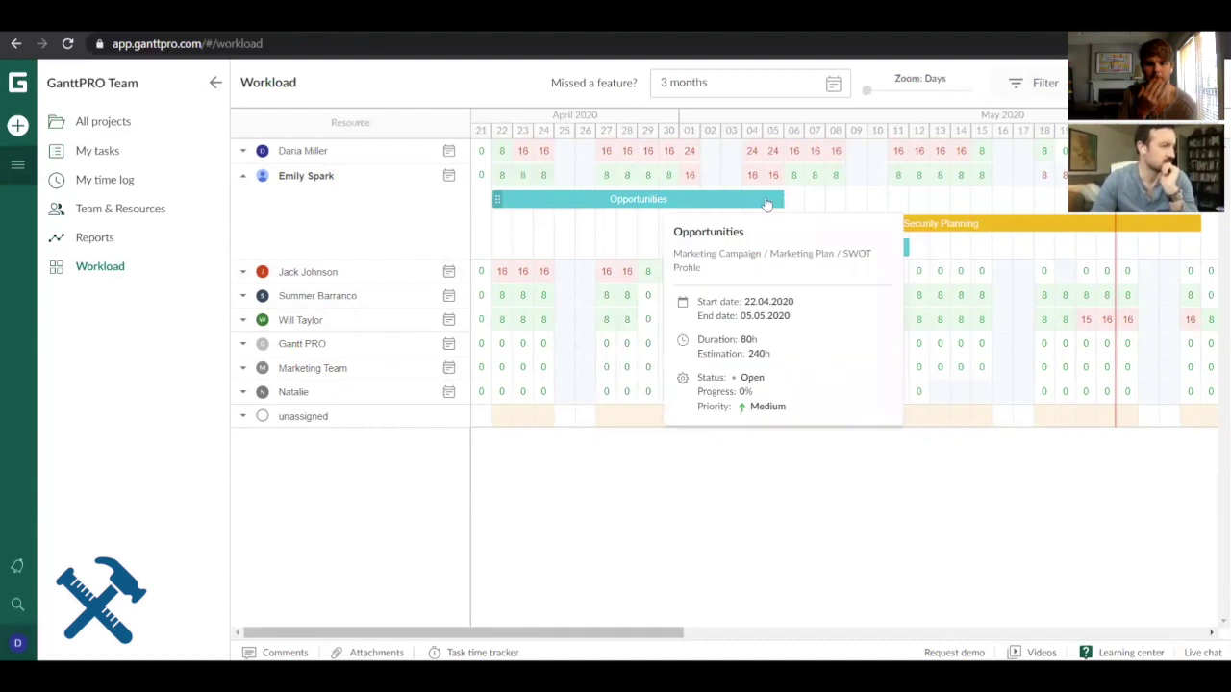
pyautogui.moveTo(770, 203); pyautogui.dragTo(901, 205)
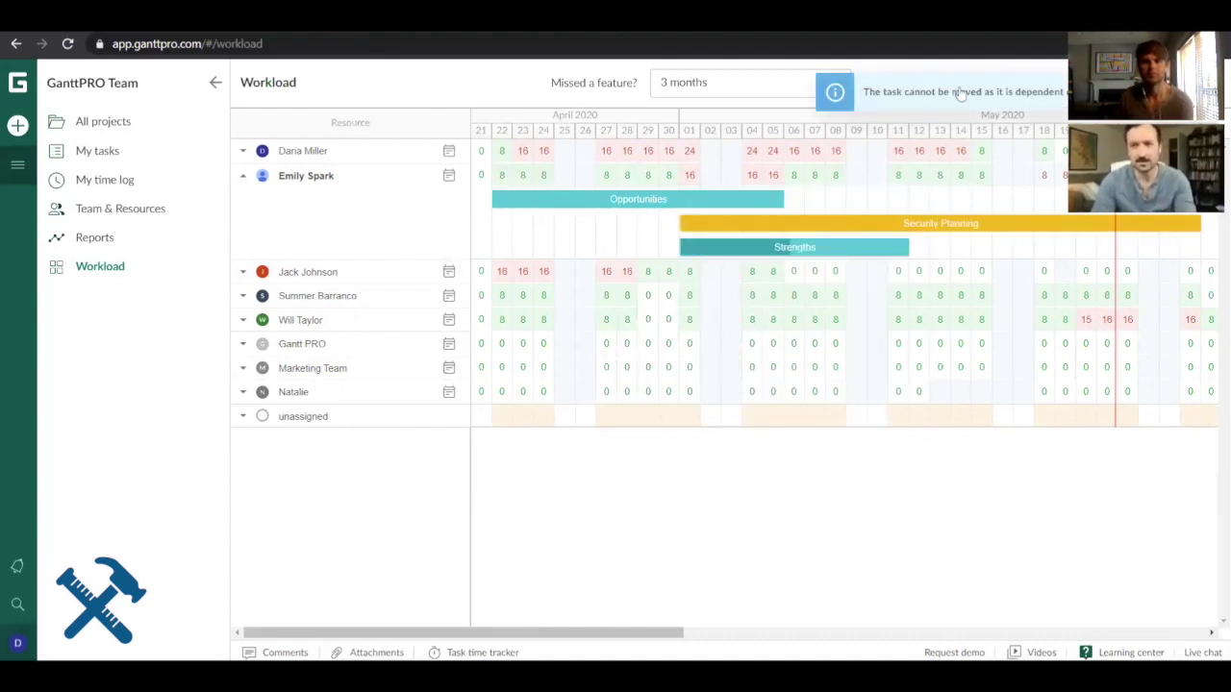
pyautogui.moveTo(925, 234)
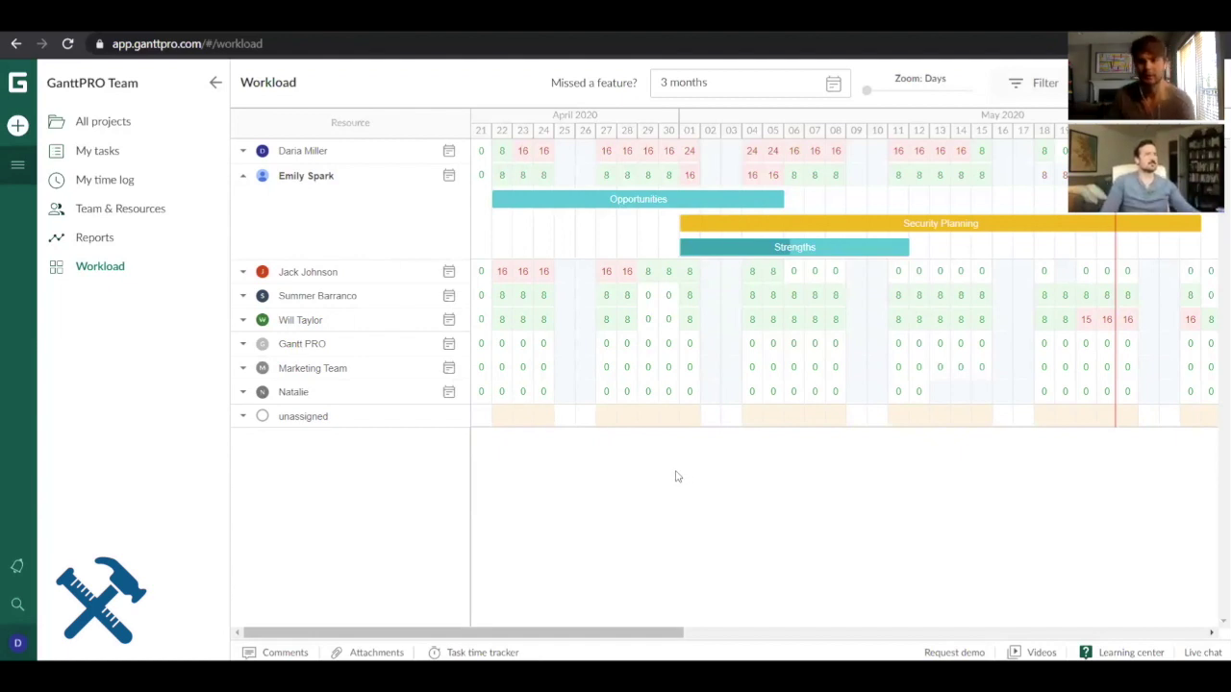
# Return to the construction-templates project and review its public URL sharing options without creating a link.
pyautogui.click(90, 123)
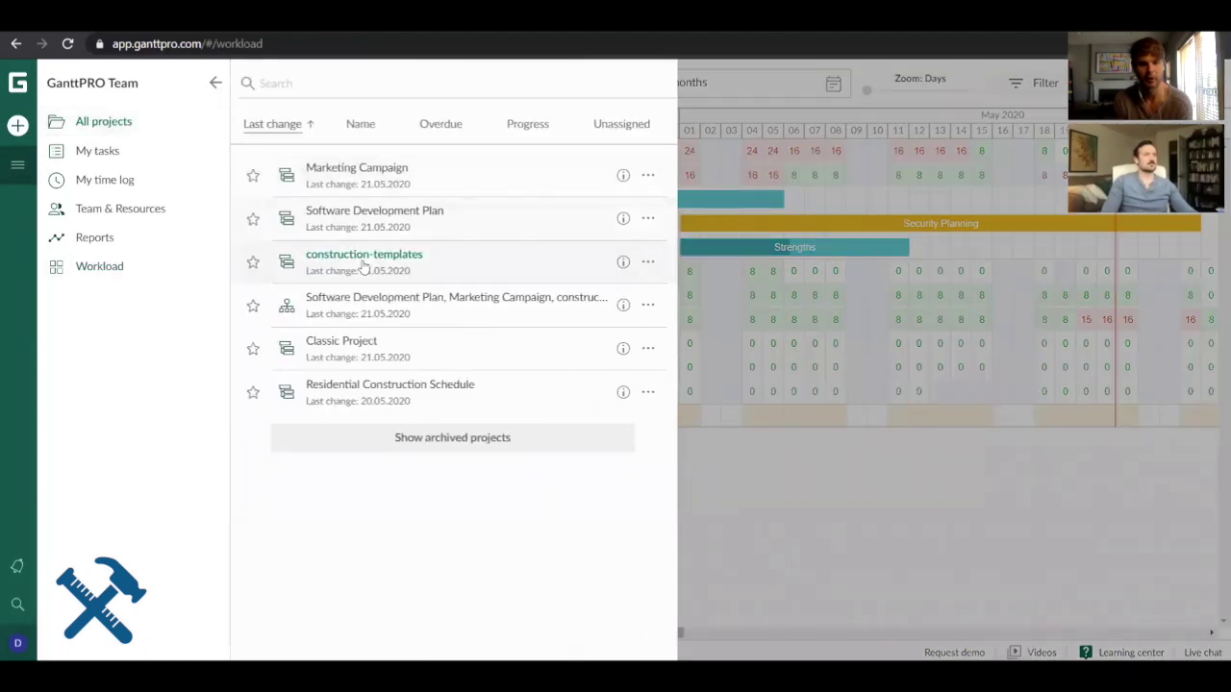
pyautogui.click(364, 260)
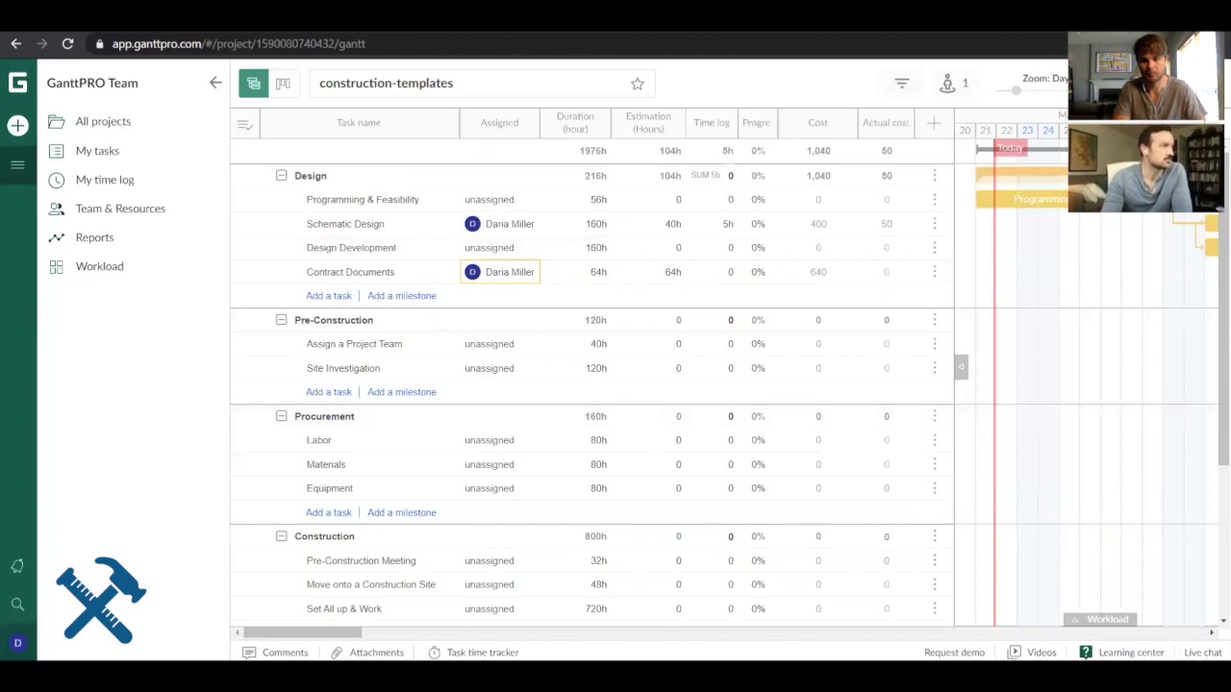
pyautogui.click(1208, 84)
pyautogui.click(1115, 179)
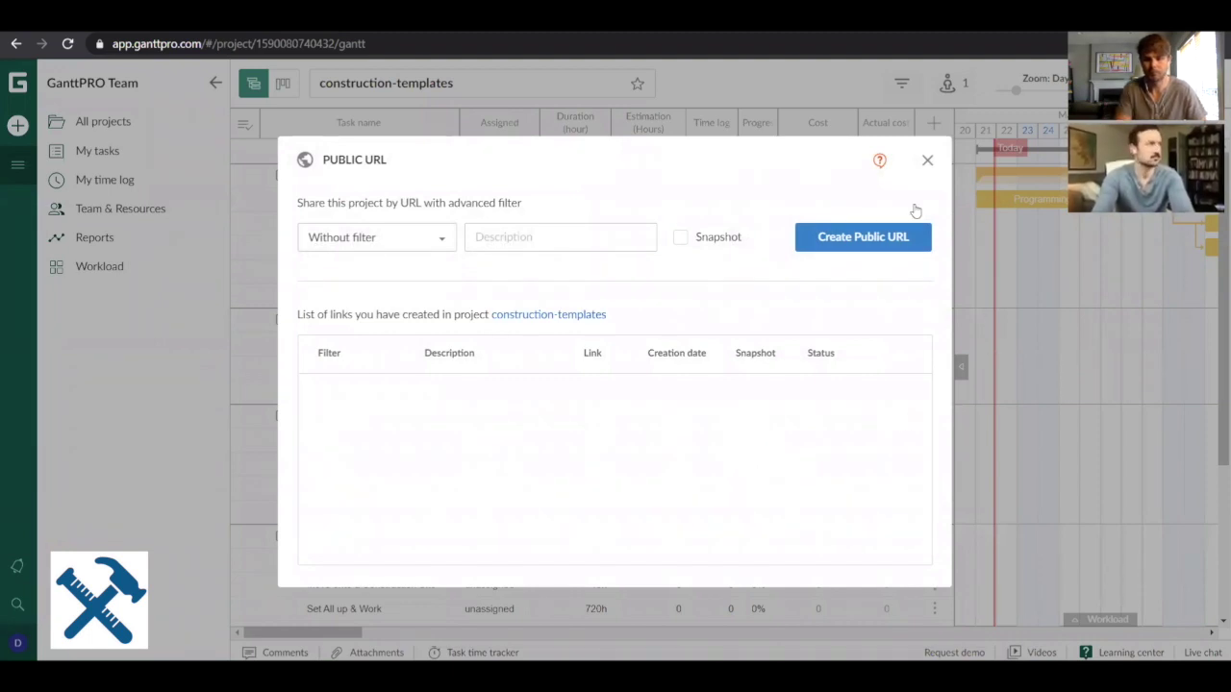
pyautogui.click(928, 161)
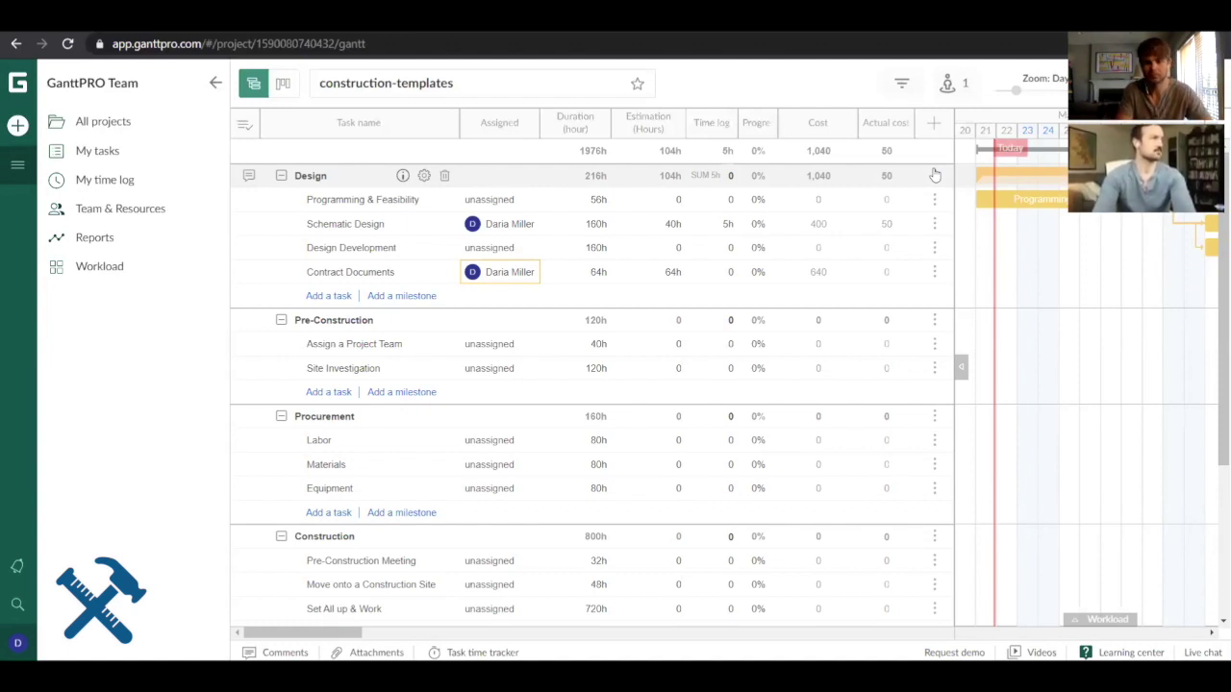
# Create a baseline of the current construction-templates schedule.
pyautogui.click(1206, 84)
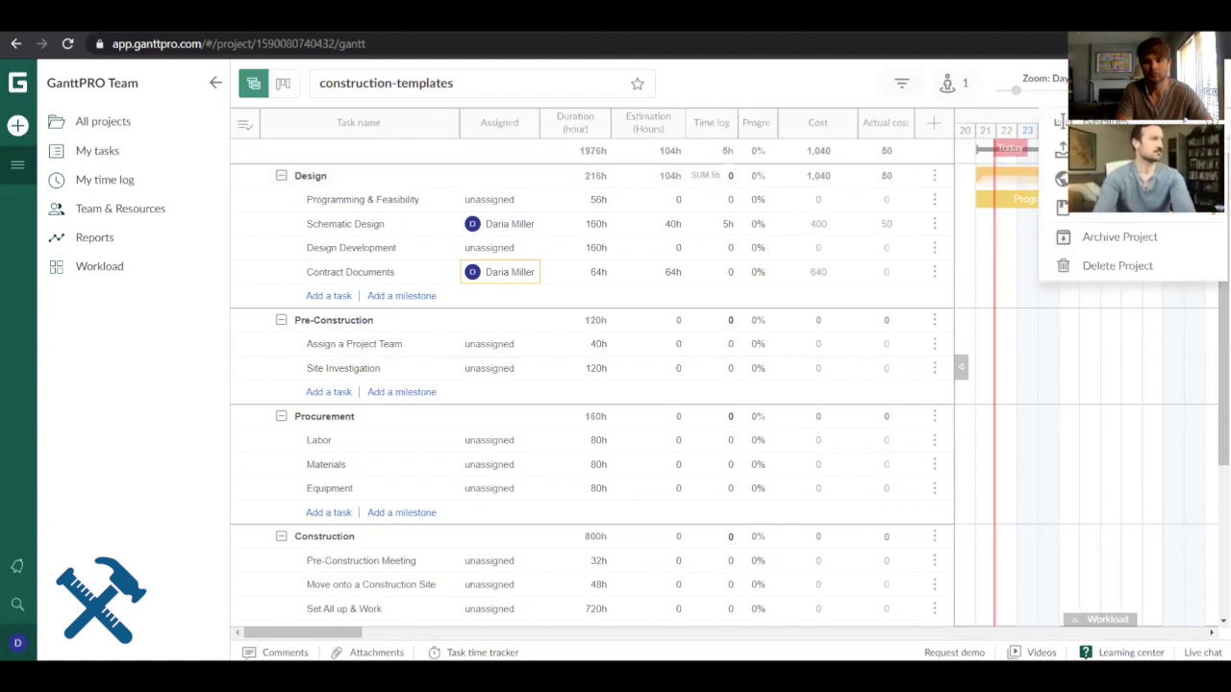
pyautogui.moveTo(1062, 121)
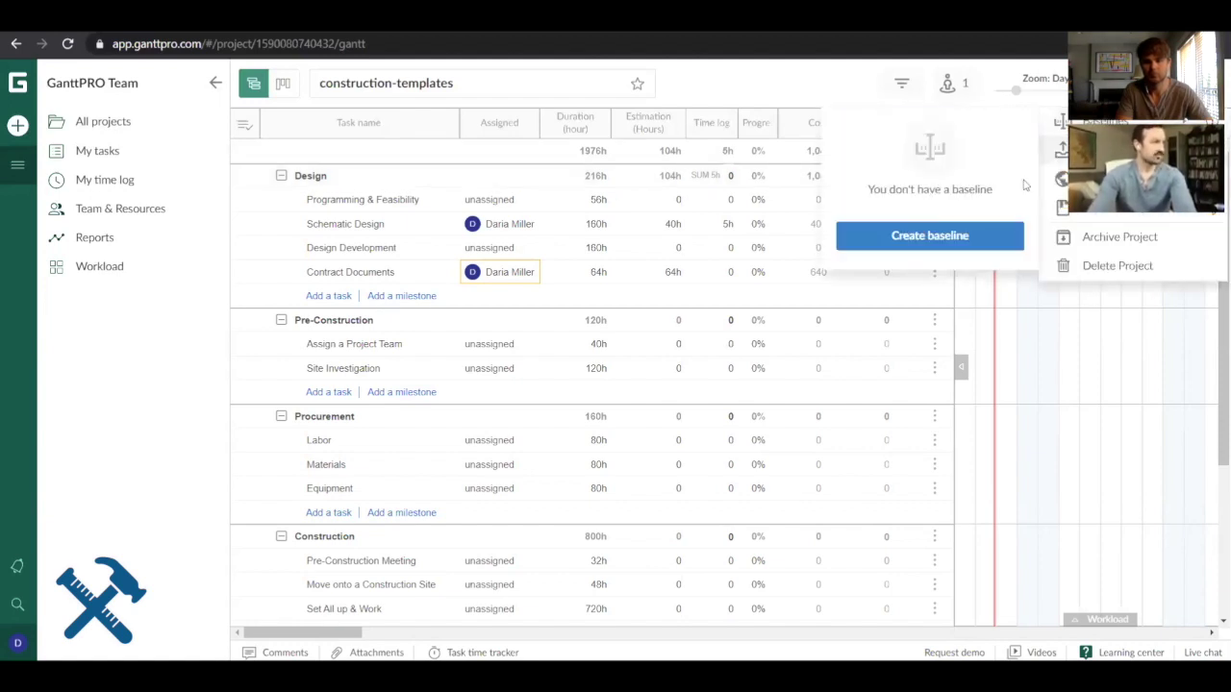
pyautogui.click(982, 244)
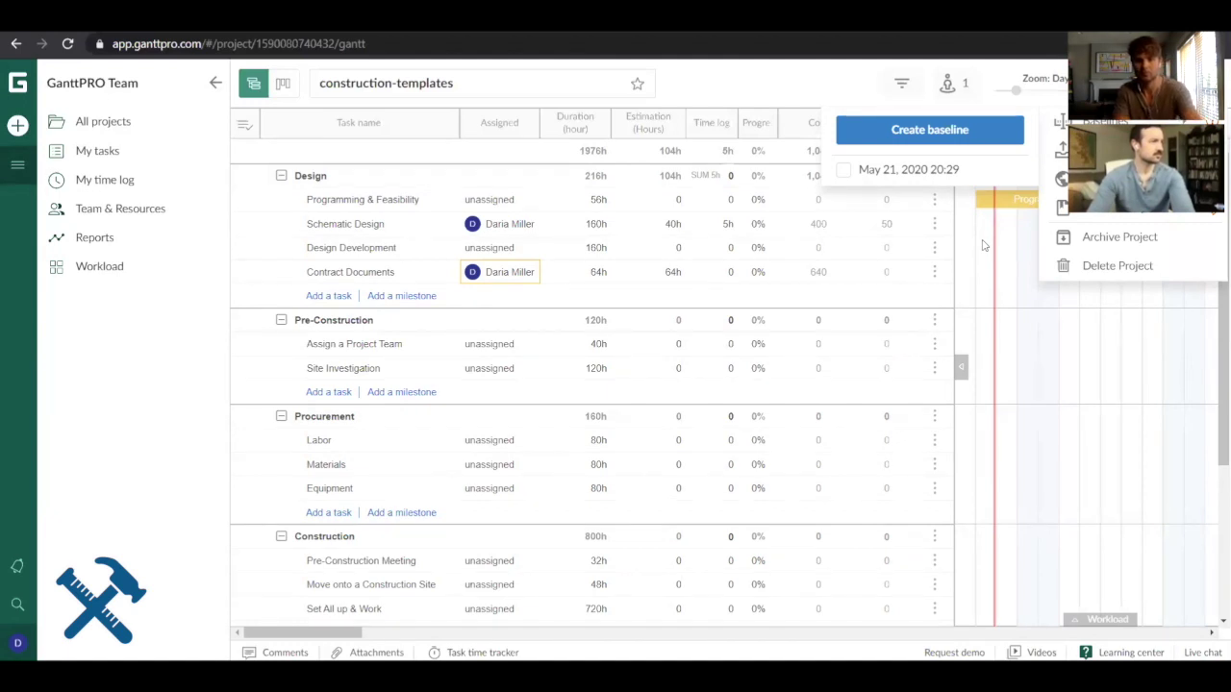
pyautogui.click(826, 96)
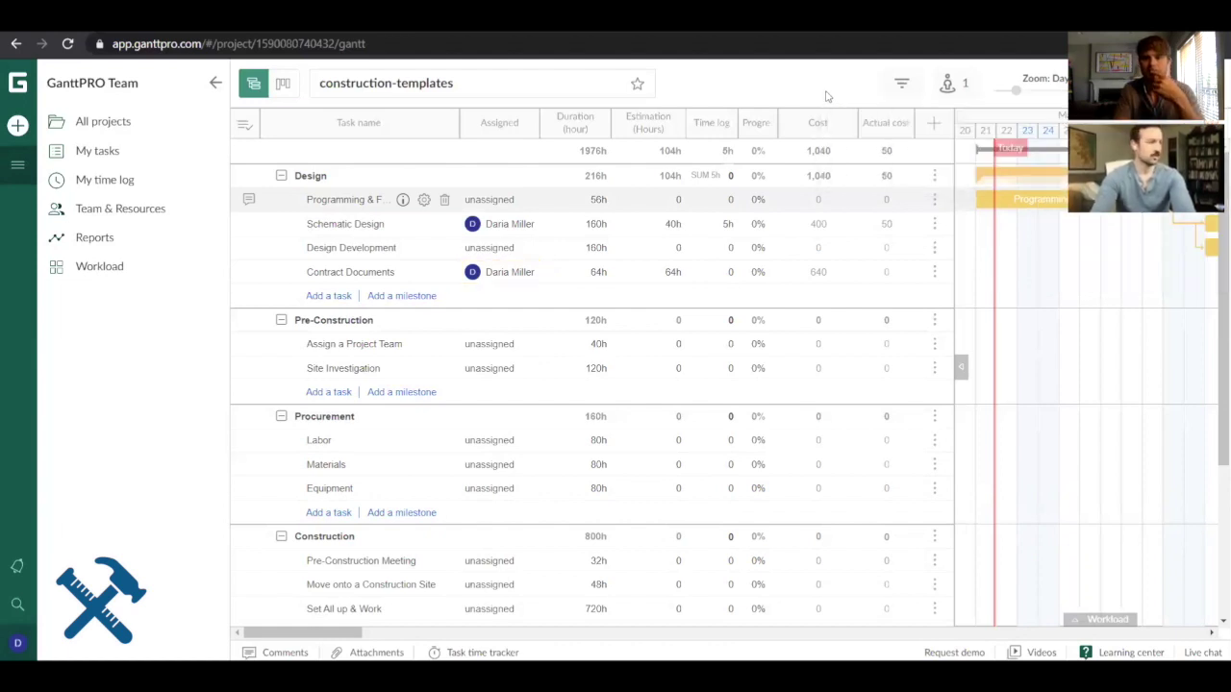
# Display the May 21, 2020 20:29 baseline on the construction-templates Gantt chart.
pyautogui.click(1203, 84)
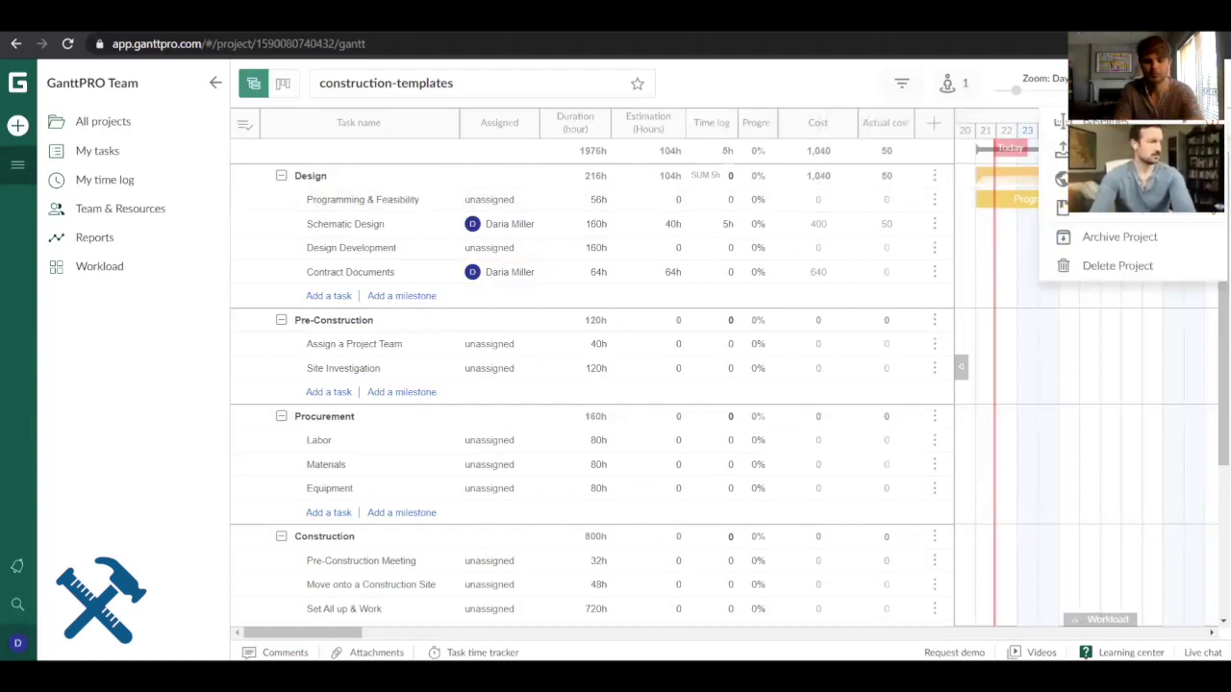
pyautogui.moveTo(1104, 123)
pyautogui.click(843, 172)
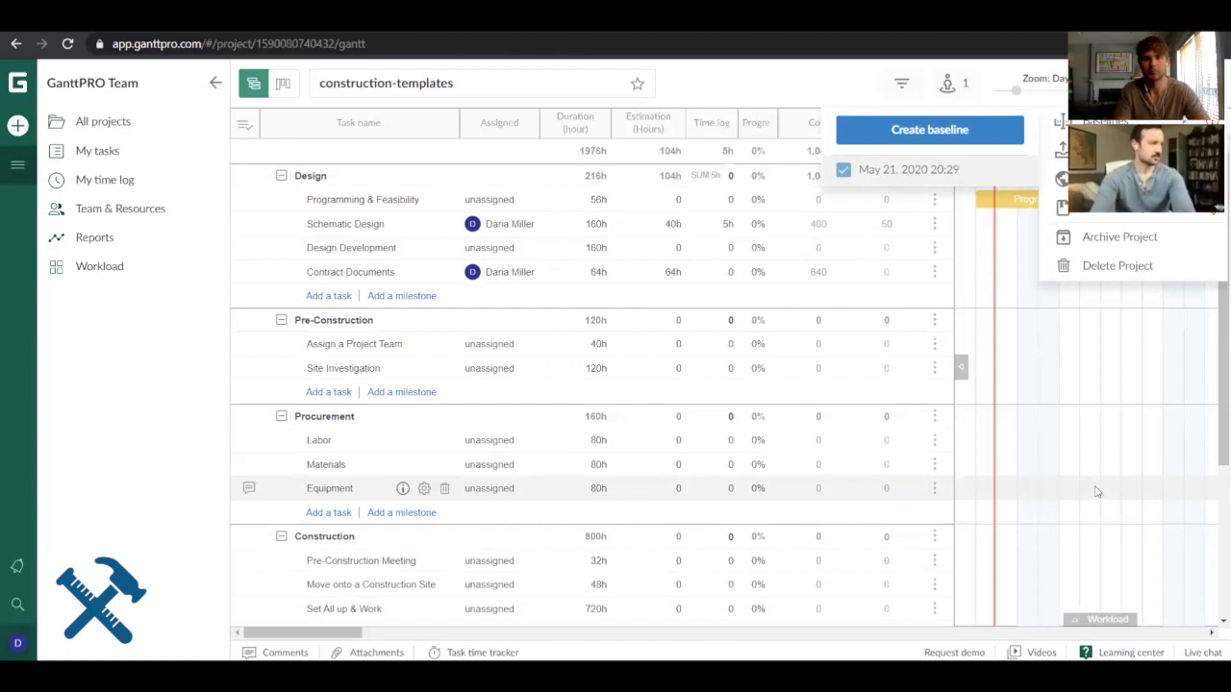
pyautogui.click(1066, 426)
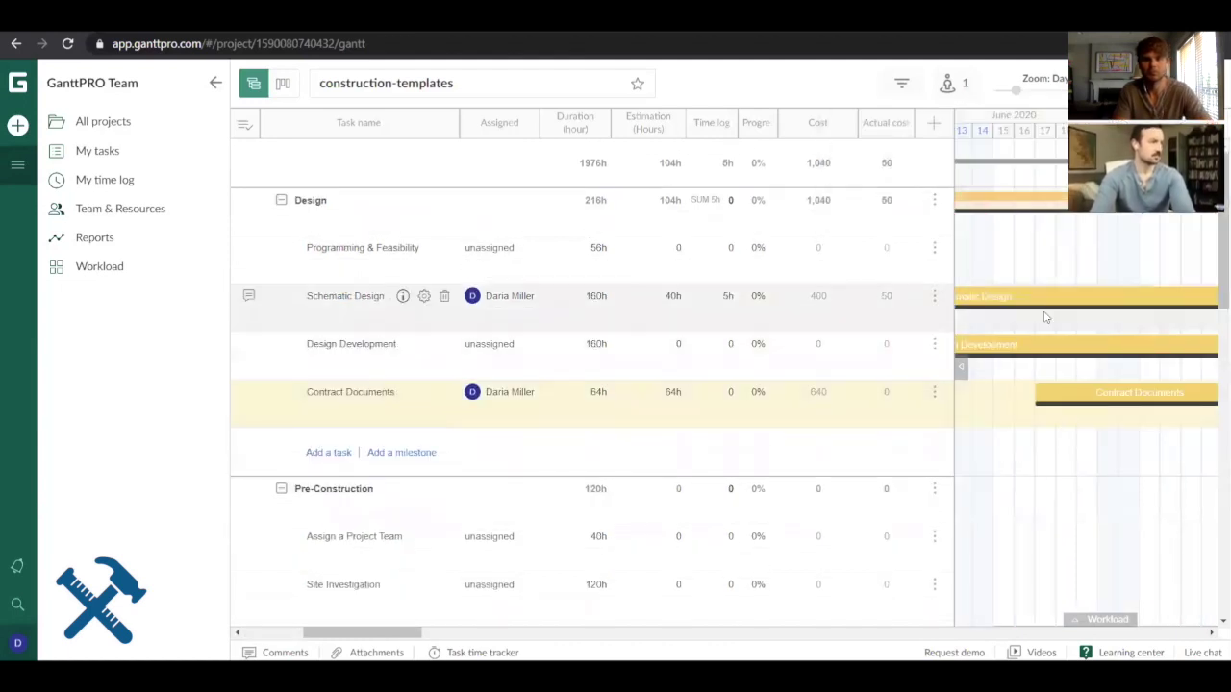
# Extend the Programming & Feasibility task on the Gantt chart to a duration of 232 hours.
pyautogui.click(1059, 91)
pyautogui.click(1077, 91)
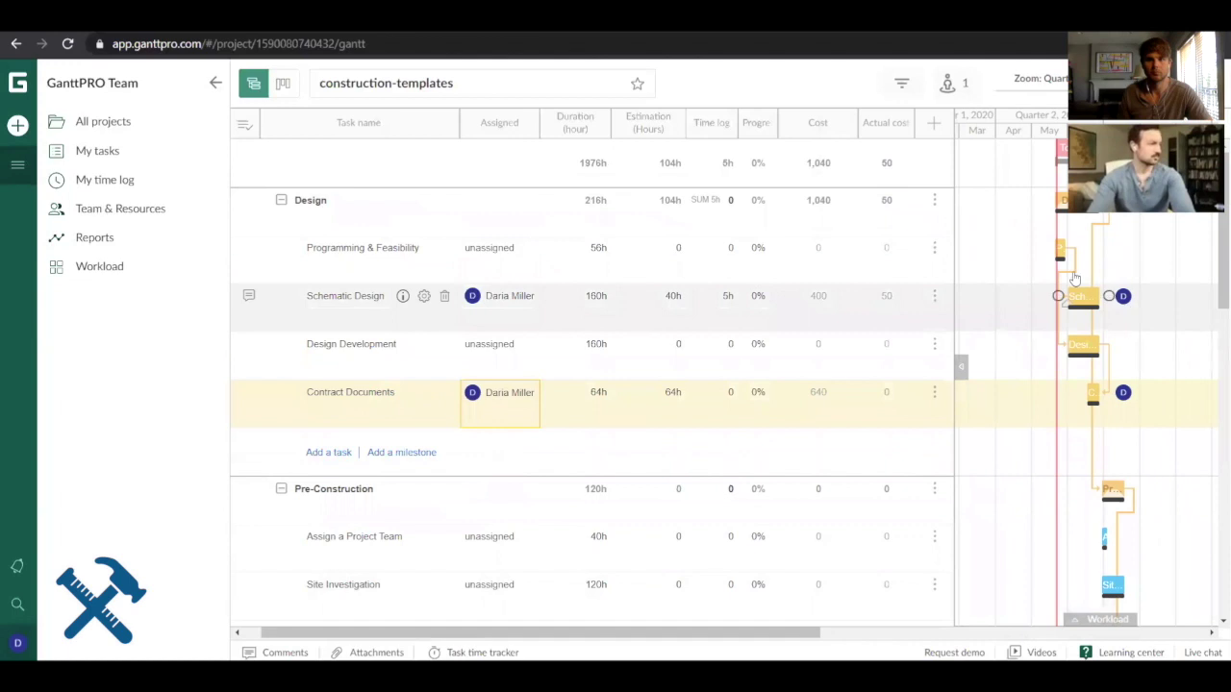
pyautogui.moveTo(1069, 248); pyautogui.dragTo(1115, 439)
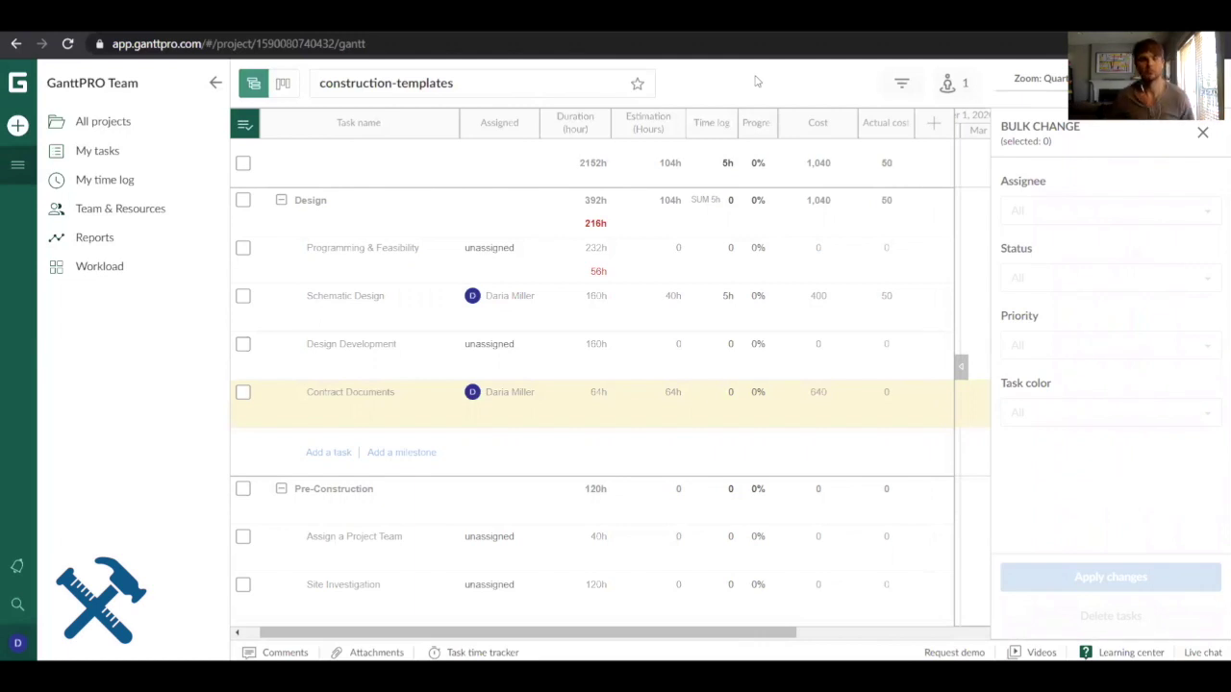
# Review the available task columns and the setup of a new List-type column with two entries, without saving it.
pyautogui.click(1202, 133)
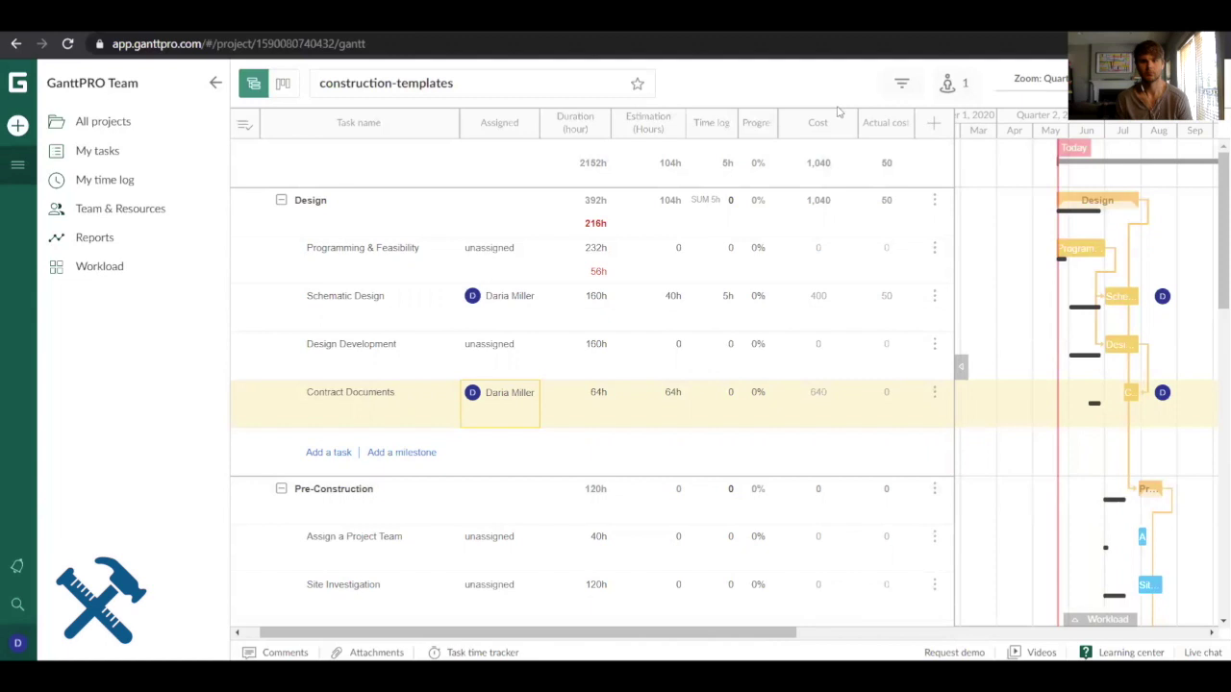
pyautogui.click(929, 133)
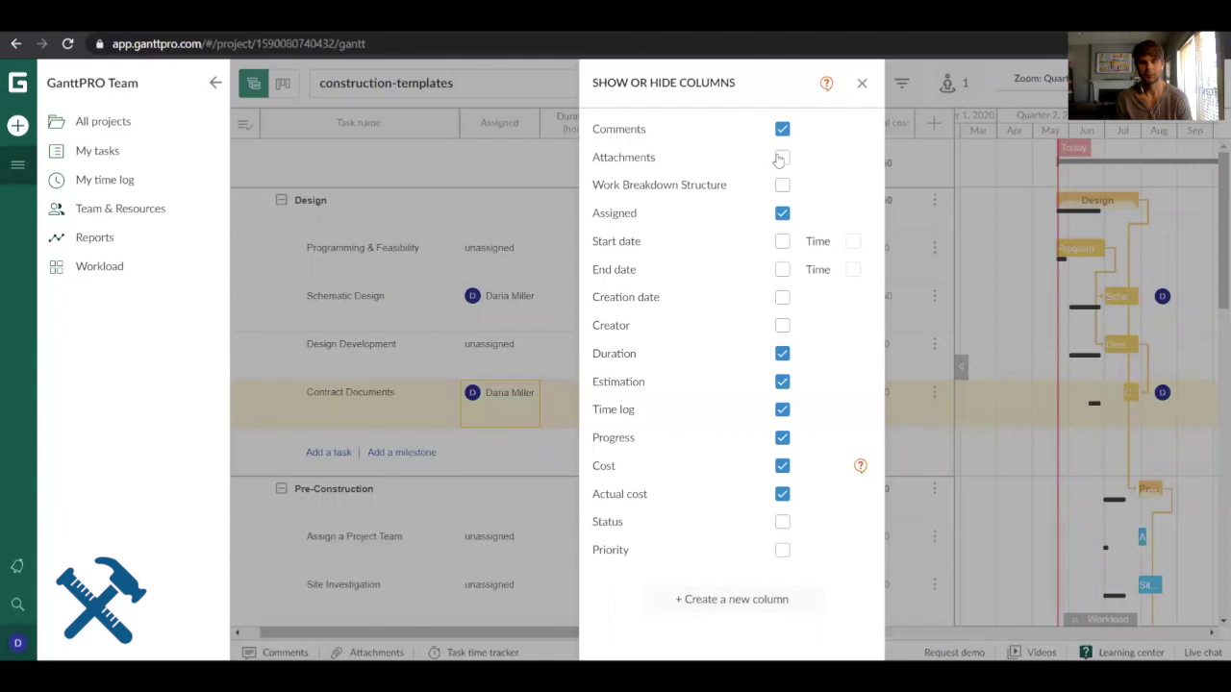
pyautogui.moveTo(661, 508)
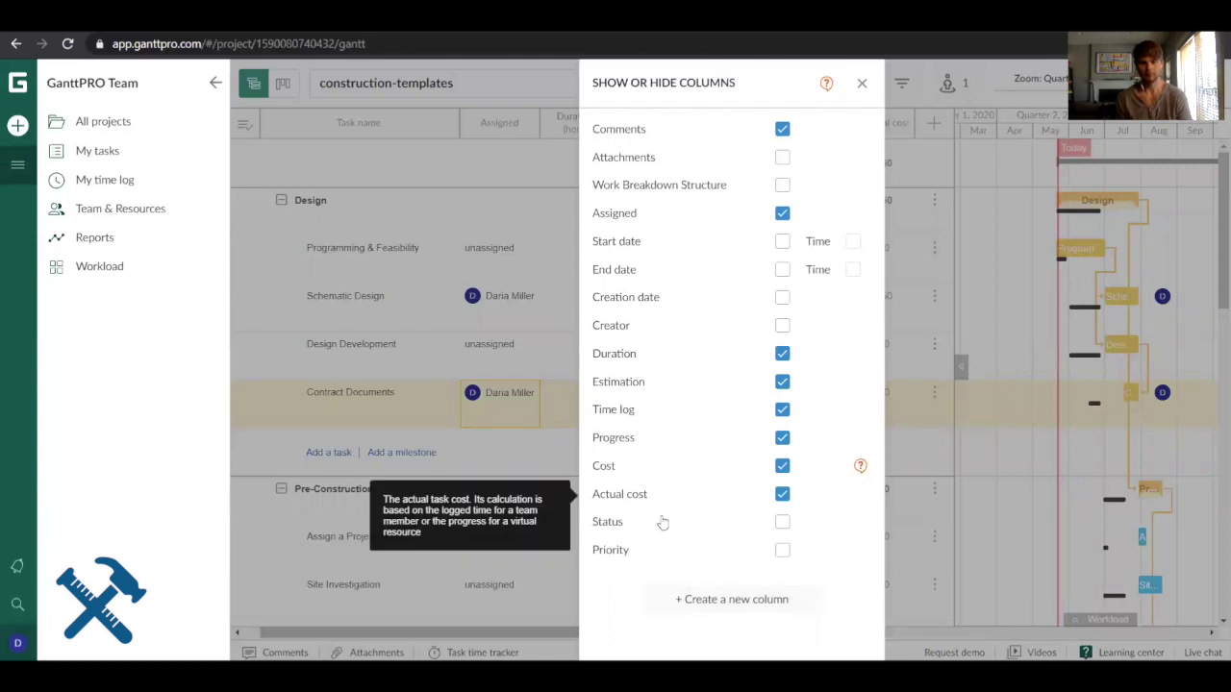
pyautogui.click(773, 610)
pyautogui.click(588, 396)
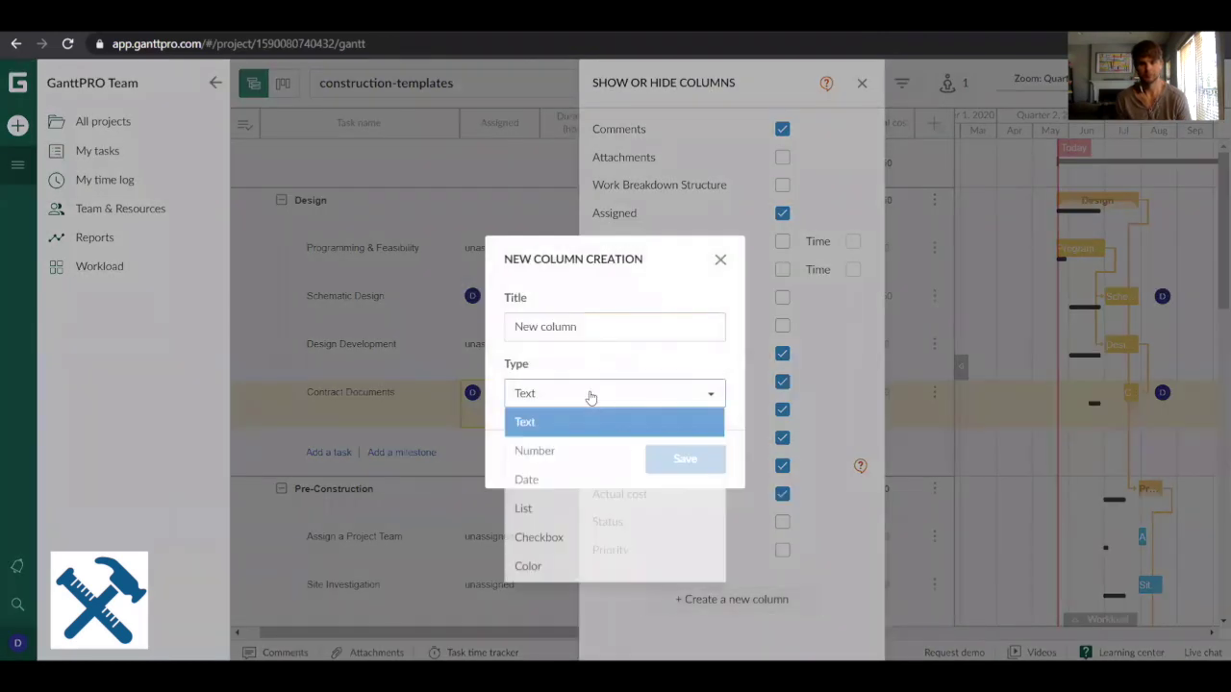
pyautogui.click(558, 509)
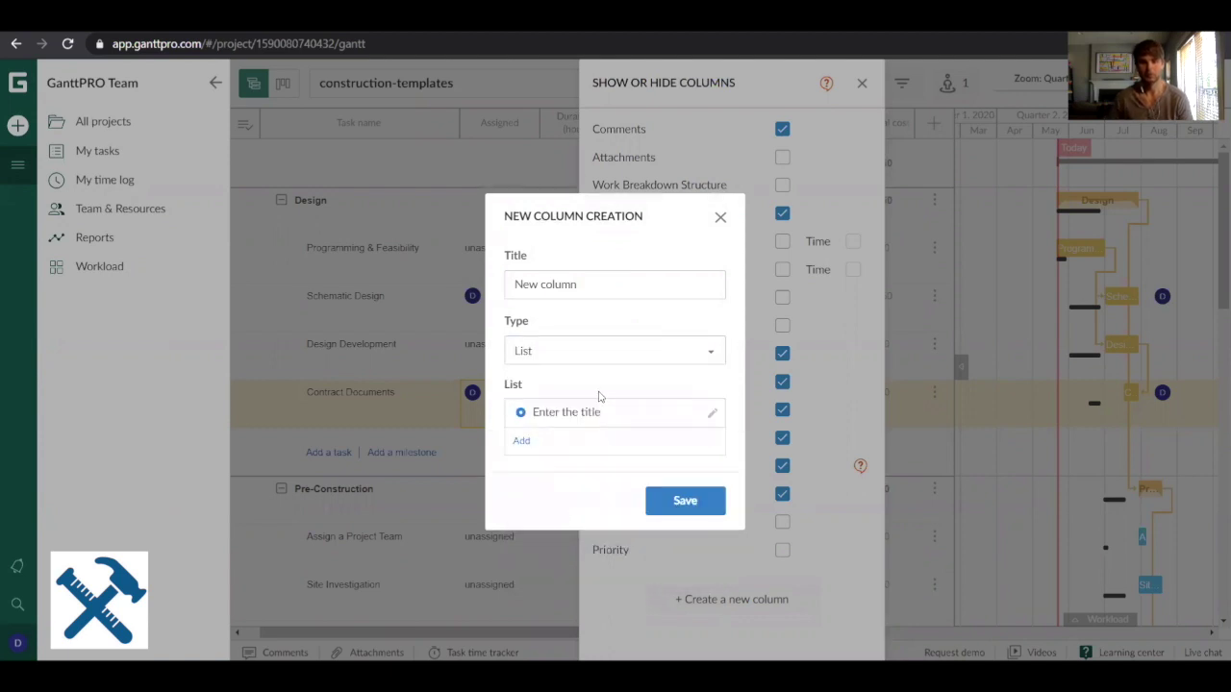
pyautogui.click(522, 441)
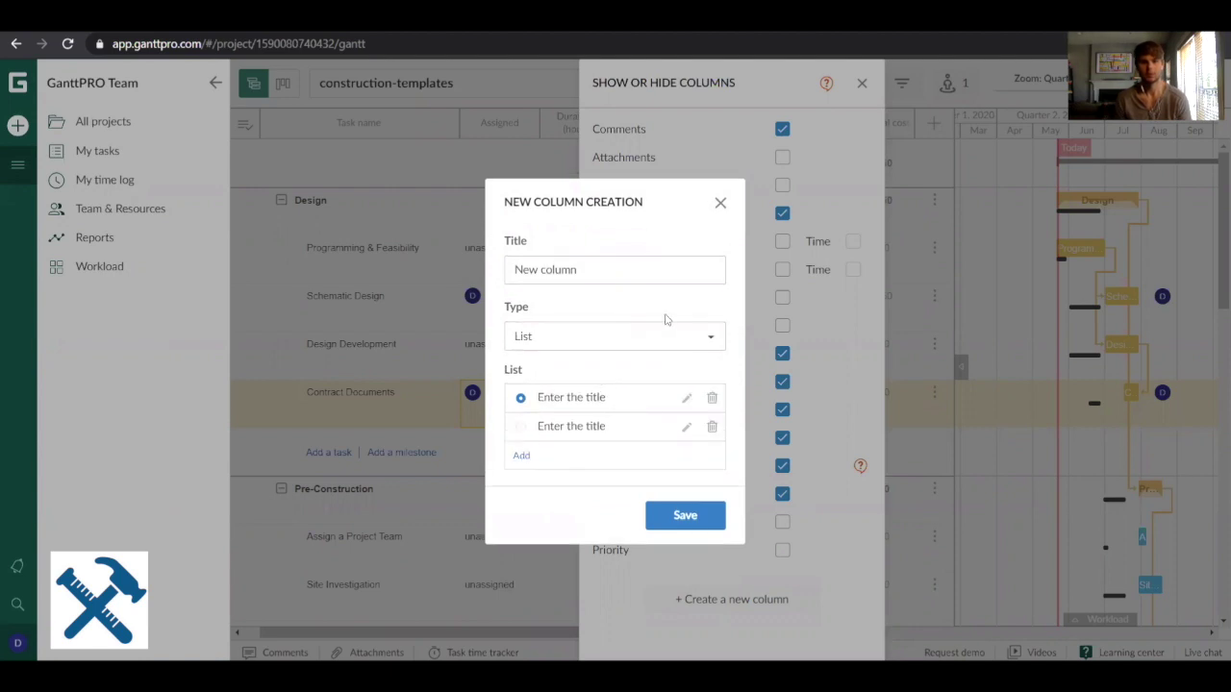
pyautogui.click(720, 202)
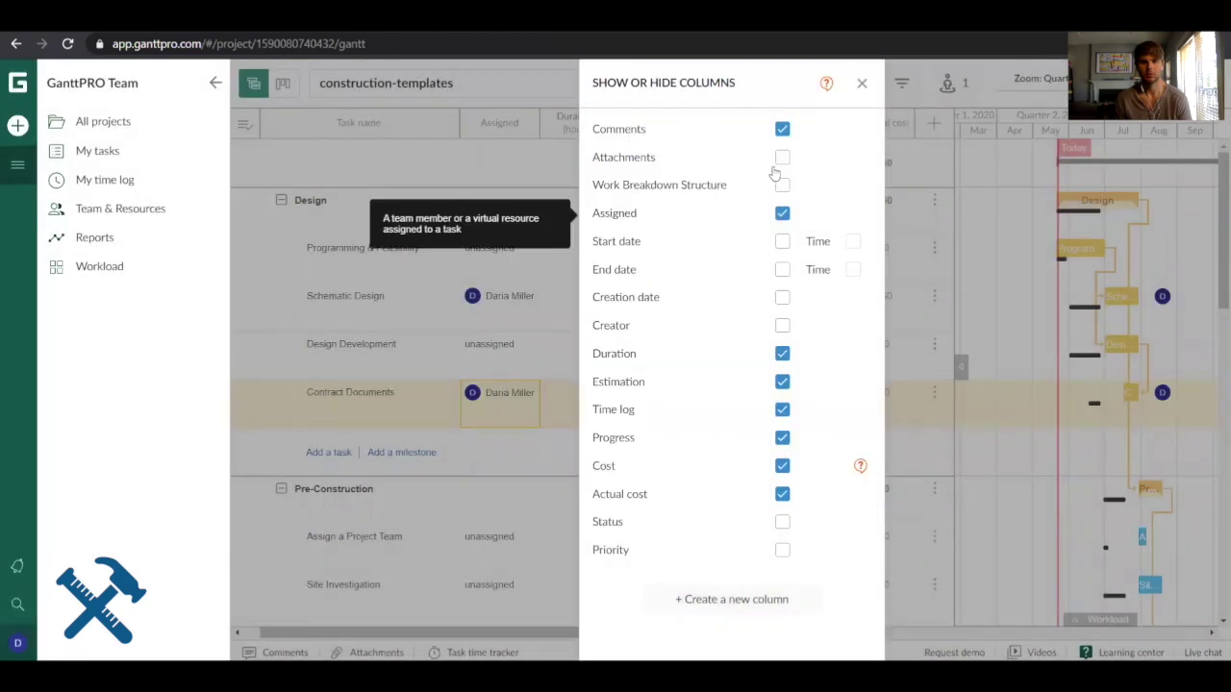
pyautogui.click(864, 86)
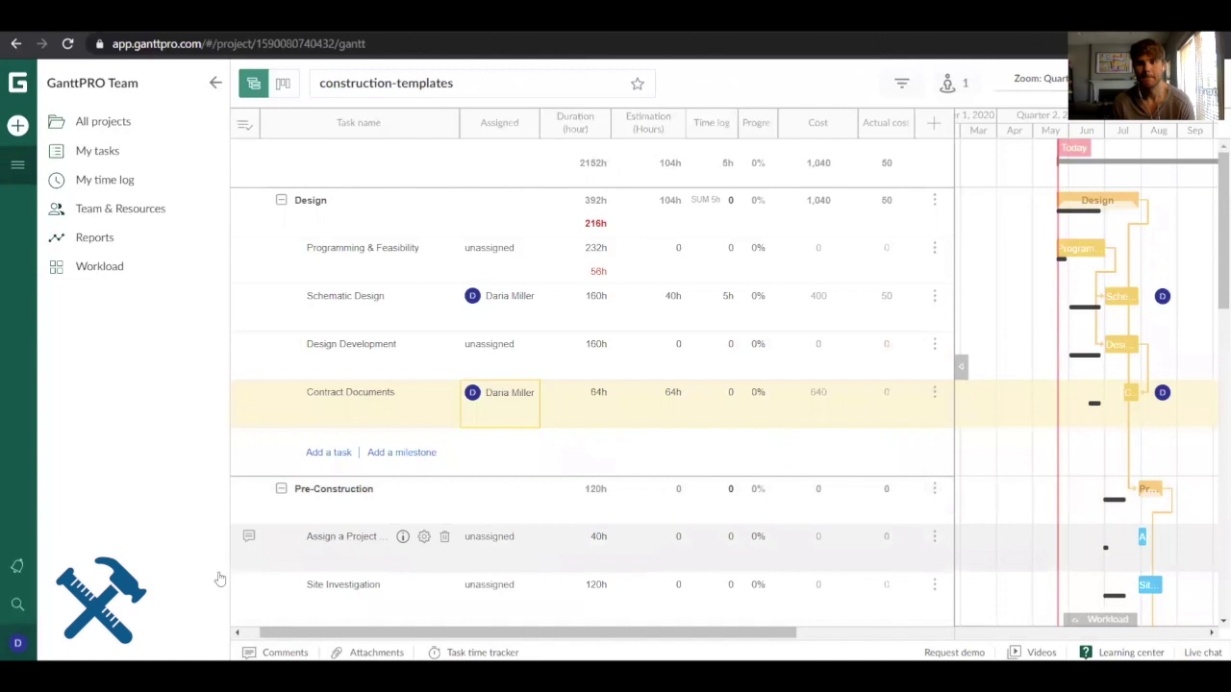
# Review the activity feed and the notification settings for end dates, deadlines, start dates, mentions, assignments, comments and attachments.
pyautogui.click(18, 570)
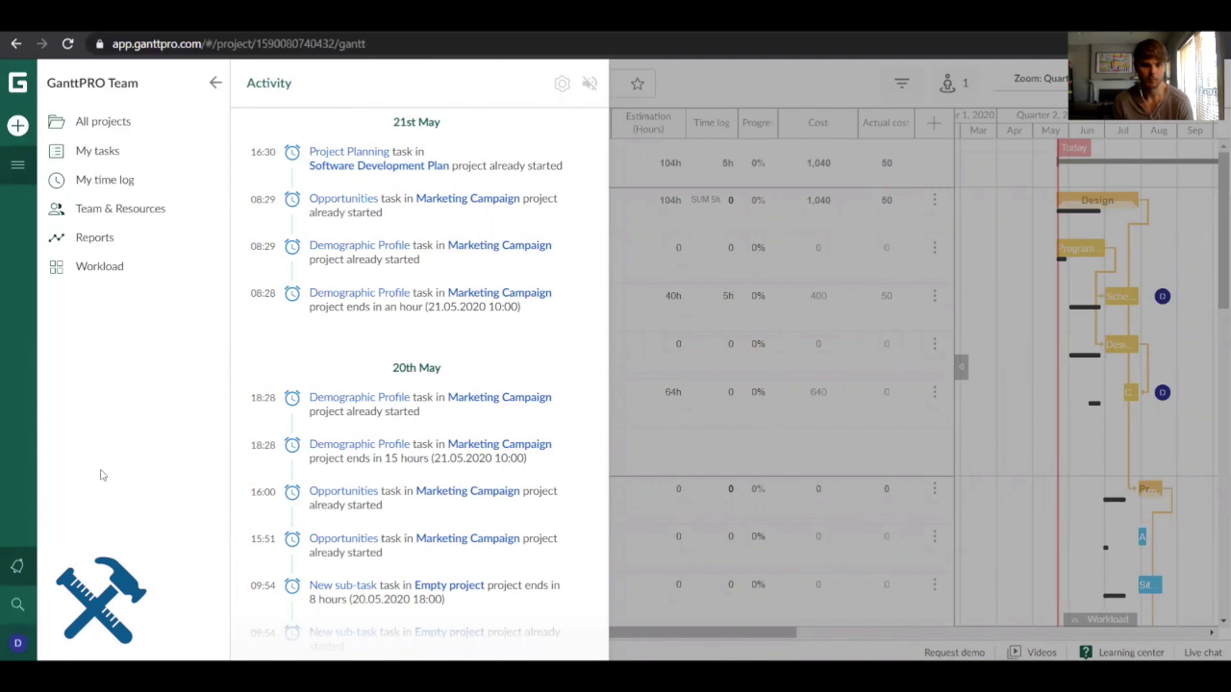
pyautogui.click(561, 86)
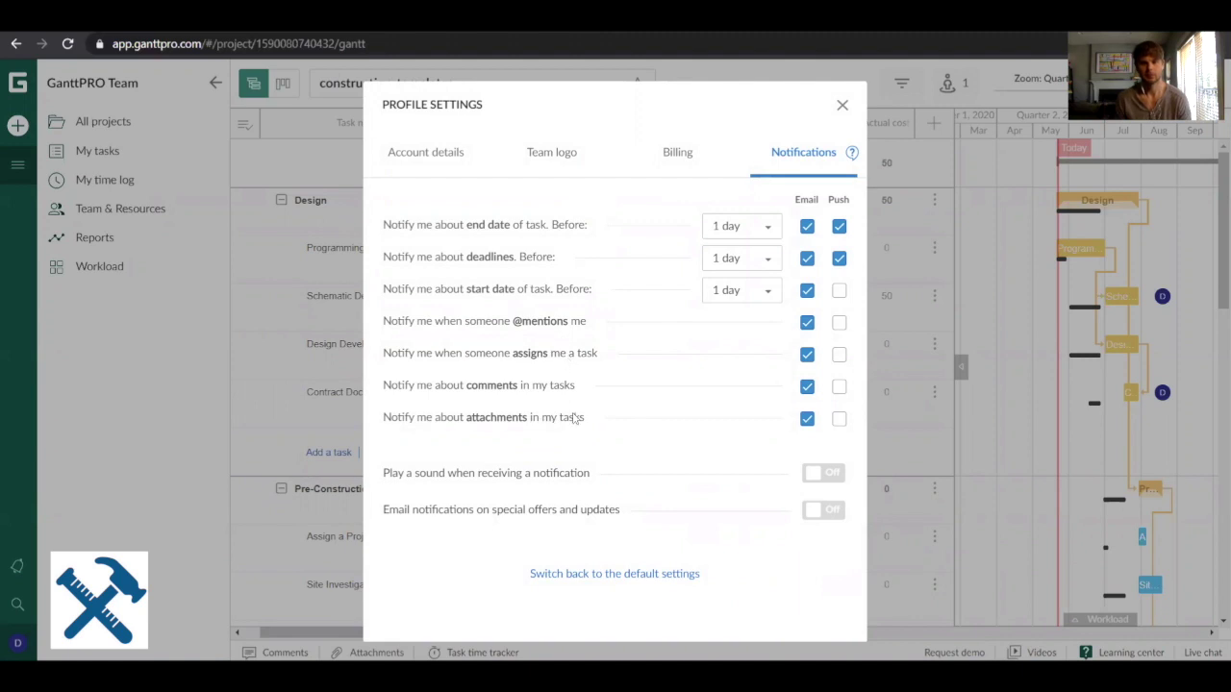
pyautogui.click(841, 107)
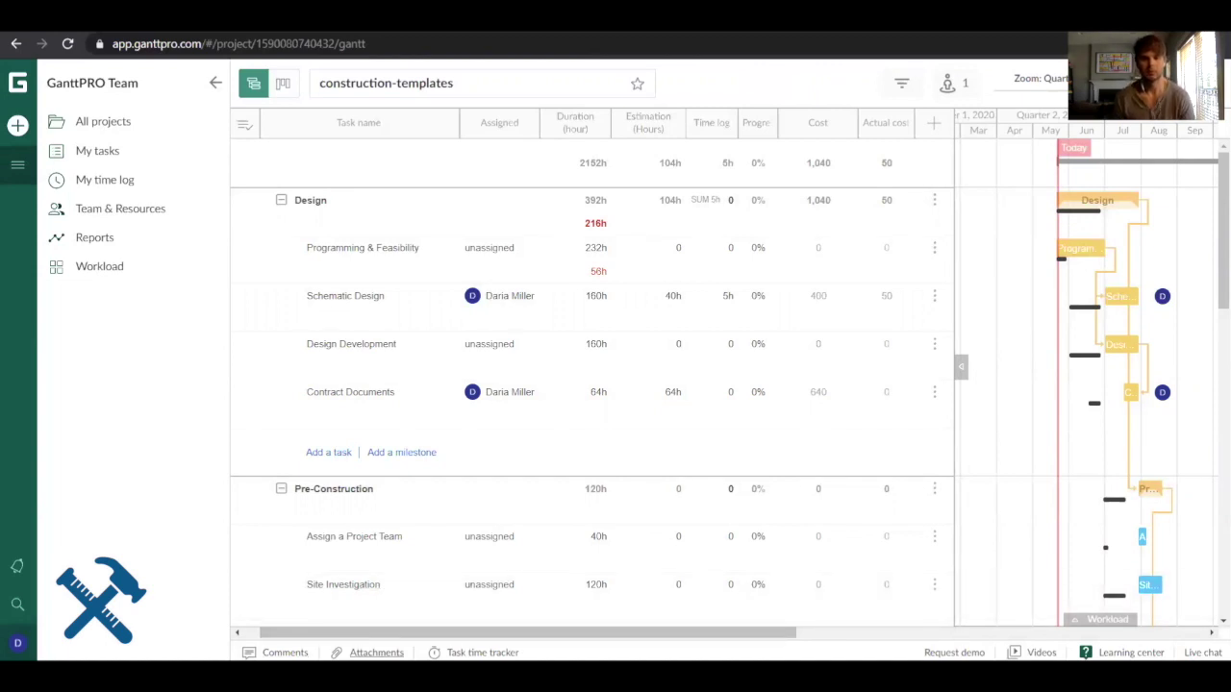
# Check the overview of file attachments and display the My tasks list with the navigation sidebar expanded.
pyautogui.click(376, 652)
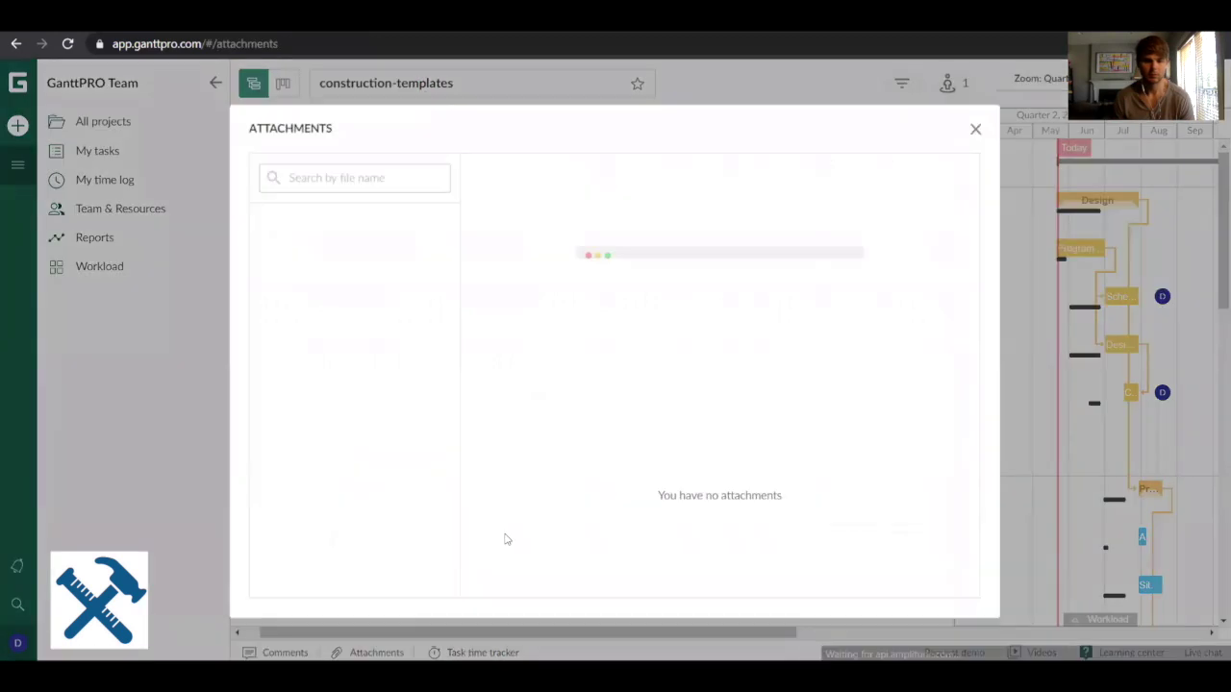
pyautogui.click(973, 127)
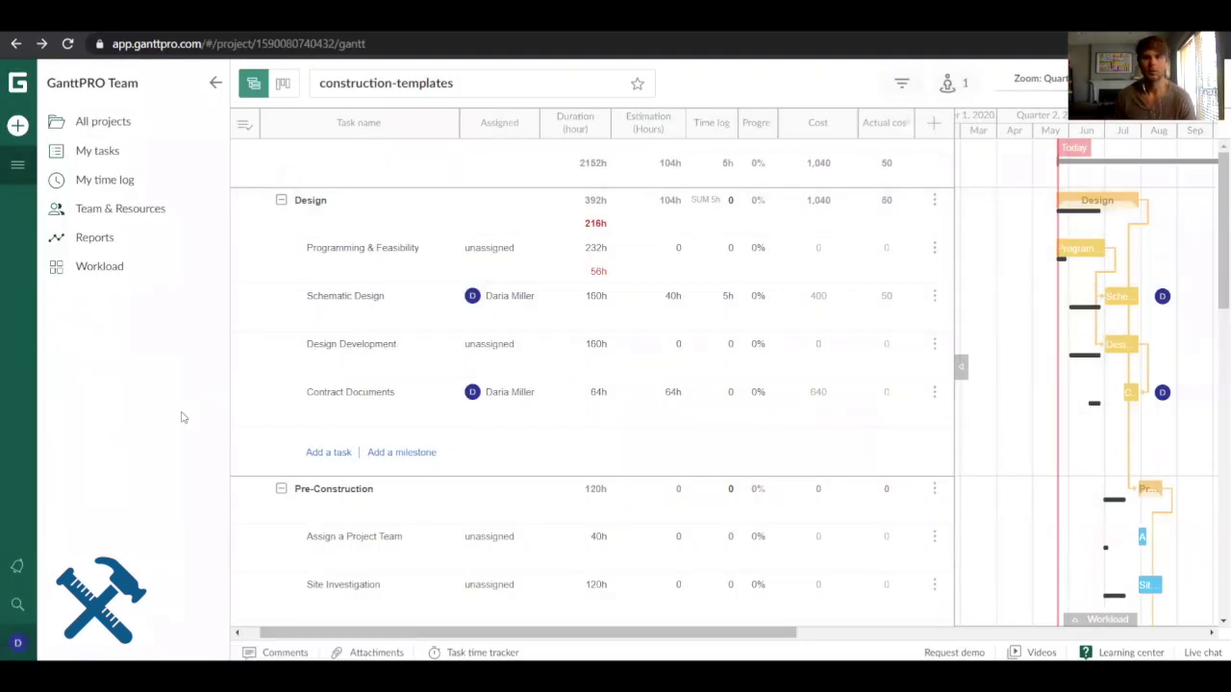
pyautogui.click(115, 154)
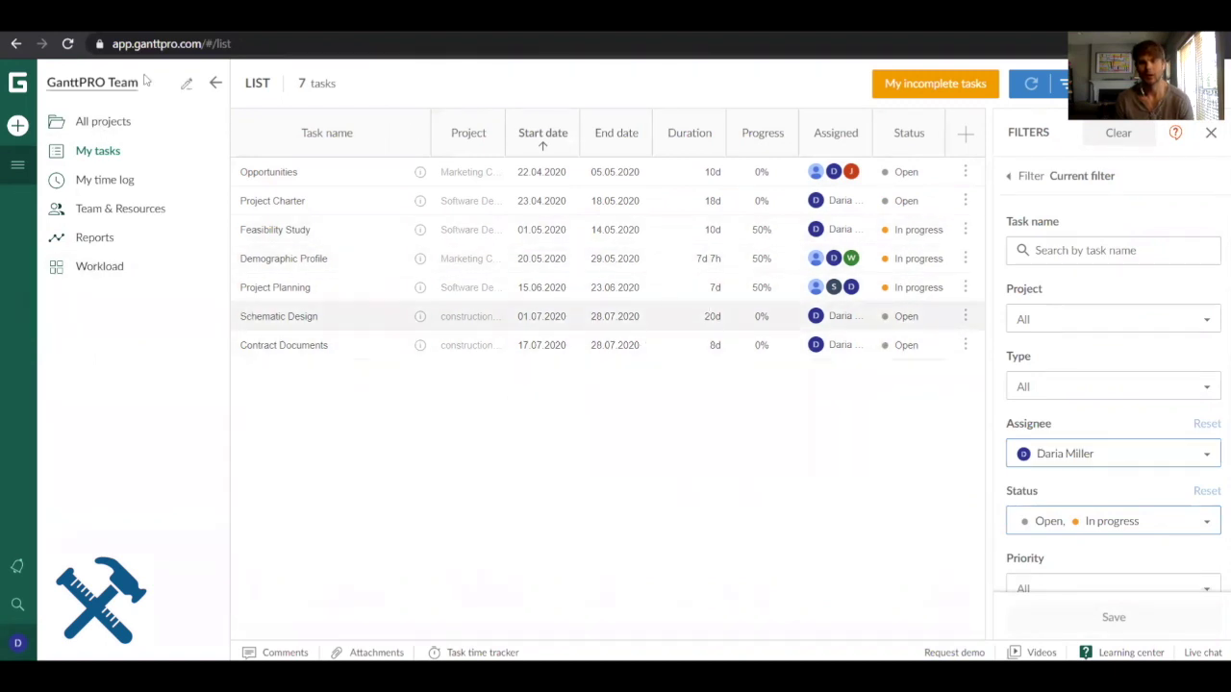
pyautogui.click(214, 85)
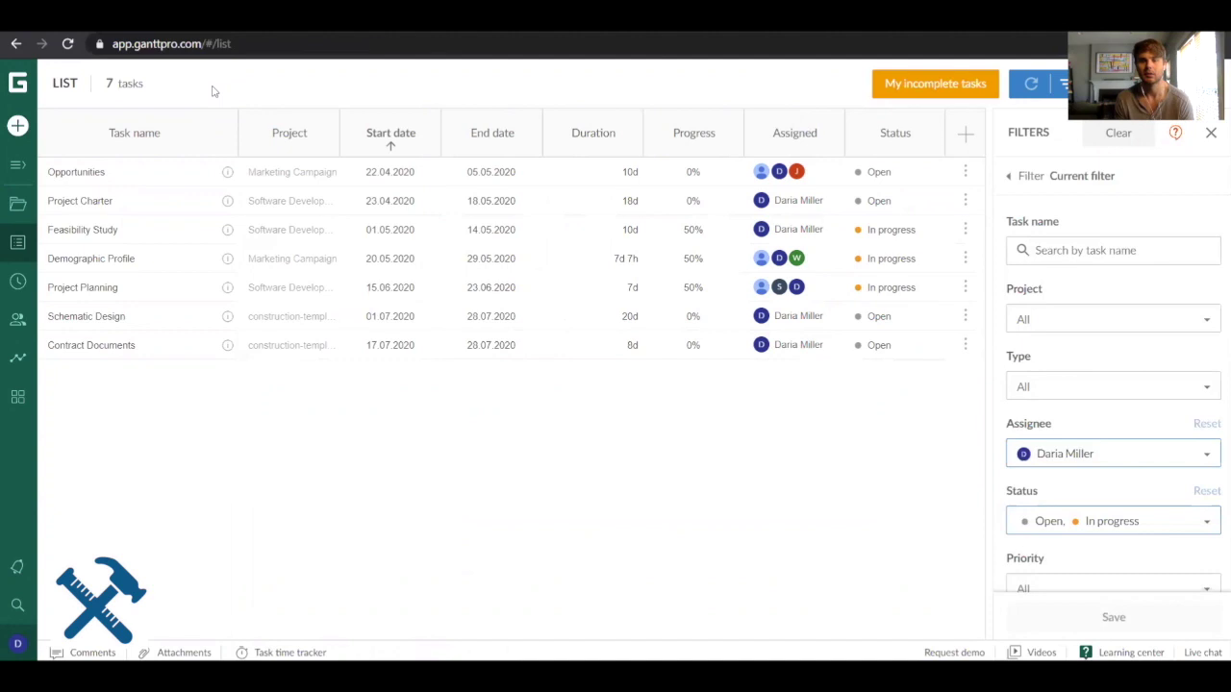
pyautogui.click(18, 173)
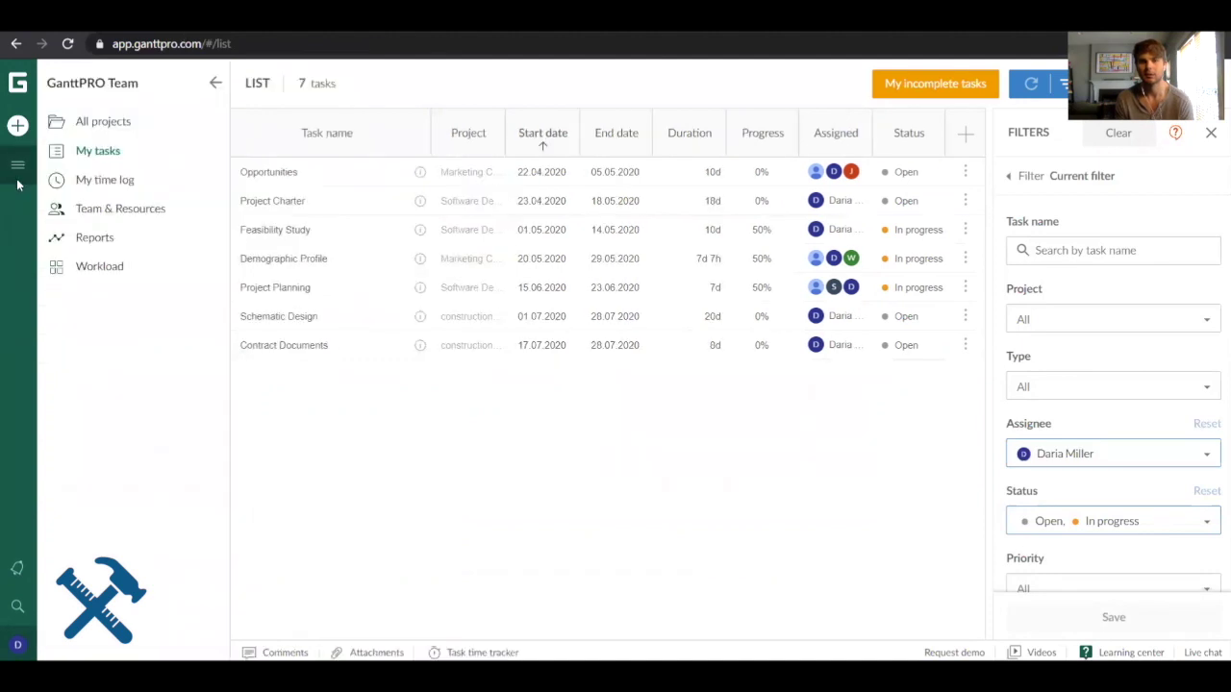
# Look at the activity feed and its notification settings again, and return to the My tasks list.
pyautogui.click(17, 572)
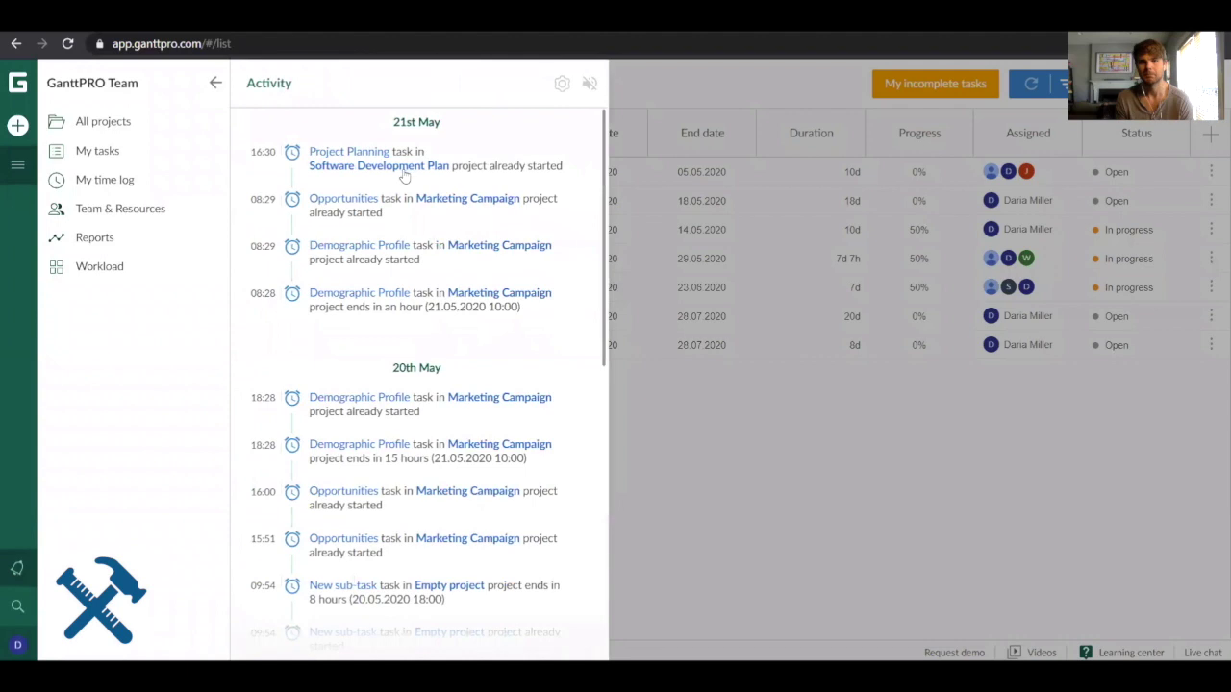
pyautogui.click(562, 84)
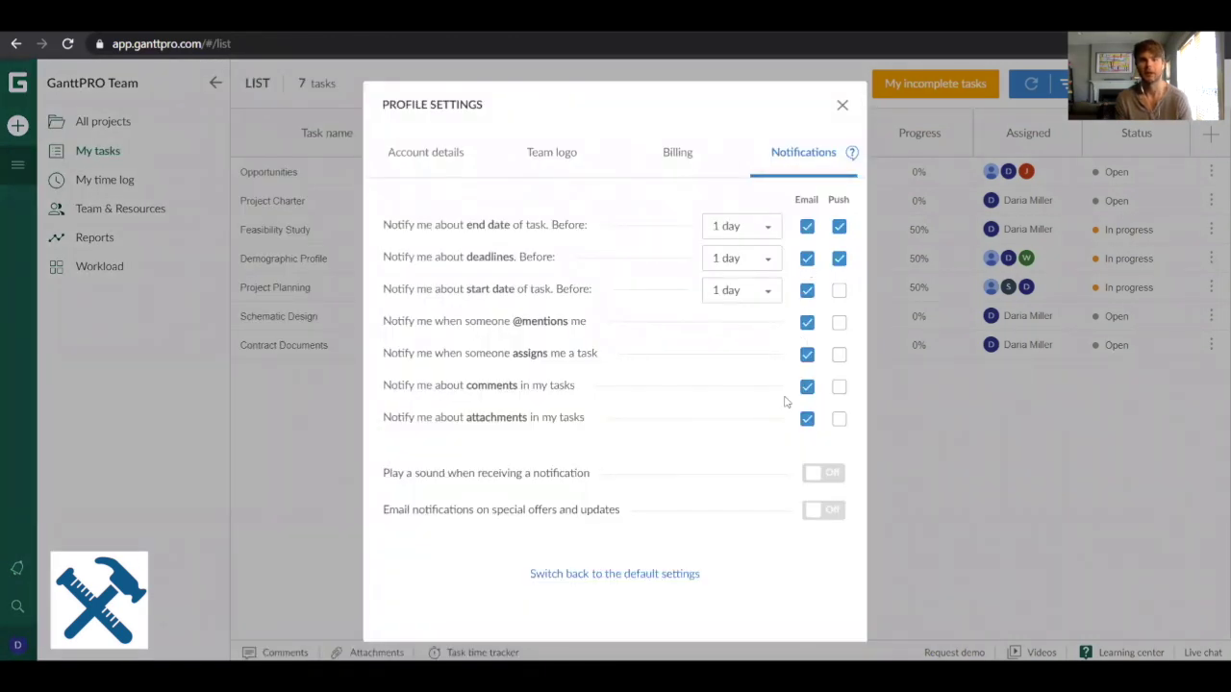
pyautogui.click(877, 244)
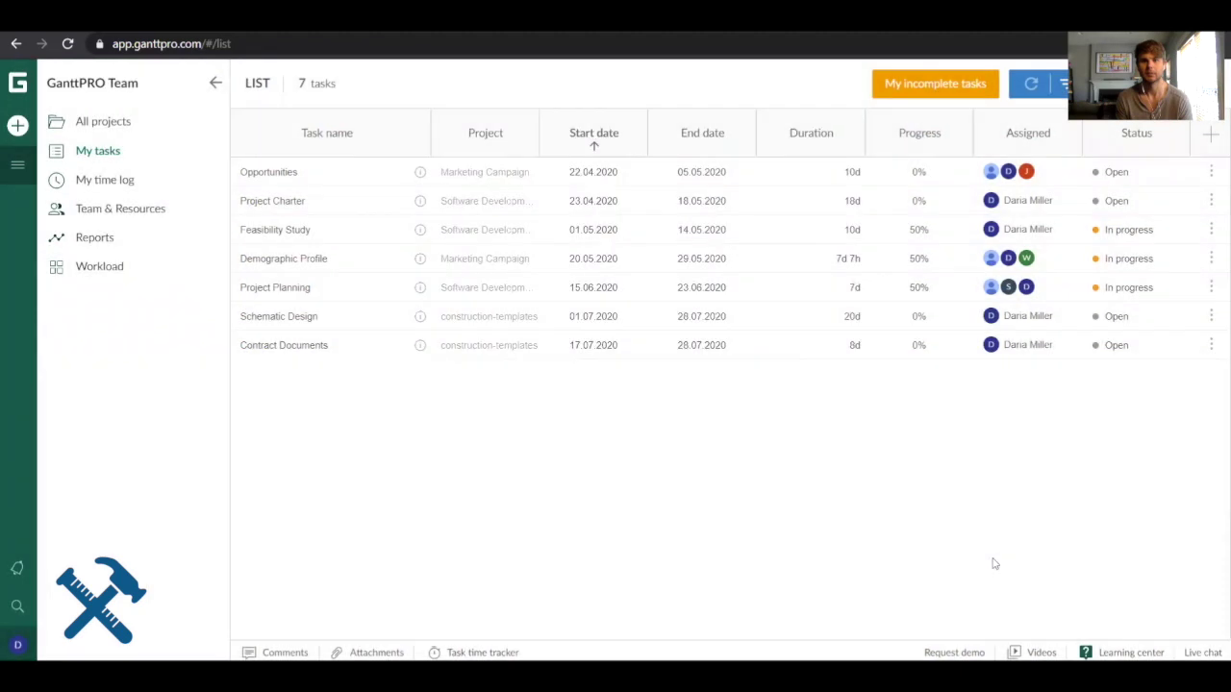